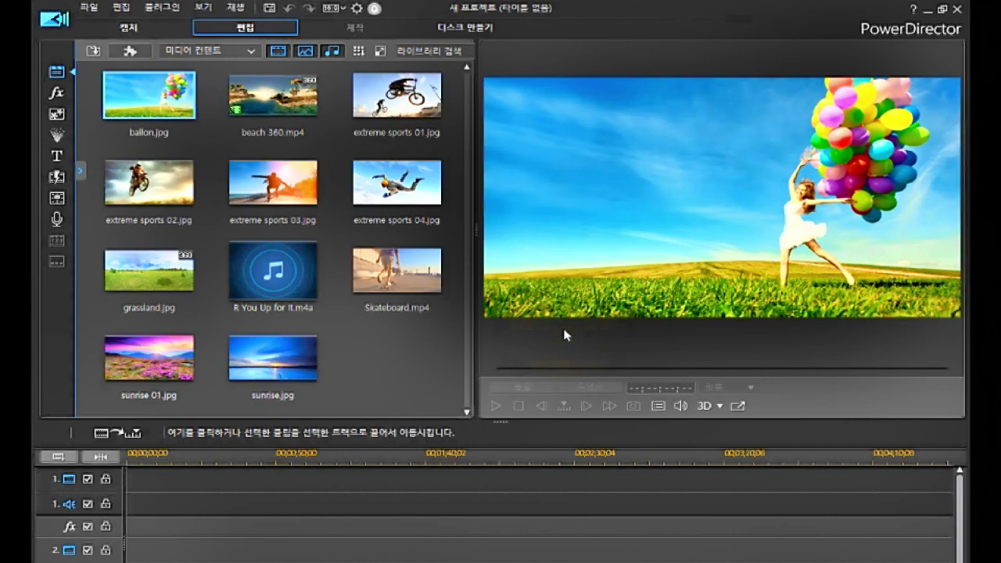
Add Skateboard.mp4 at the start of video track 1 and fit the whole clip to the timeline width.
{"action": "left_click", "coordinate": [268, 292]}
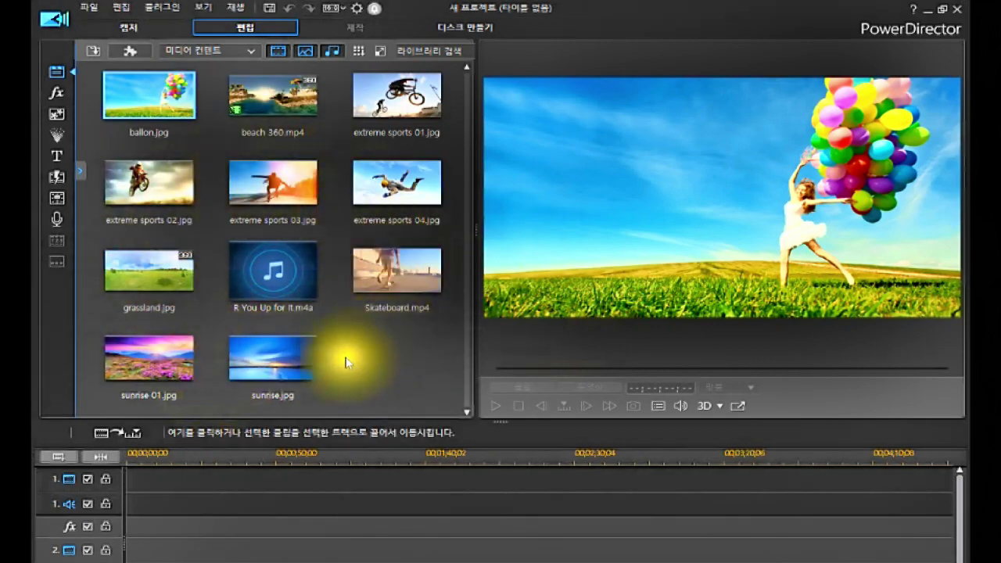
{"action": "left_click", "coordinate": [394, 280]}
{"action": "left_click_drag", "start_coordinate": [394, 280], "coordinate": [133, 481]}
{"action": "left_click", "coordinate": [155, 481]}
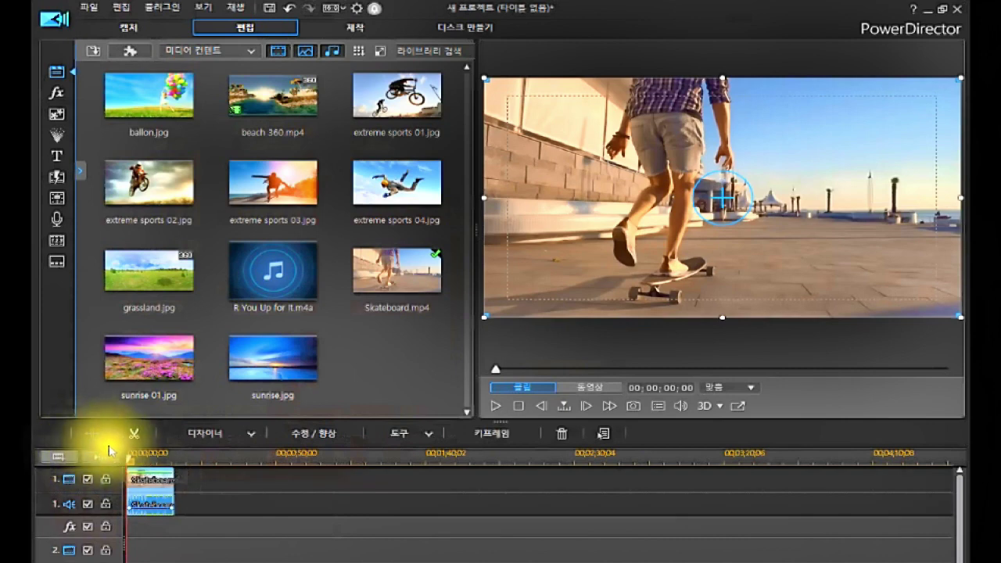
{"action": "left_click", "coordinate": [99, 459]}
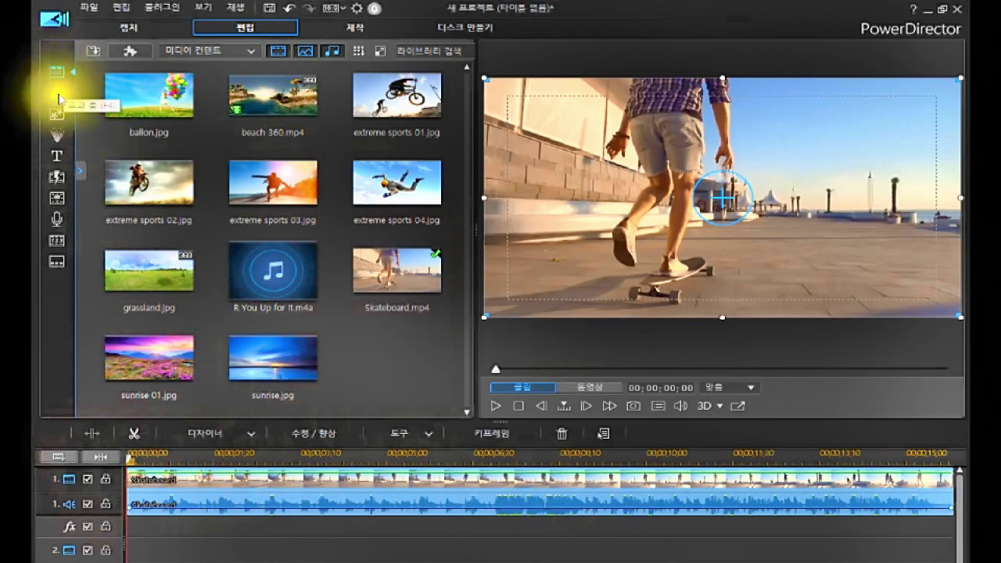
Place the 물고기 눈 video effect from the 시각 category at the start of the effect track.
{"action": "left_click", "coordinate": [56, 94]}
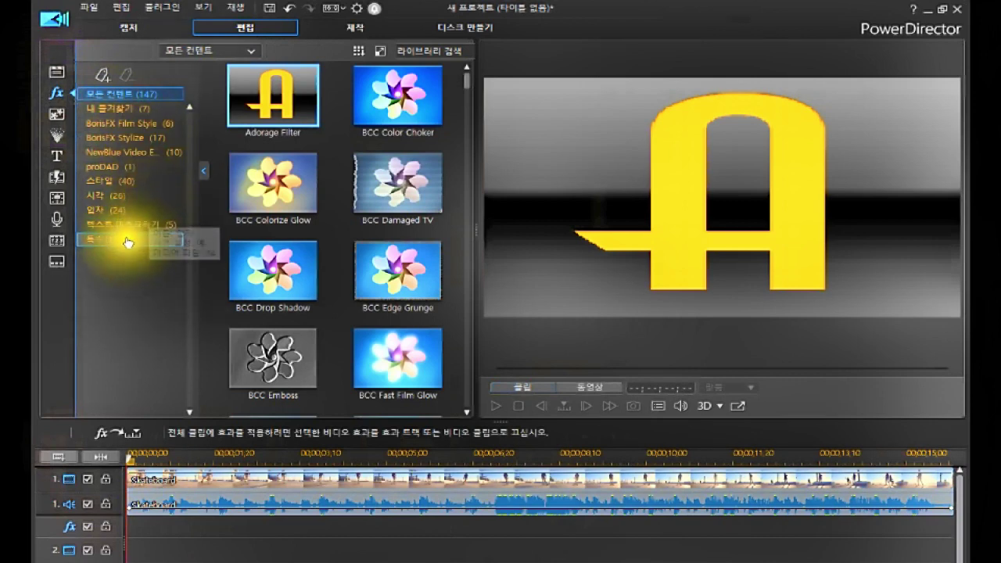
{"action": "left_click", "coordinate": [109, 197]}
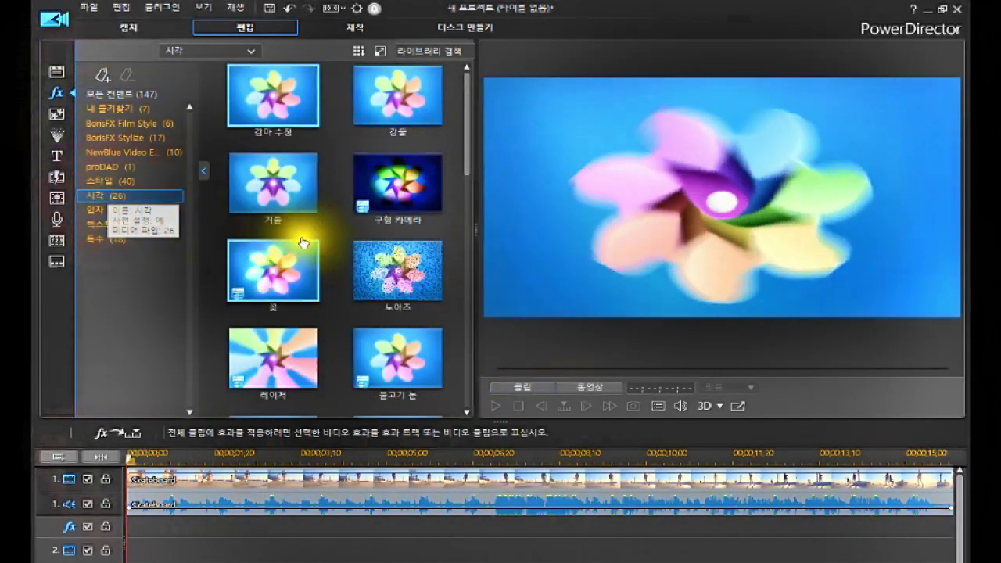
{"action": "scroll", "coordinate": [463, 155], "scroll_direction": "down", "scroll_amount": 4}
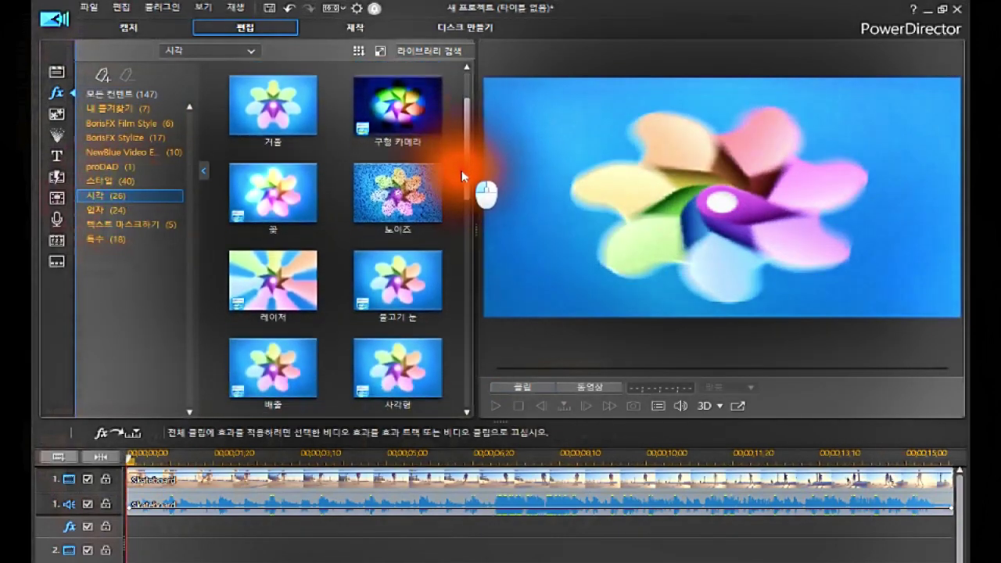
{"action": "scroll", "coordinate": [455, 207], "scroll_direction": "down", "scroll_amount": 4}
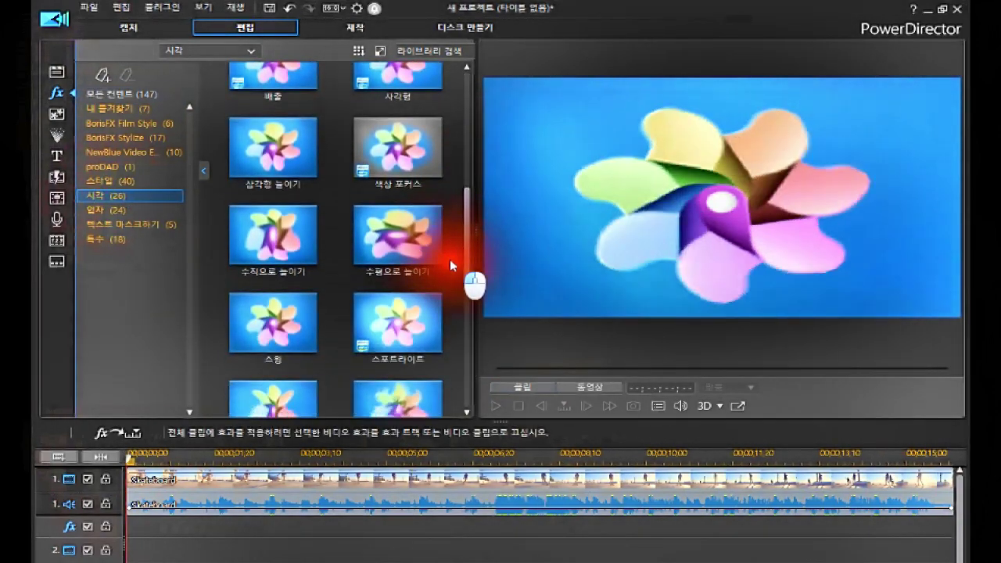
{"action": "scroll", "coordinate": [449, 253], "scroll_direction": "up", "scroll_amount": 1}
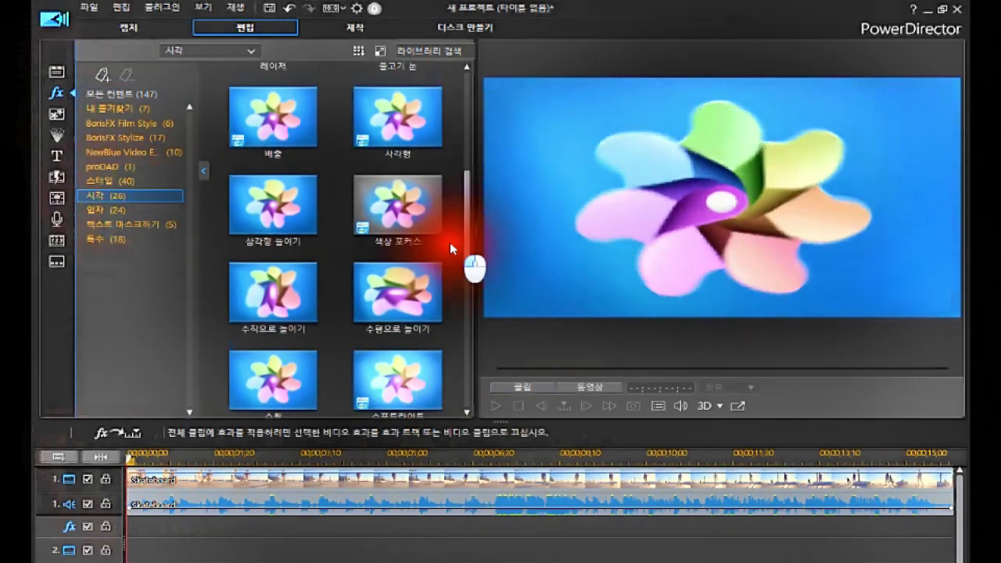
{"action": "scroll", "coordinate": [450, 243], "scroll_direction": "down", "scroll_amount": 1}
{"action": "scroll", "coordinate": [450, 244], "scroll_direction": "up", "scroll_amount": 2}
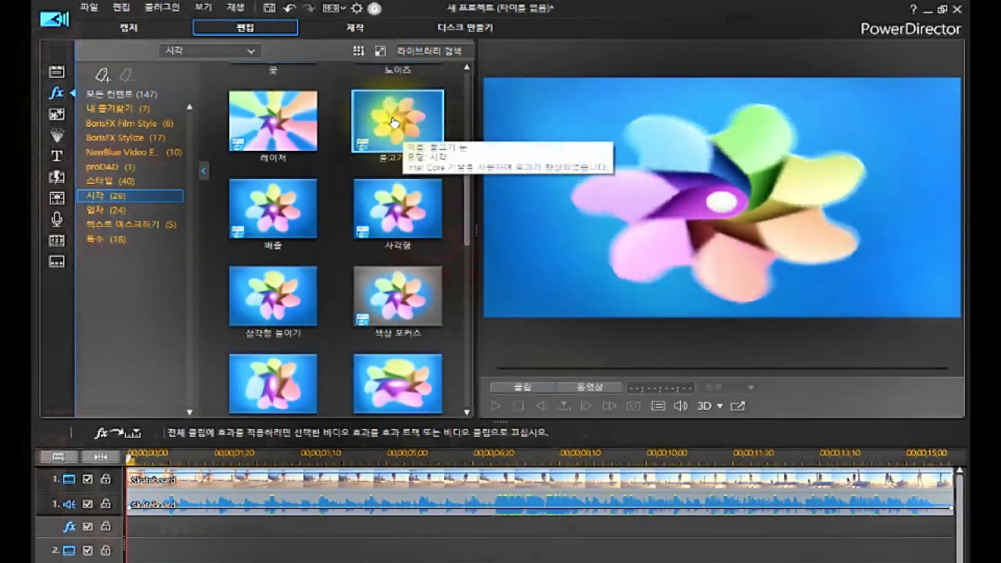
{"action": "left_click", "coordinate": [396, 123]}
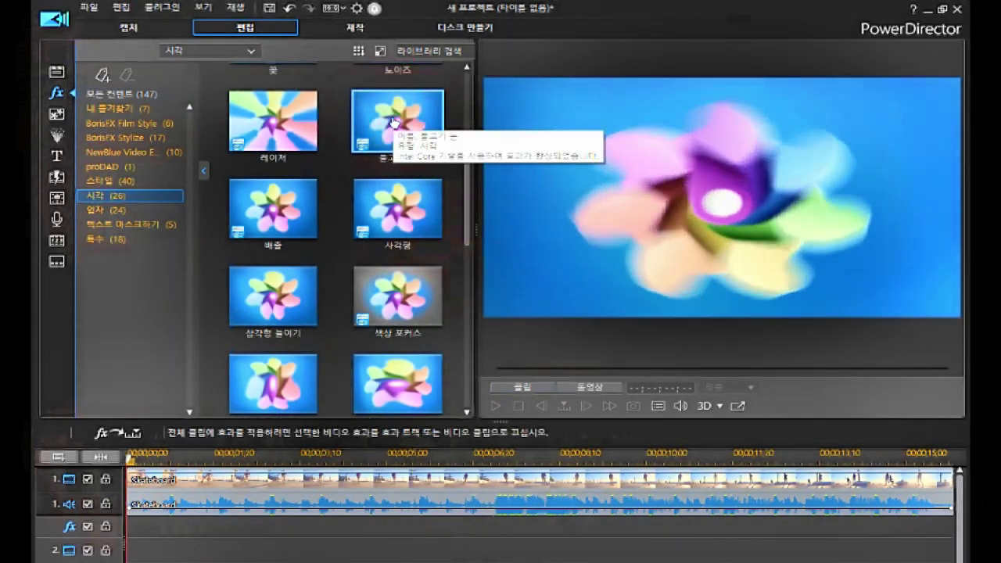
{"action": "left_click", "coordinate": [395, 122]}
{"action": "left_click_drag", "start_coordinate": [395, 123], "coordinate": [123, 524]}
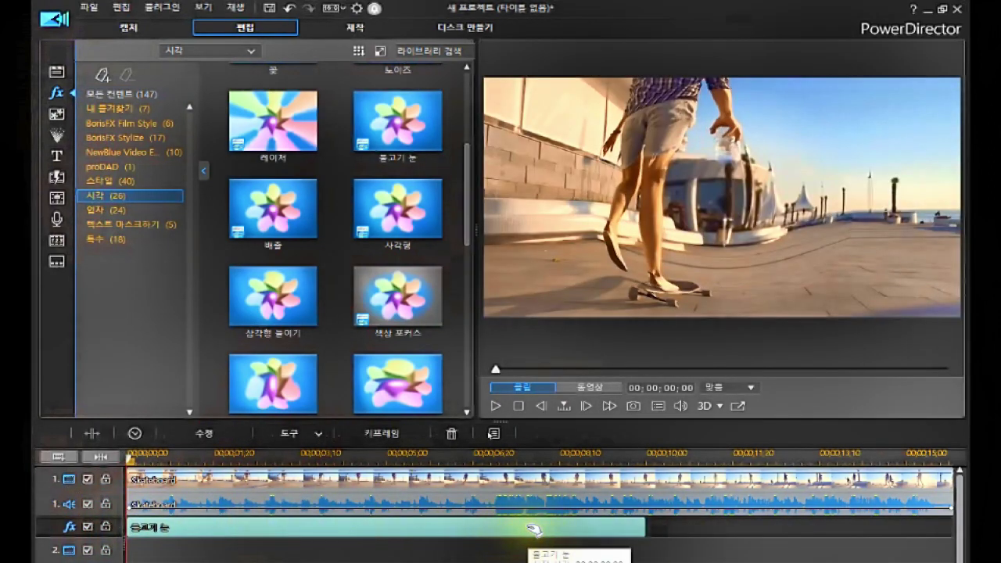
Extend the 물고기 눈 effect clip to the end of the Skateboard clip and return the playhead to the start.
{"action": "left_click", "coordinate": [534, 529]}
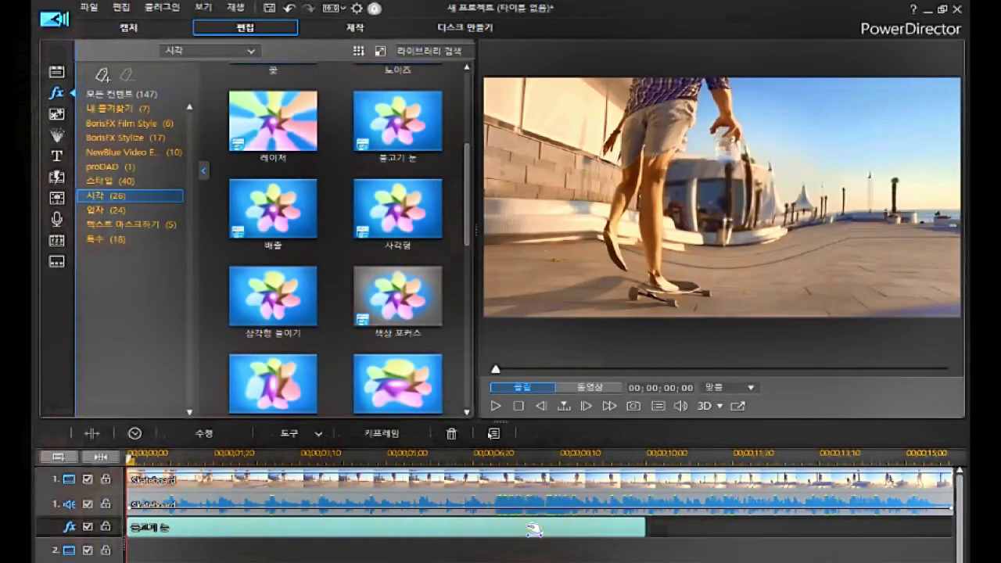
{"action": "left_click_drag", "start_coordinate": [642, 525], "coordinate": [646, 527]}
{"action": "left_click", "coordinate": [642, 524]}
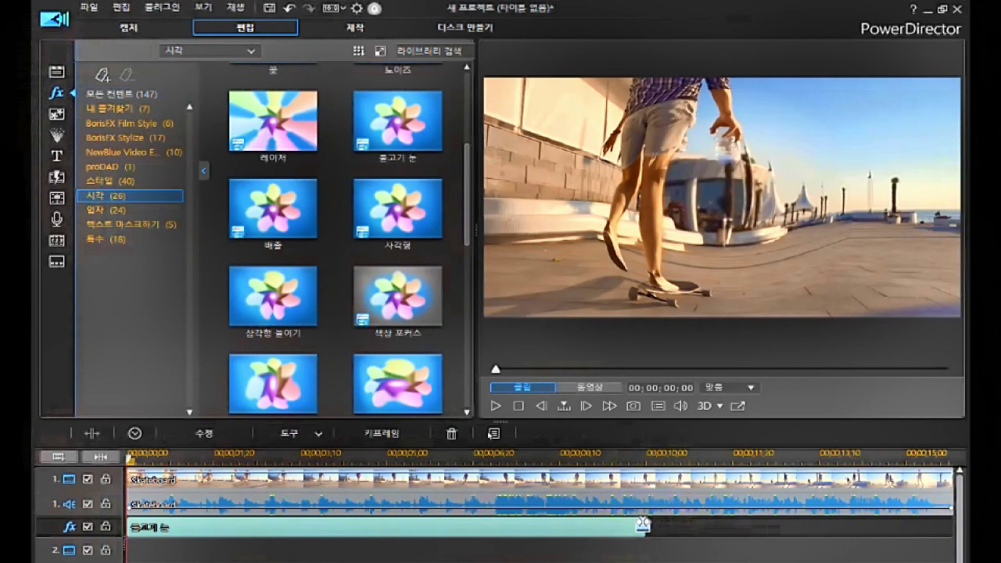
{"action": "right_click", "coordinate": [642, 524]}
{"action": "left_click_drag", "start_coordinate": [643, 525], "coordinate": [950, 526]}
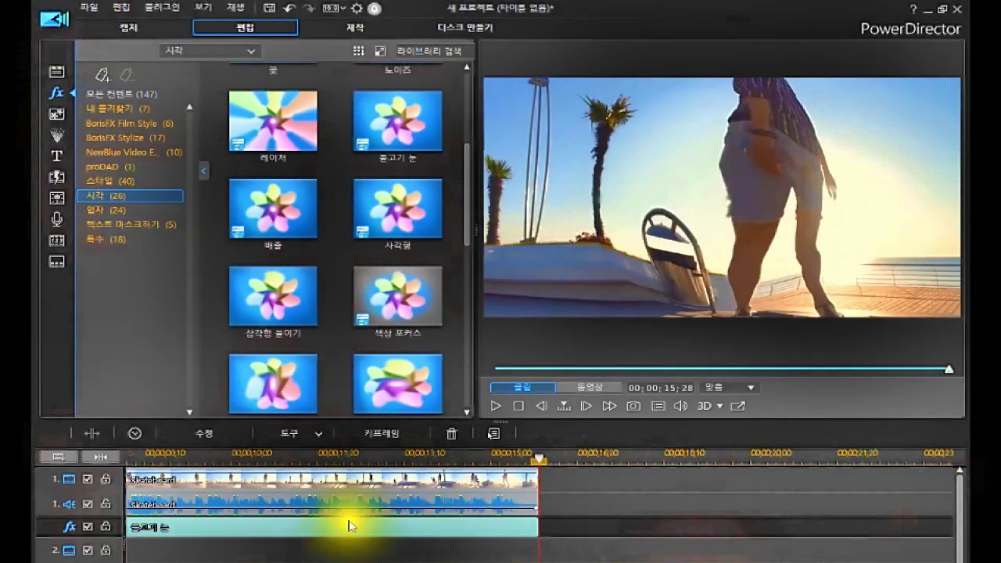
{"action": "left_click", "coordinate": [517, 407]}
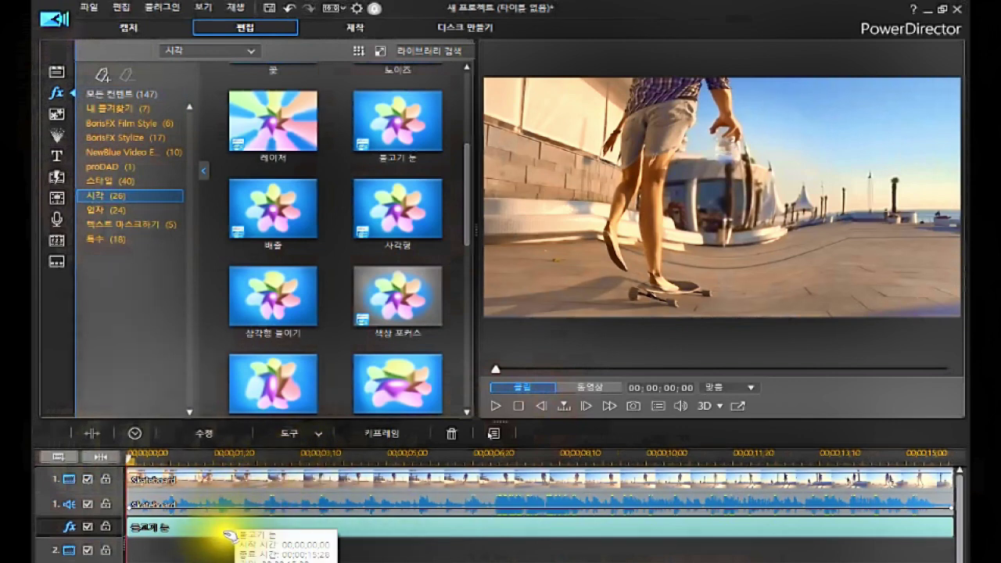
Increase the height of the effect track and select the 물고기 눈 clip on it.
{"action": "left_click", "coordinate": [320, 534]}
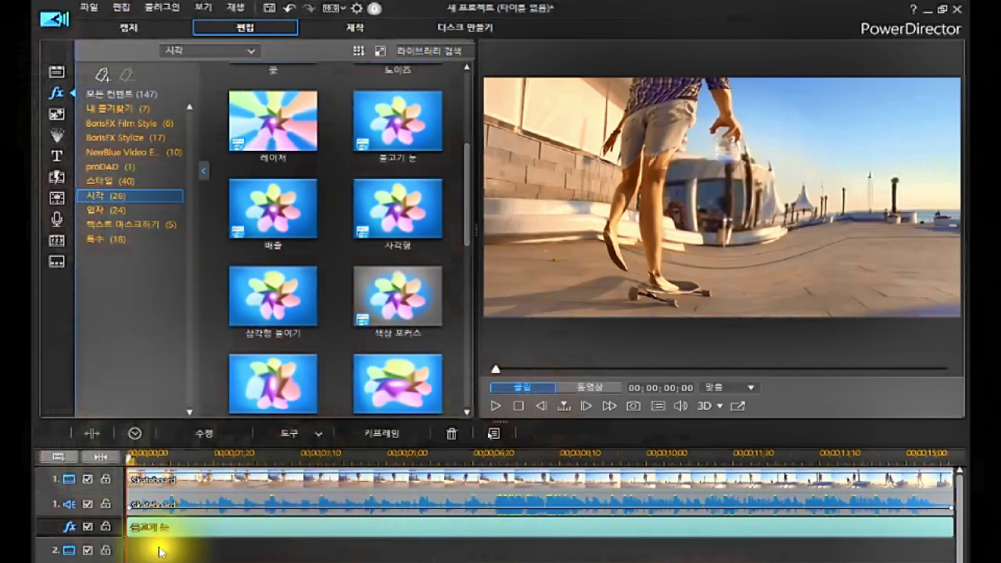
{"action": "left_click_drag", "start_coordinate": [117, 533], "coordinate": [110, 556]}
{"action": "left_click", "coordinate": [335, 530]}
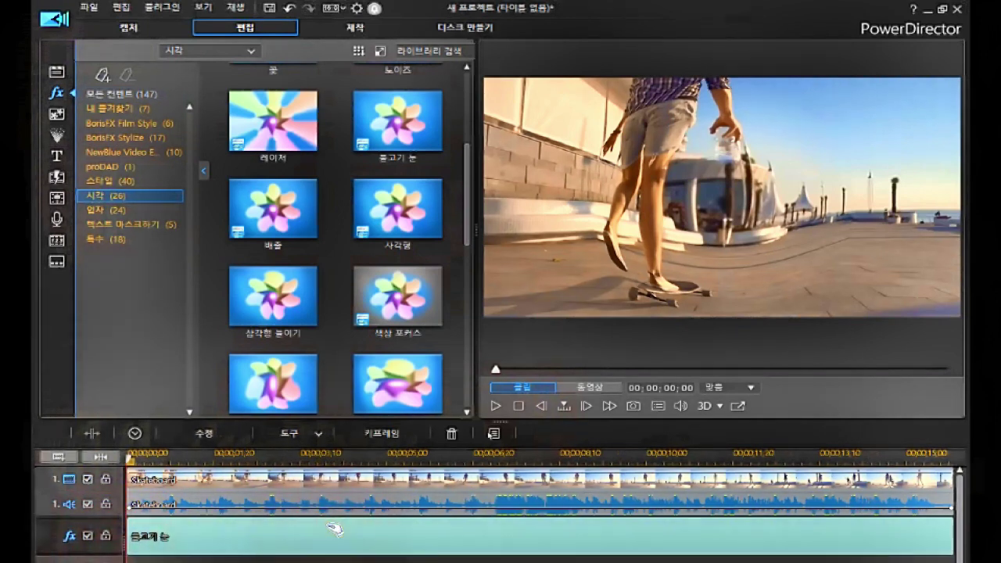
{"action": "left_click", "coordinate": [334, 530]}
{"action": "left_click", "coordinate": [334, 530]}
{"action": "right_click", "coordinate": [335, 531]}
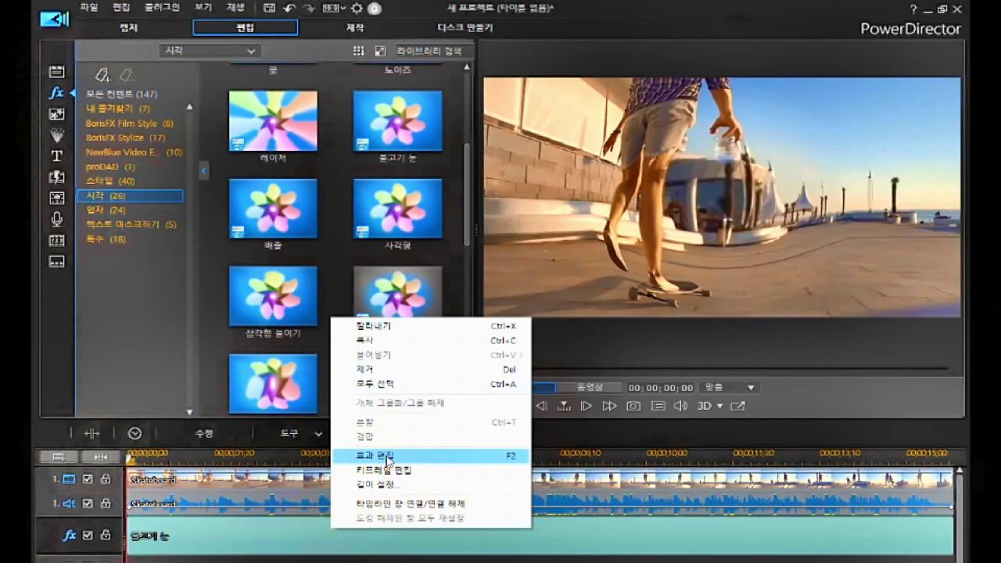
{"action": "left_click", "coordinate": [323, 537]}
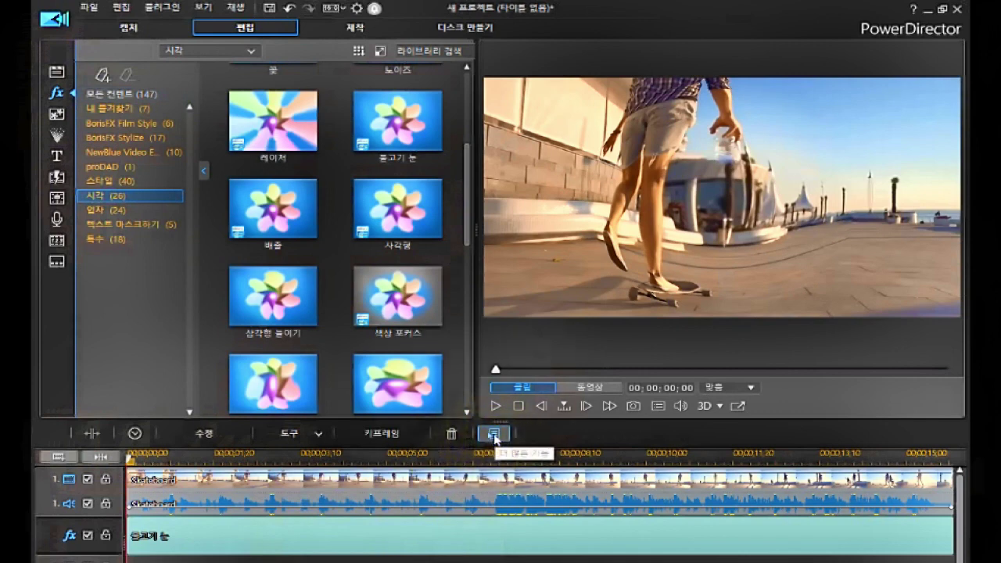
{"action": "left_click", "coordinate": [494, 436]}
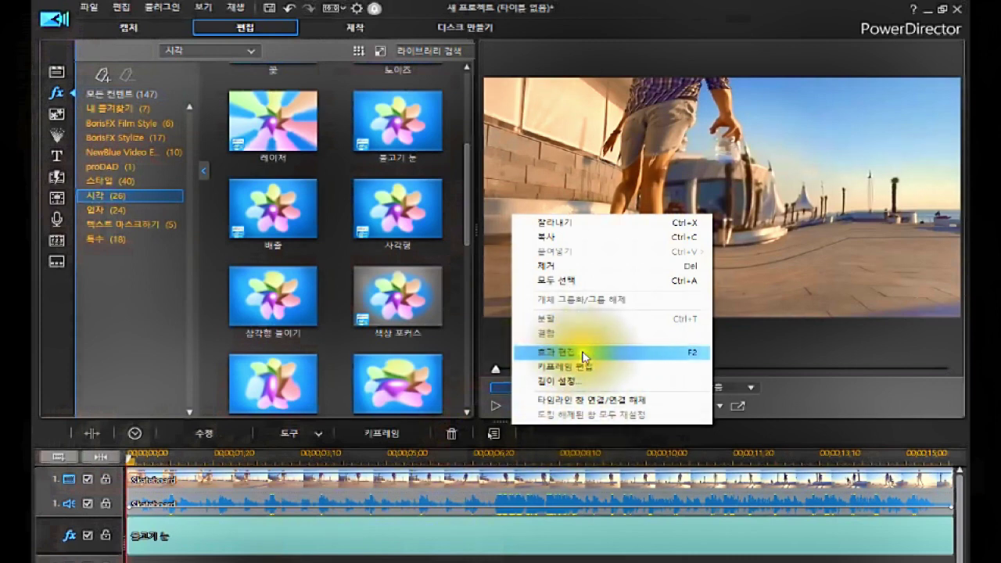
Open the effect settings of the 물고기 눈 clip on the effect track.
{"action": "left_click", "coordinate": [297, 531]}
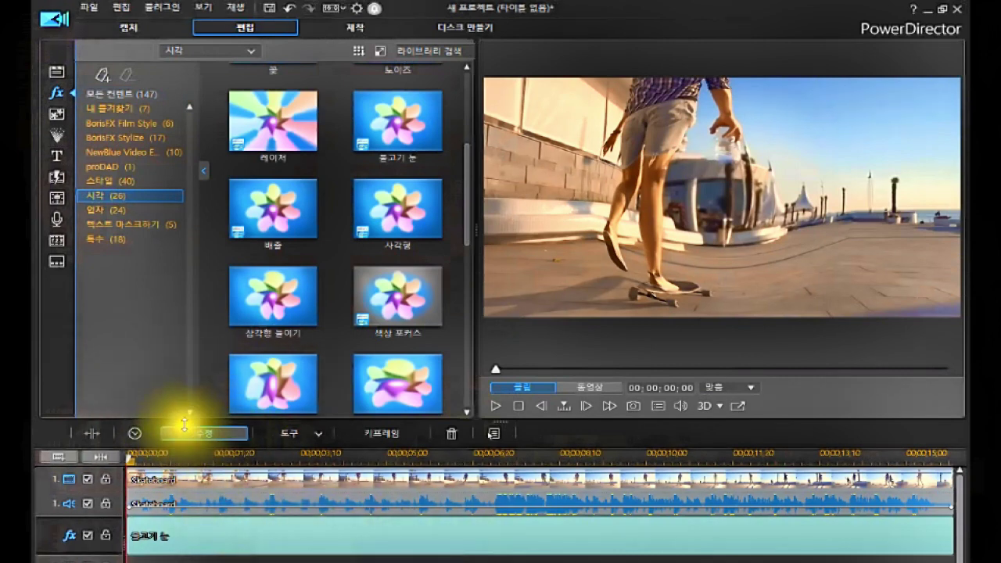
{"action": "left_click", "coordinate": [202, 437]}
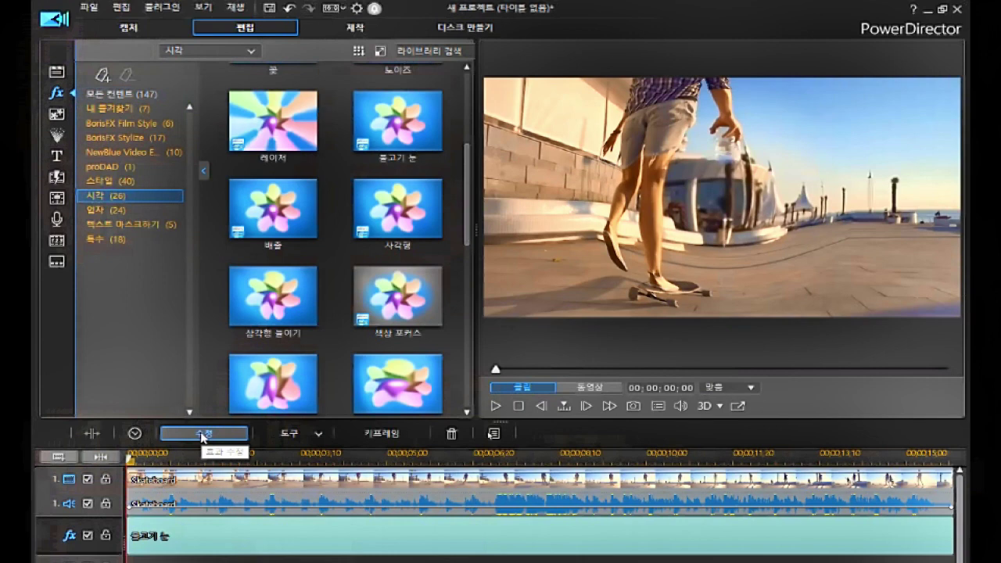
{"action": "left_click", "coordinate": [202, 435]}
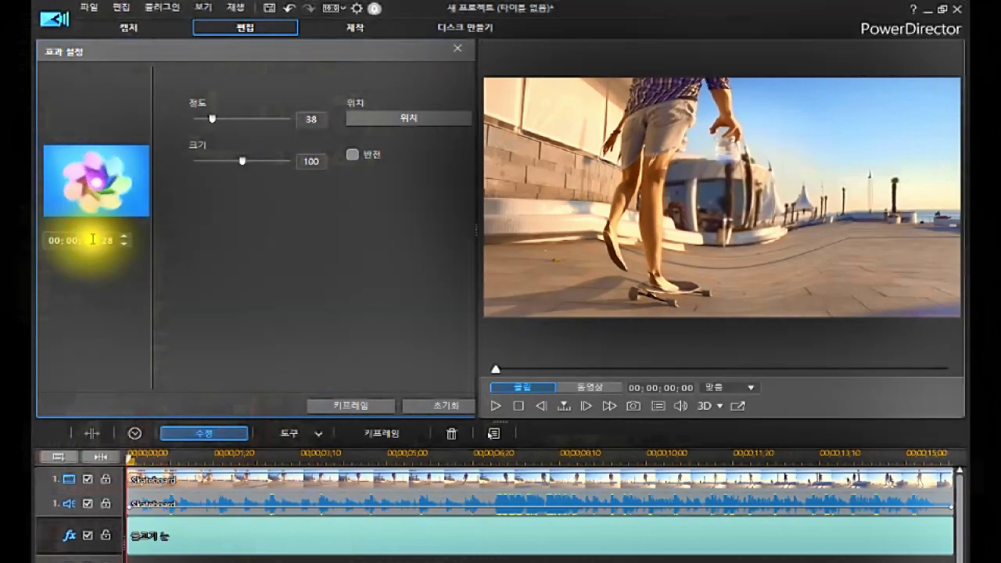
Set the duration of the 물고기 눈 effect to 00;00;10;28.
{"action": "left_click", "coordinate": [53, 243]}
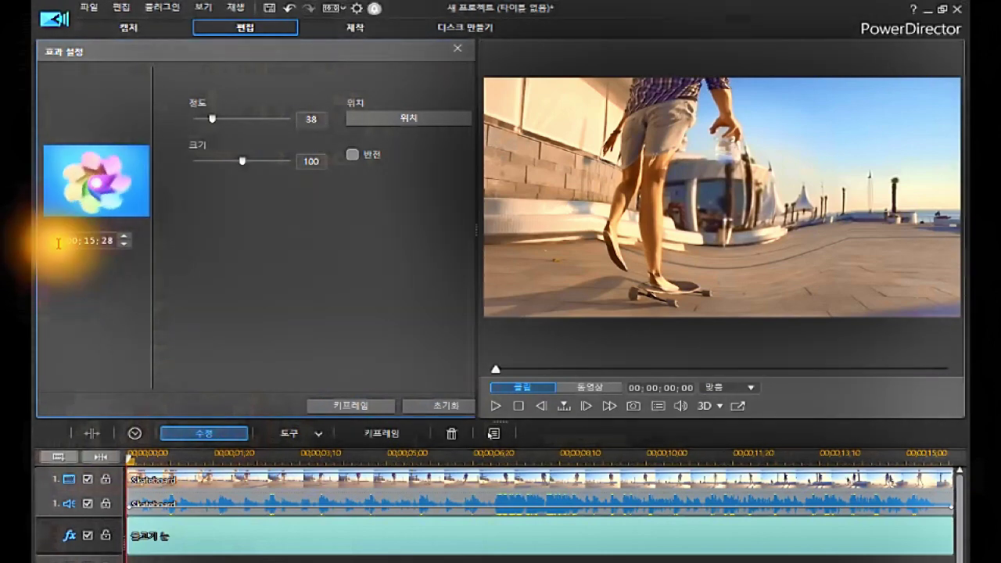
{"action": "left_click", "coordinate": [107, 243]}
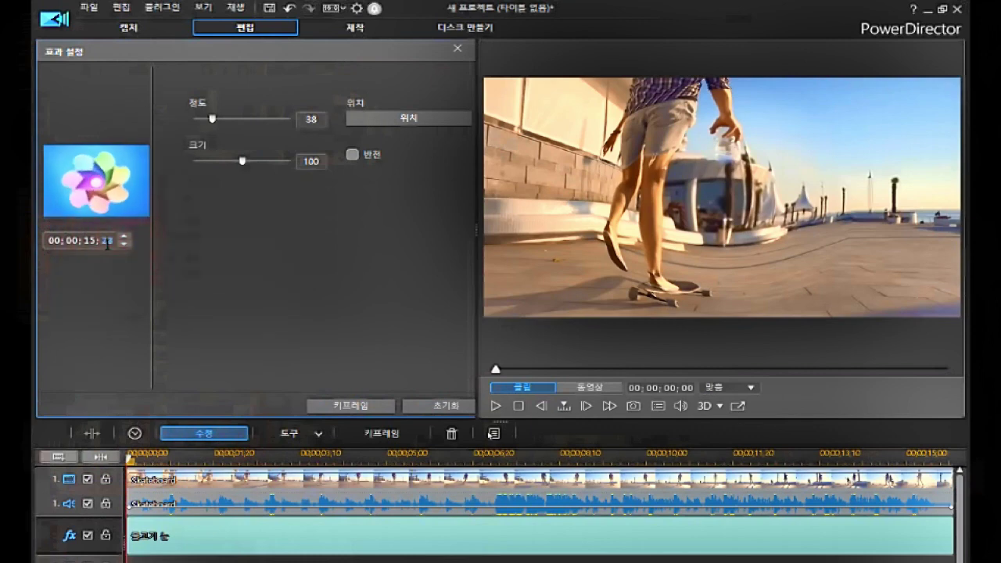
{"action": "left_click", "coordinate": [100, 244]}
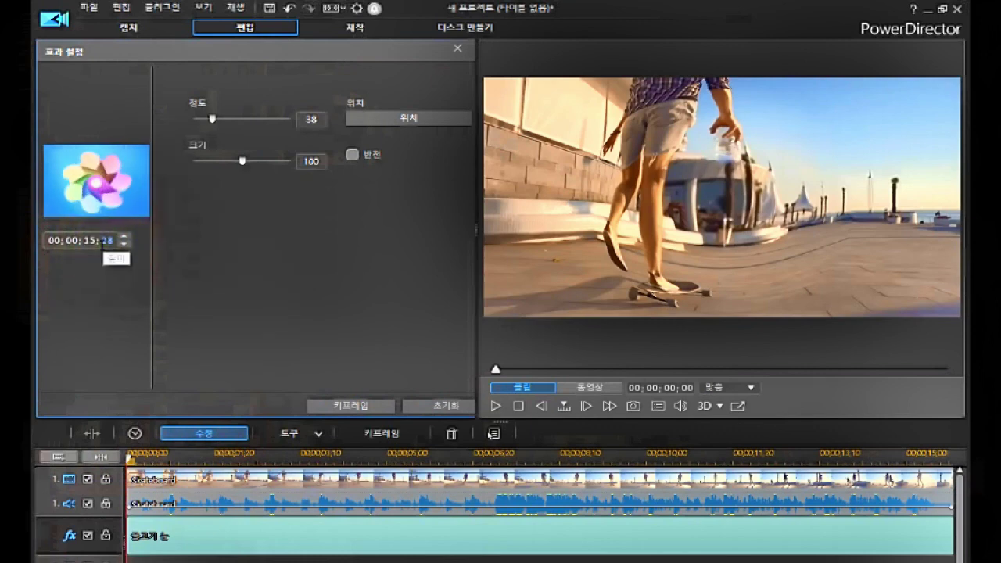
{"action": "left_click", "coordinate": [105, 242]}
{"action": "left_click", "coordinate": [86, 243]}
{"action": "left_click", "coordinate": [86, 242]}
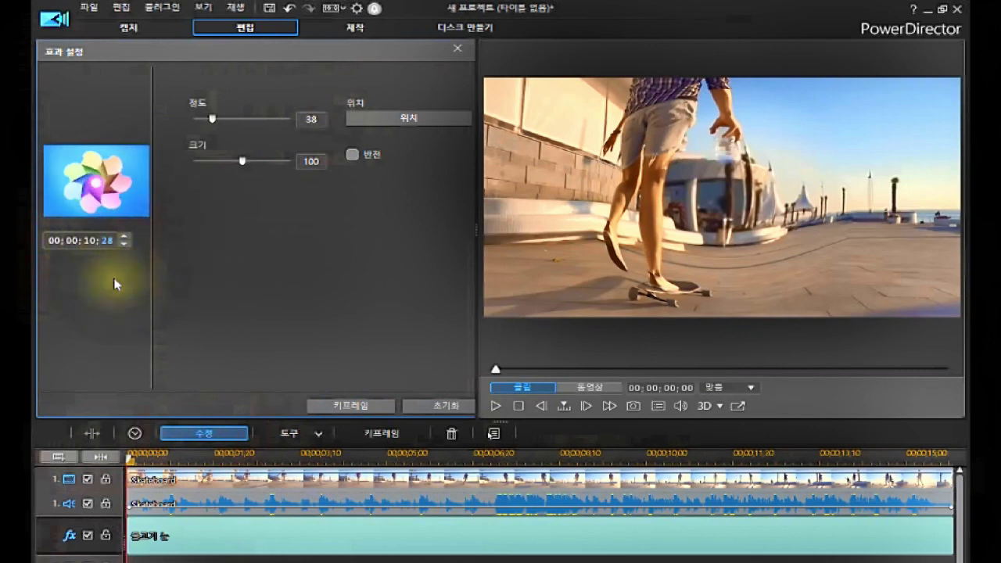
{"action": "key", "text": "Return"}
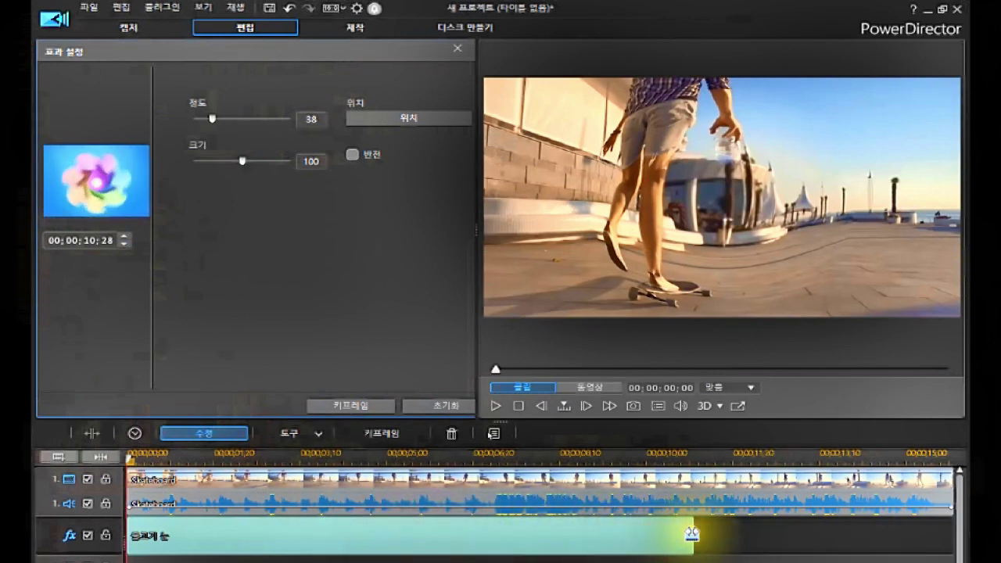
Set the duration of the 물고기 눈 effect back to 00;00;15;28.
{"action": "left_click", "coordinate": [657, 537]}
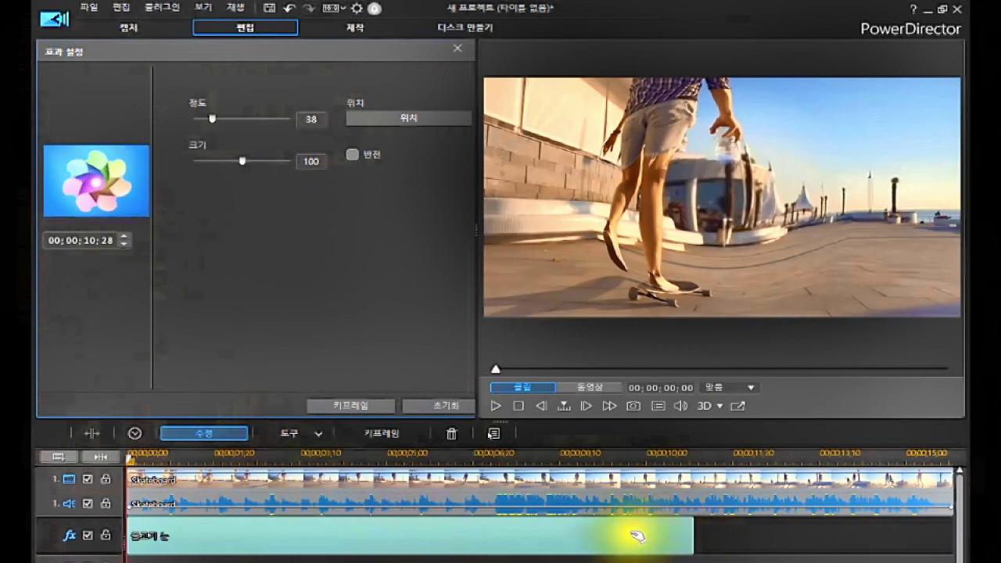
{"action": "left_click", "coordinate": [638, 536]}
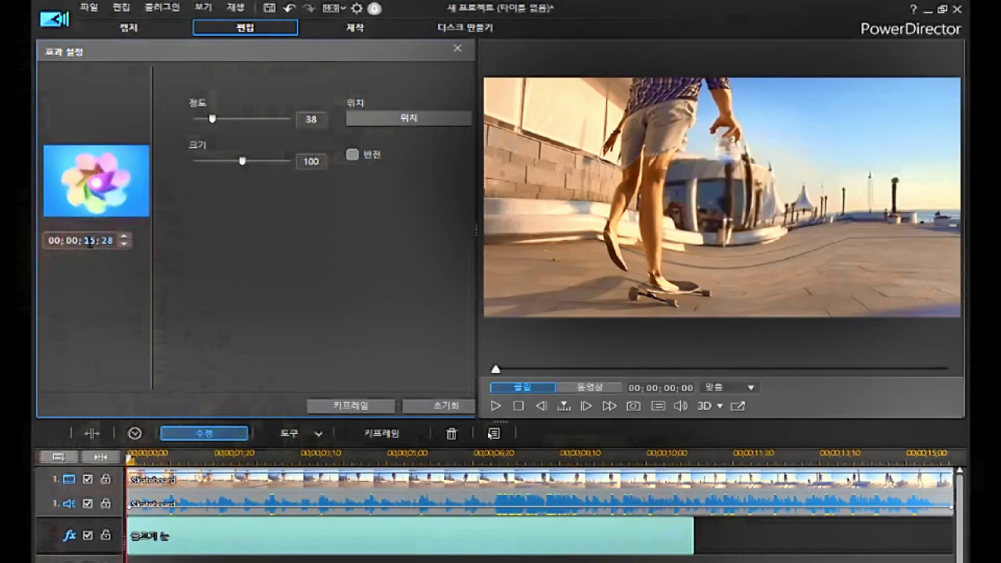
{"action": "key", "text": "Return"}
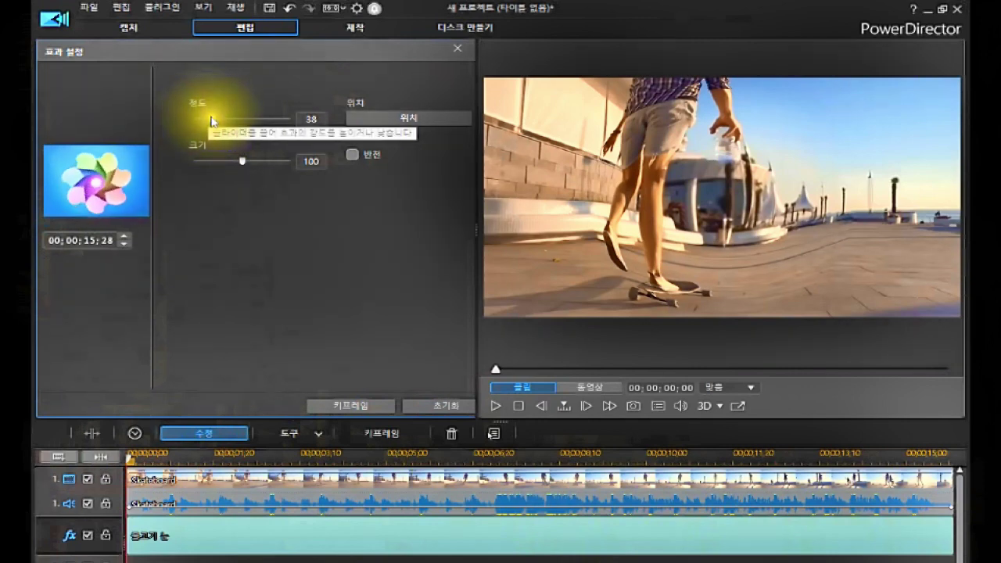
Try 정도 at 0 and set it to 43, and try 크기 at 200 and set it to 0.
{"action": "left_click_drag", "start_coordinate": [211, 119], "coordinate": [186, 138]}
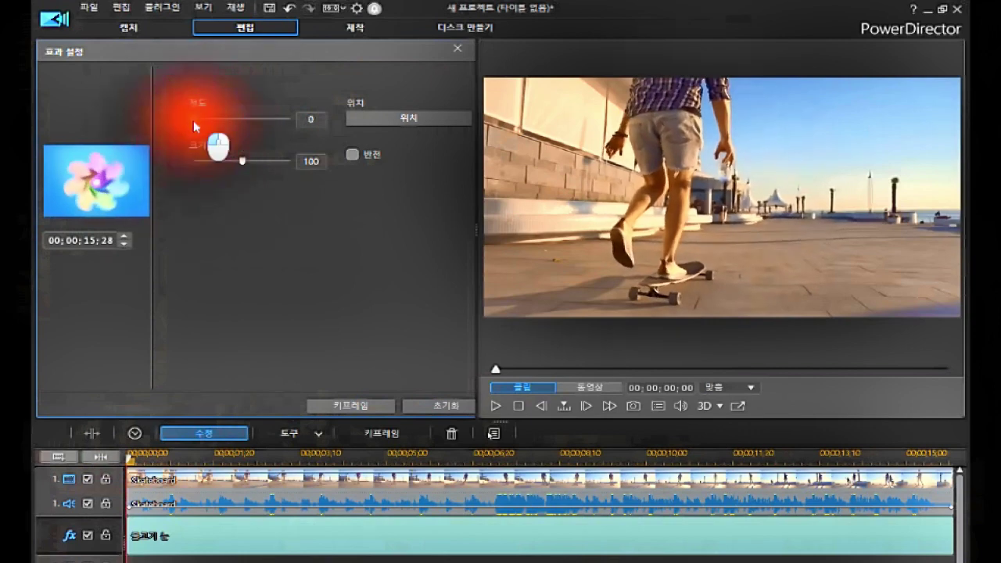
{"action": "mouse_move", "coordinate": [194, 121]}
{"action": "left_mouse_down"}
{"action": "mouse_move", "coordinate": [205, 131]}
{"action": "mouse_move", "coordinate": [285, 128]}
{"action": "mouse_move", "coordinate": [290, 138]}
{"action": "mouse_move", "coordinate": [187, 148]}
{"action": "mouse_move", "coordinate": [195, 152]}
{"action": "mouse_move", "coordinate": [213, 123]}
{"action": "left_mouse_up"}
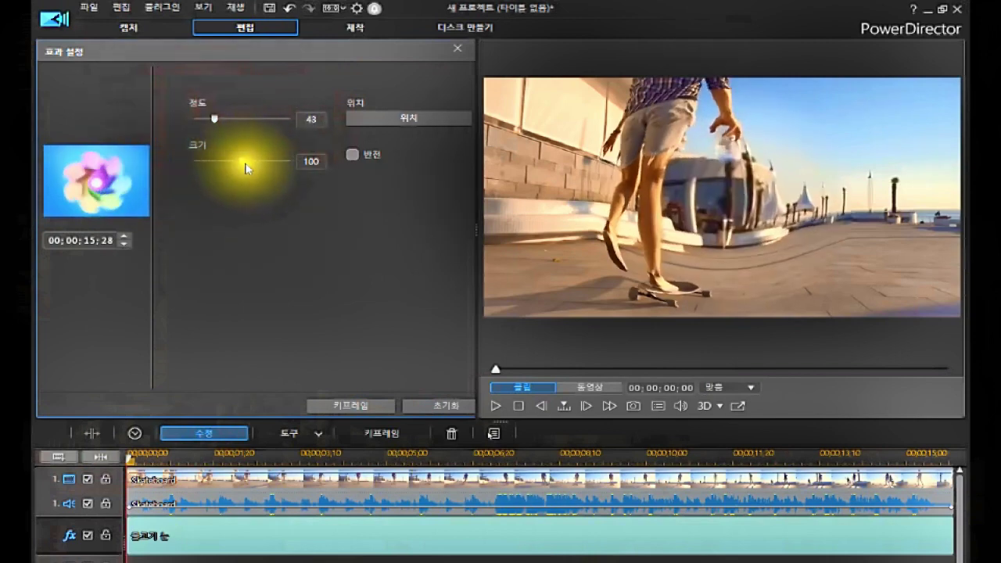
{"action": "left_click_drag", "start_coordinate": [245, 163], "coordinate": [291, 172]}
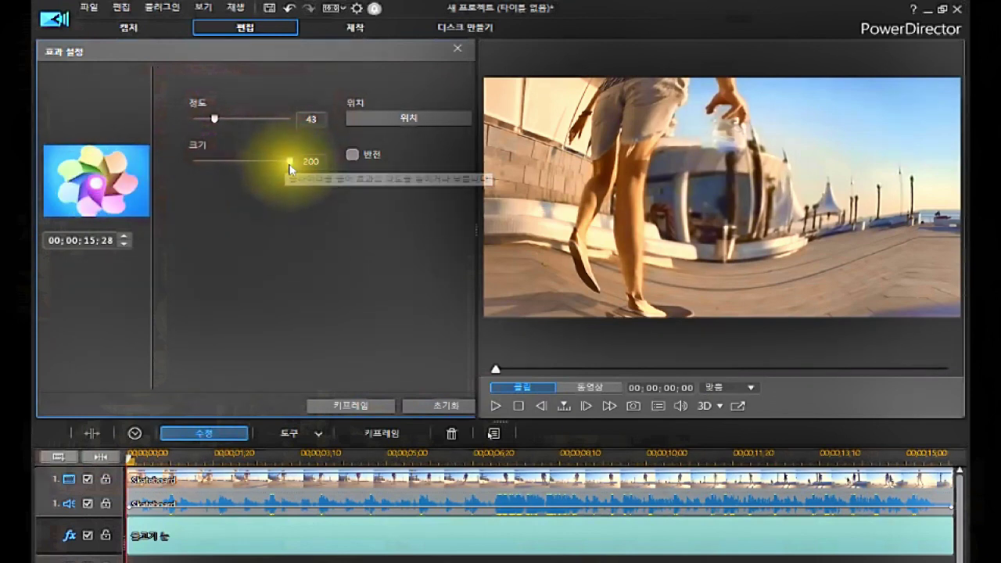
{"action": "left_click_drag", "start_coordinate": [288, 160], "coordinate": [178, 177]}
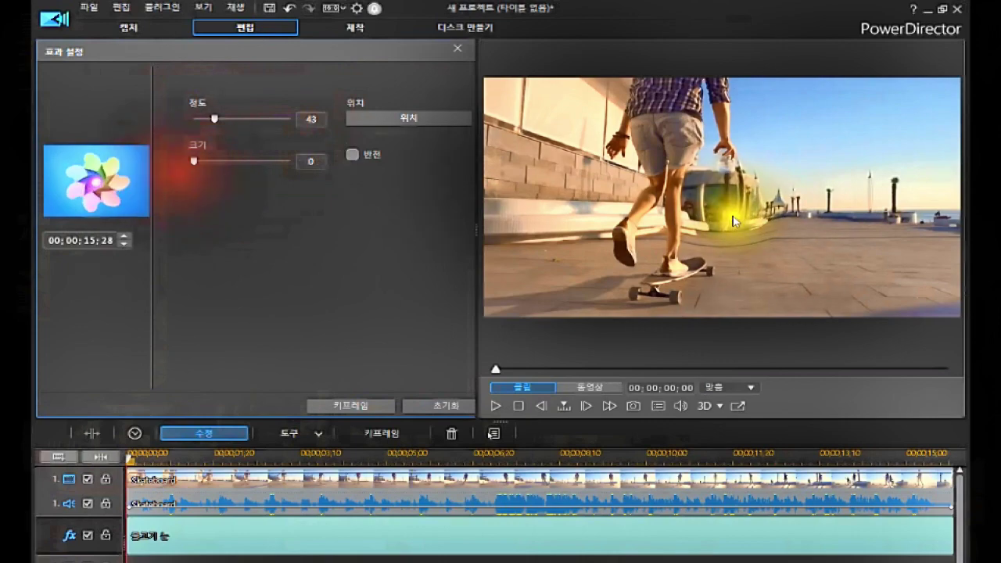
Try moving the 물고기 눈 effect's centre onto the skater's leg in the 위치 settings, reset the position and confirm.
{"action": "left_click", "coordinate": [406, 118]}
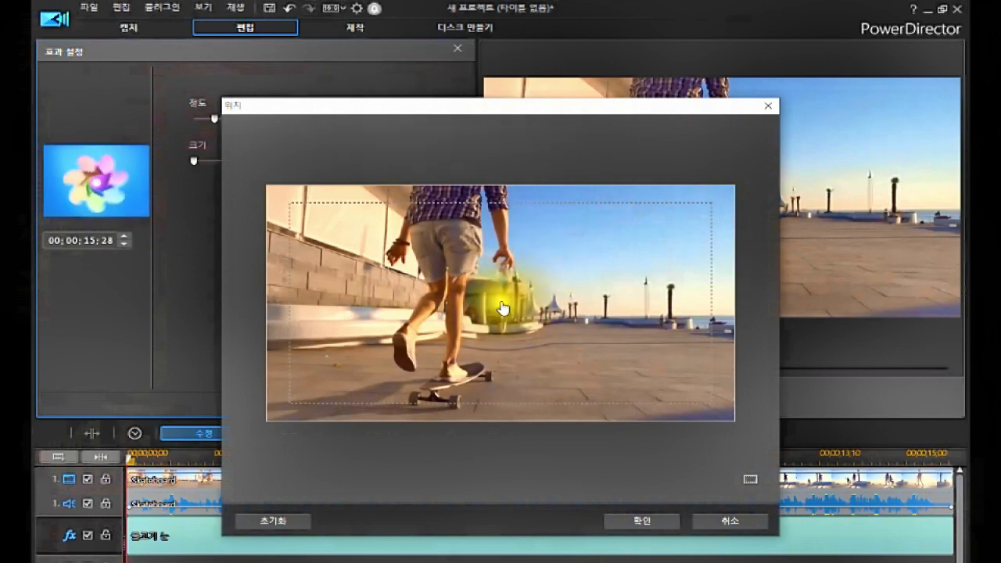
{"action": "left_click", "coordinate": [501, 308]}
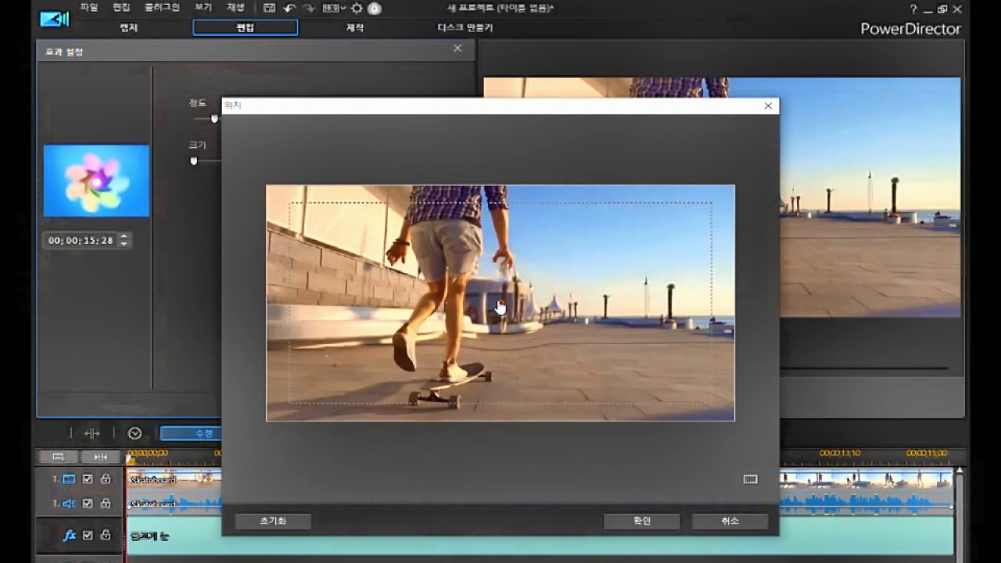
{"action": "left_click", "coordinate": [501, 307]}
{"action": "left_click_drag", "start_coordinate": [501, 307], "coordinate": [454, 321]}
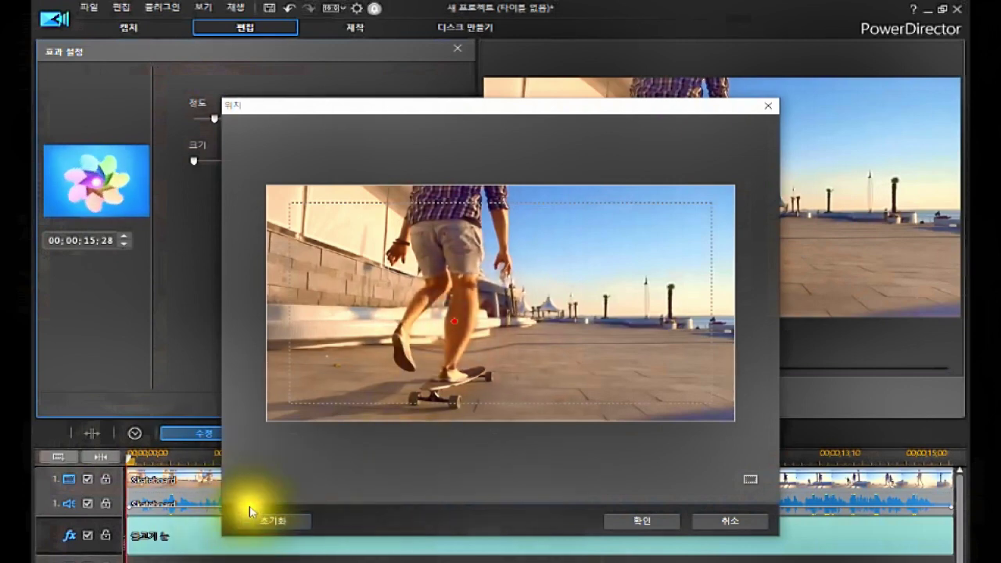
{"action": "left_click", "coordinate": [271, 520]}
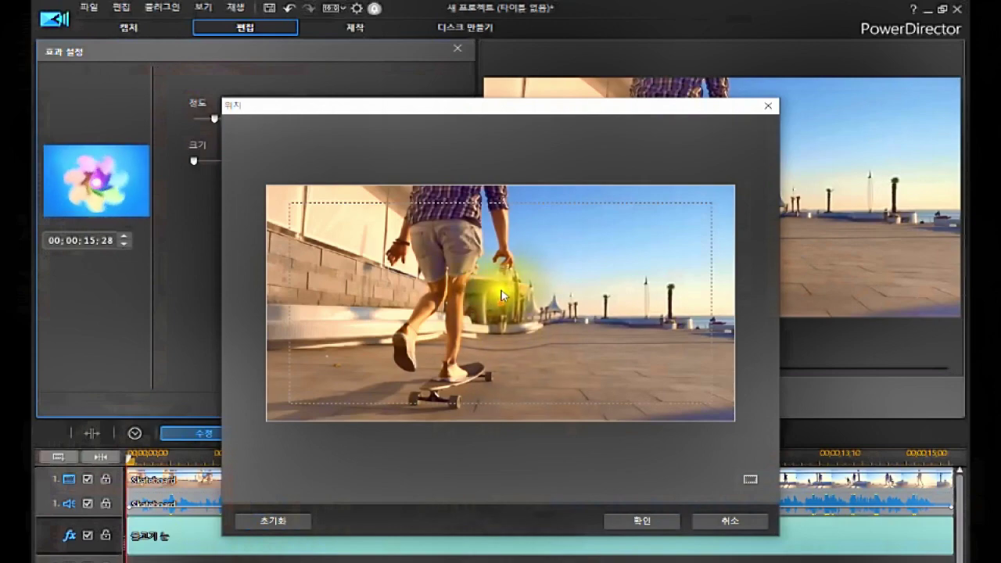
{"action": "left_click", "coordinate": [635, 523]}
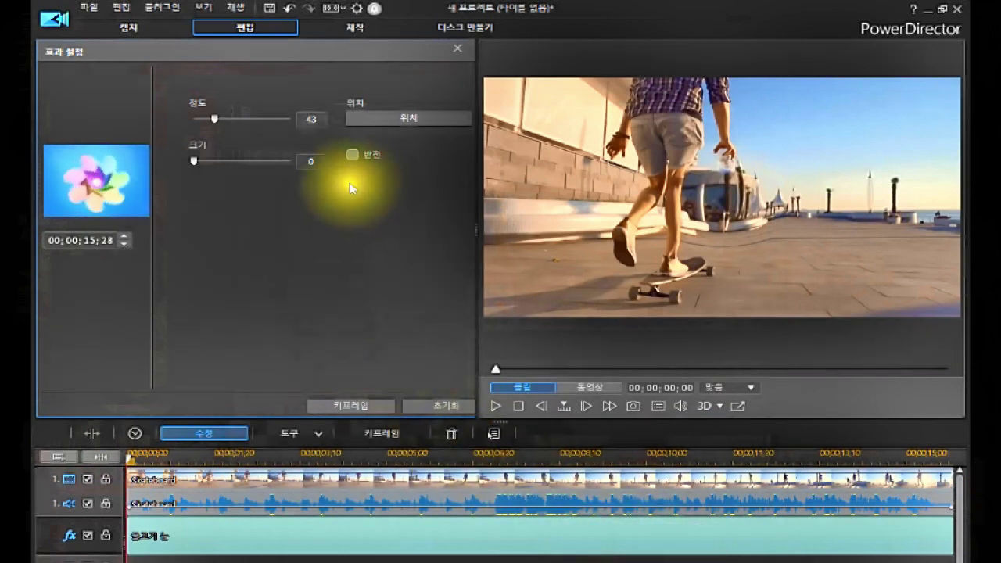
Try the 반전 option by switching it on and back off twice with 크기 at 0.
{"action": "left_click", "coordinate": [351, 156]}
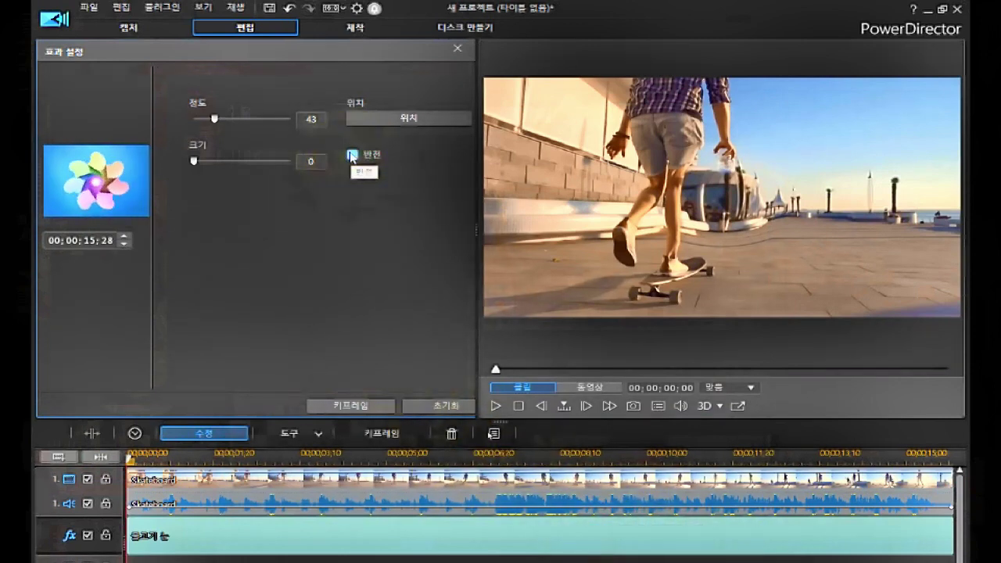
{"action": "left_click", "coordinate": [351, 156]}
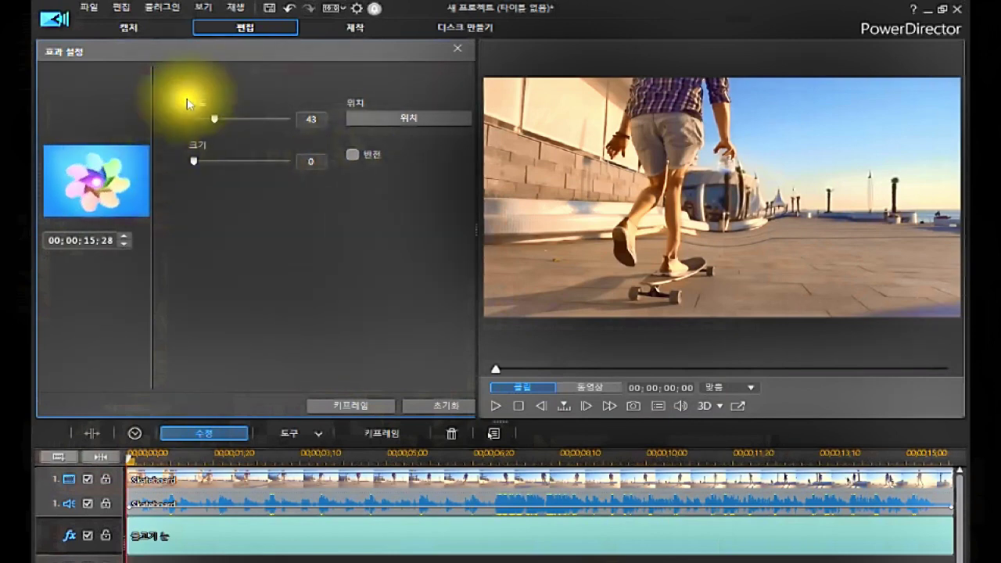
{"action": "left_click", "coordinate": [351, 156]}
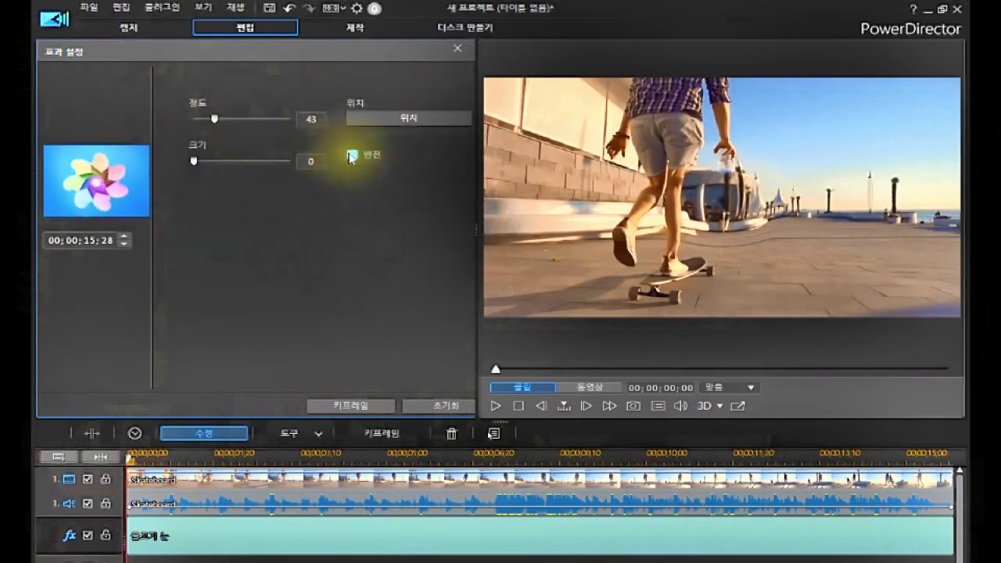
{"action": "left_click", "coordinate": [351, 157]}
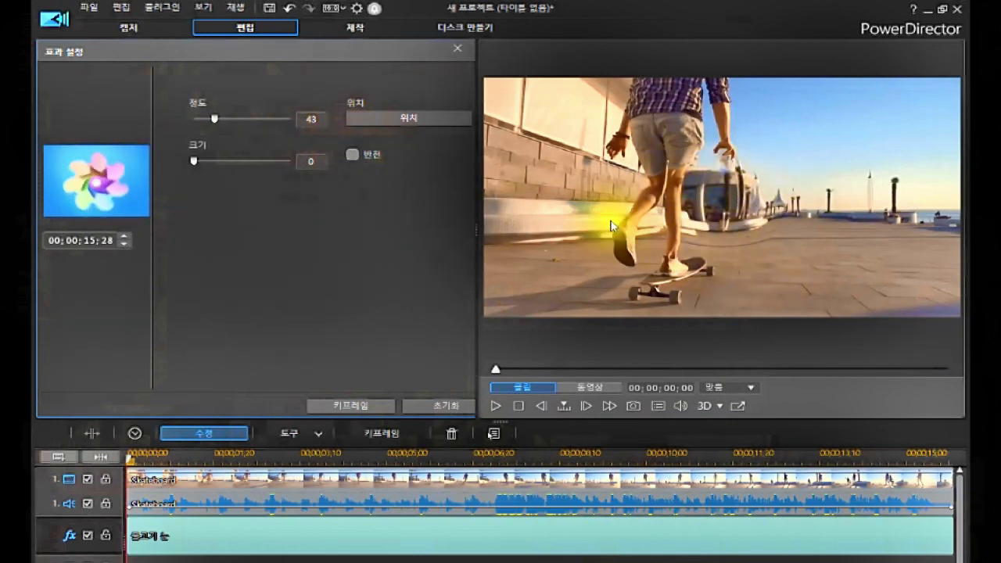
Set 크기 to 96 and compare the effect with 반전 switched on and back off.
{"action": "left_click_drag", "start_coordinate": [196, 168], "coordinate": [242, 172]}
{"action": "left_click", "coordinate": [352, 156]}
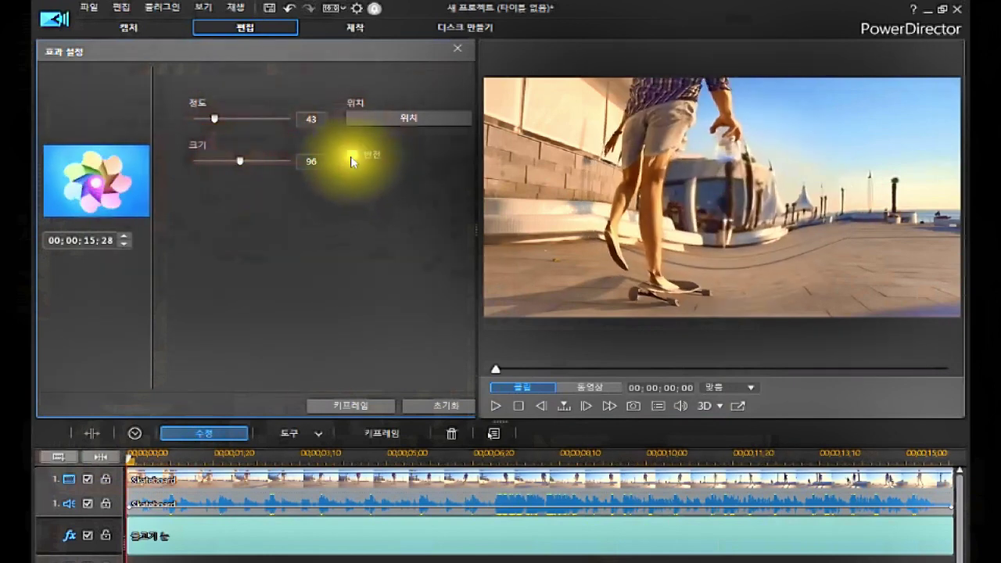
{"action": "left_click", "coordinate": [351, 157]}
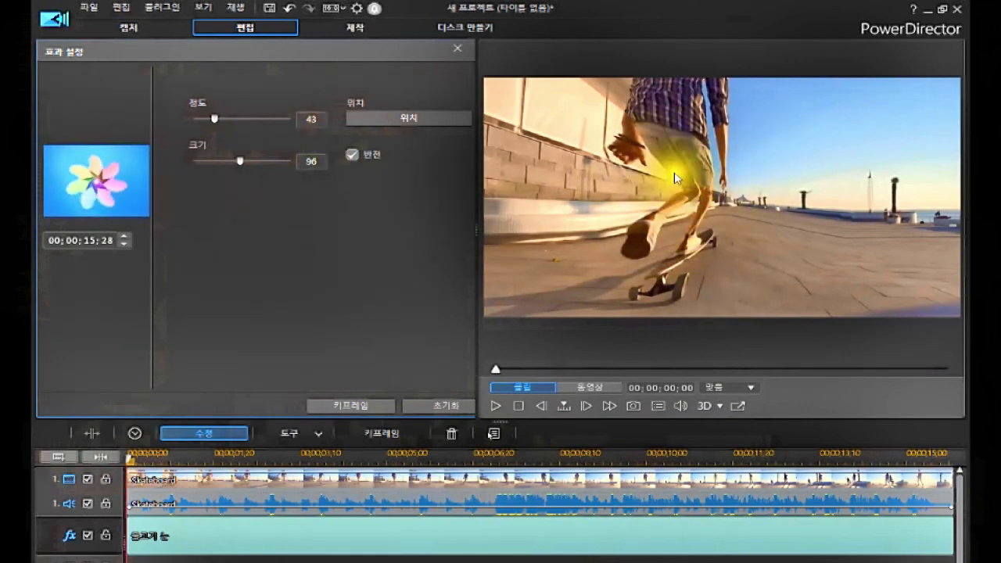
{"action": "left_click", "coordinate": [352, 156]}
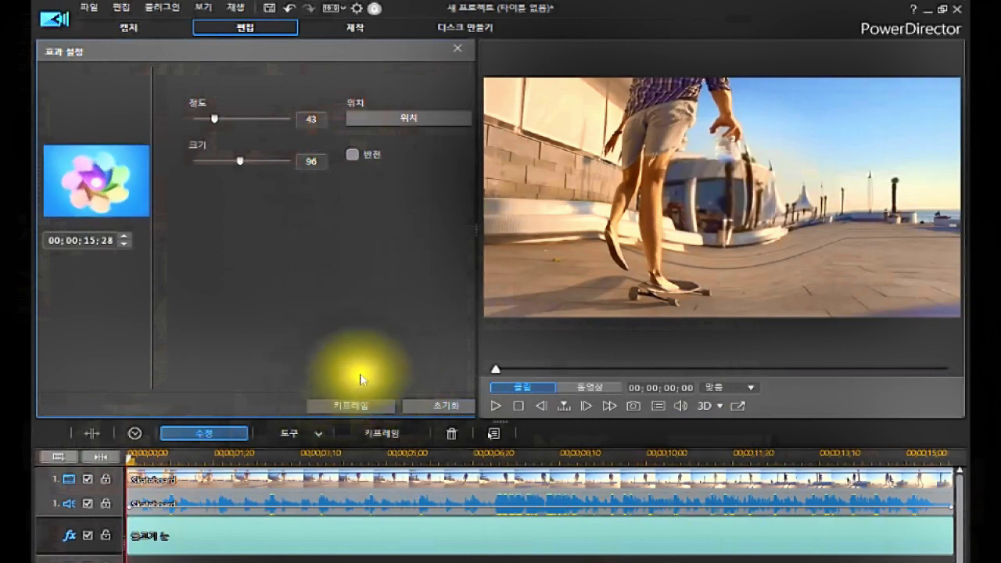
Reset the 물고기 눈 effect settings to their defaults and open the effect's keyframe settings.
{"action": "left_click", "coordinate": [441, 404]}
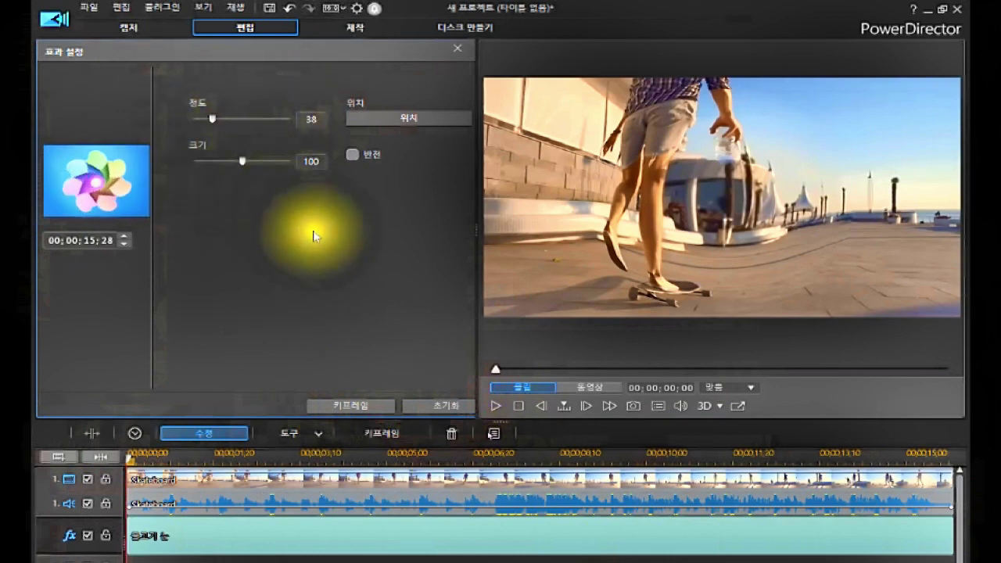
{"action": "left_click", "coordinate": [349, 405]}
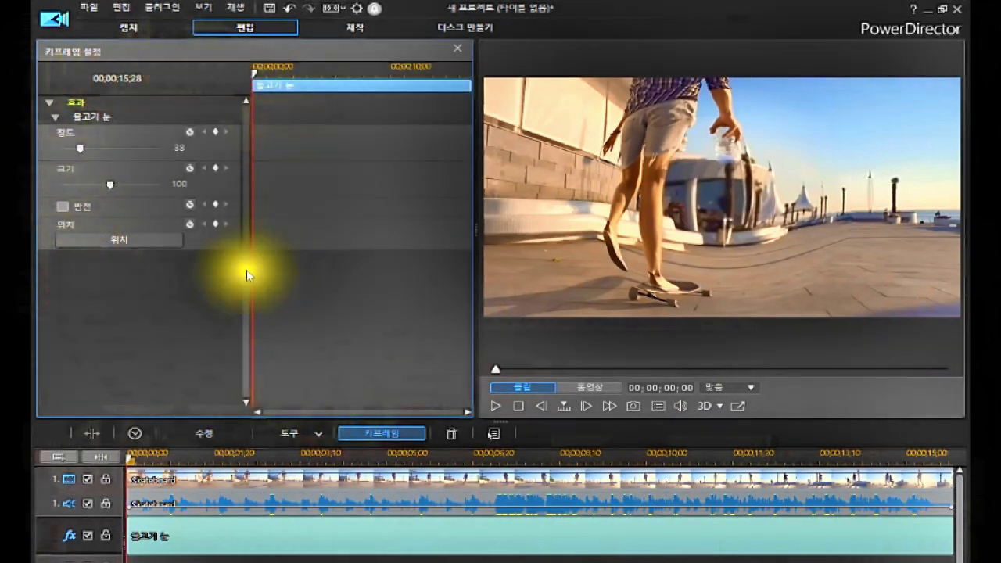
{"action": "left_click", "coordinate": [127, 79]}
{"action": "right_click", "coordinate": [134, 84]}
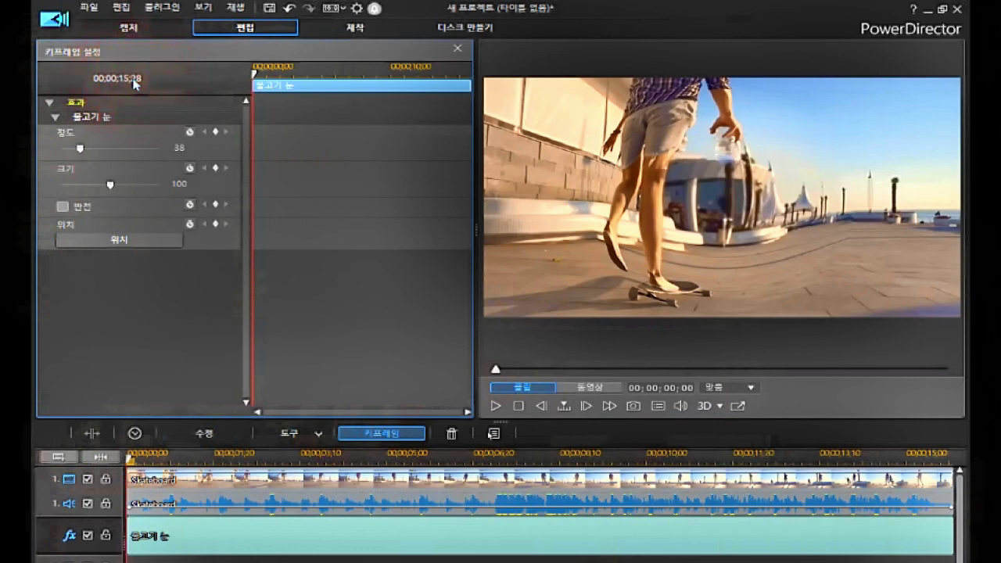
{"action": "left_click", "coordinate": [115, 116]}
{"action": "left_click", "coordinate": [135, 82]}
{"action": "left_click", "coordinate": [134, 78]}
{"action": "left_click", "coordinate": [103, 152]}
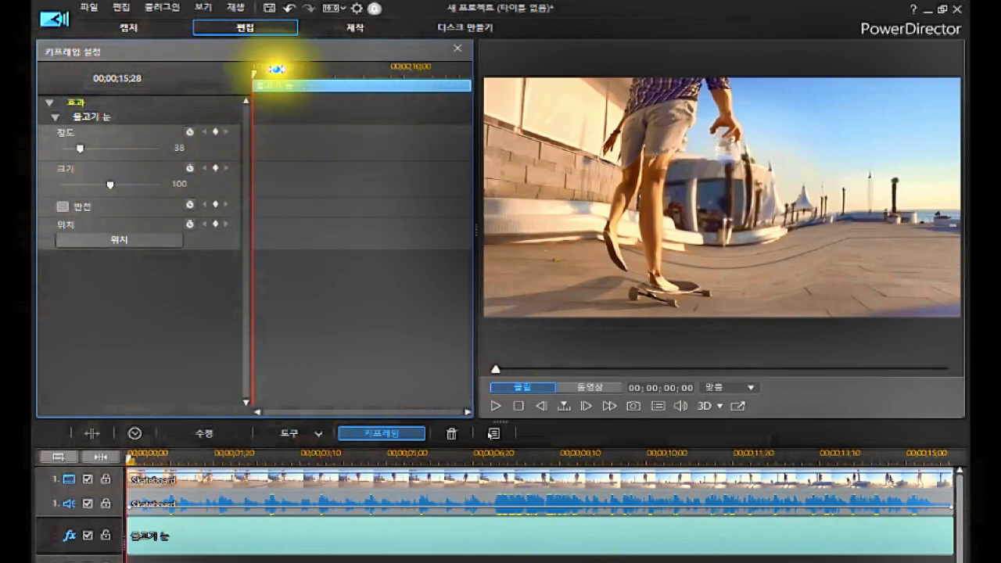
{"action": "mouse_move", "coordinate": [254, 73]}
{"action": "left_mouse_down"}
{"action": "mouse_move", "coordinate": [251, 84]}
{"action": "mouse_move", "coordinate": [250, 72]}
{"action": "left_mouse_up"}
{"action": "left_click_drag", "start_coordinate": [460, 72], "coordinate": [246, 144]}
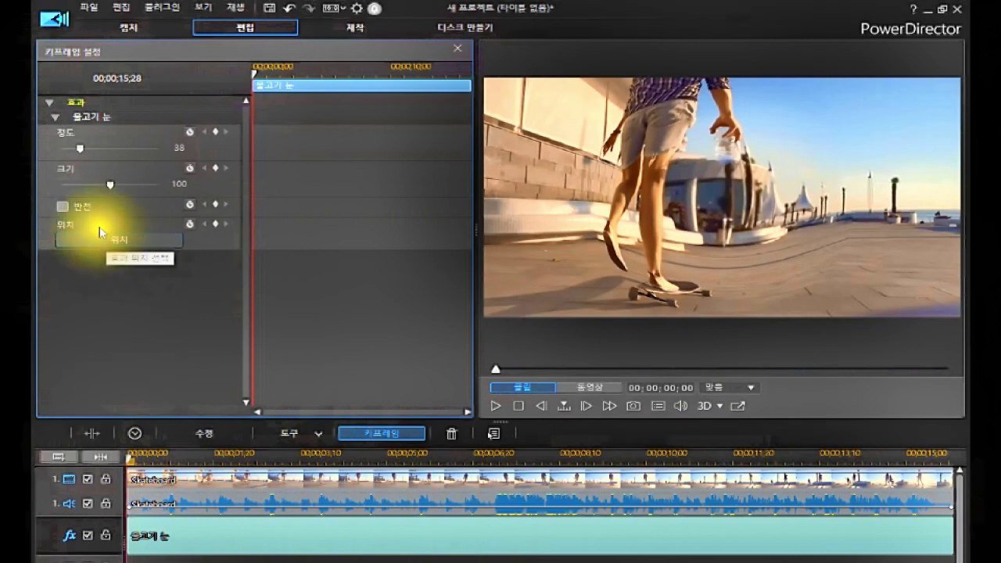
Add keyframes for 정도, 크기, 반전 and 위치 at the start of the 물고기 눈 effect.
{"action": "left_click", "coordinate": [217, 134]}
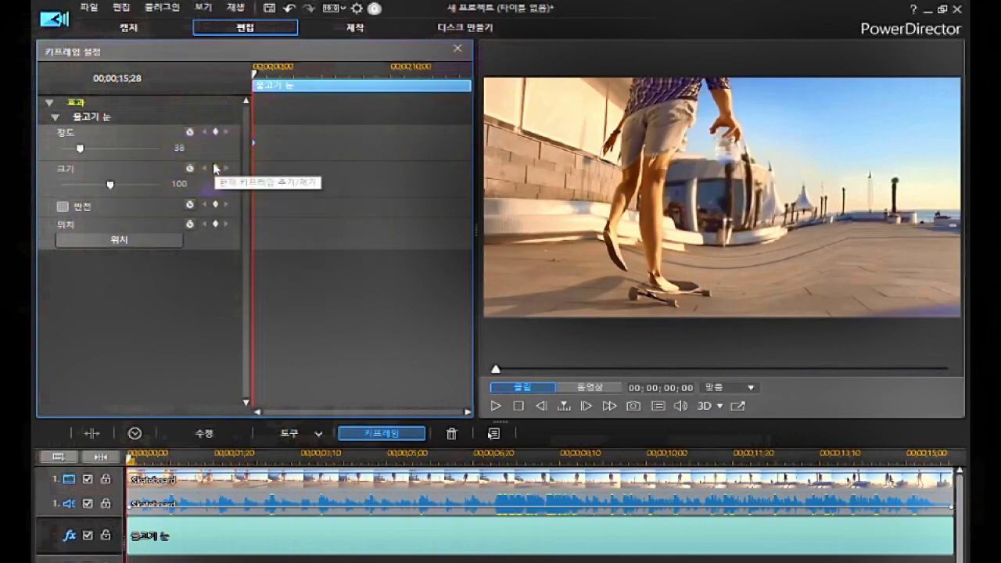
{"action": "left_click", "coordinate": [215, 205]}
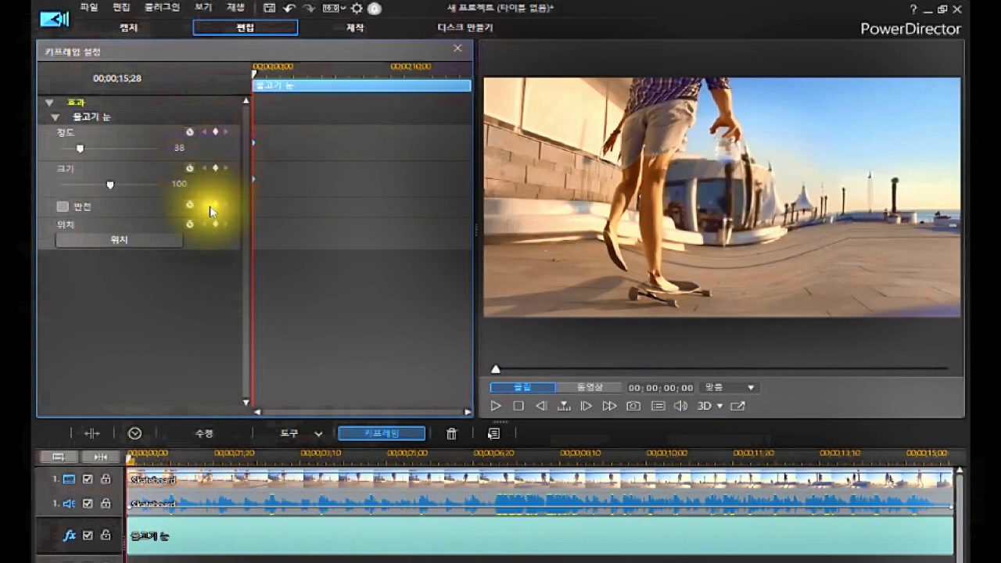
{"action": "left_click", "coordinate": [216, 225]}
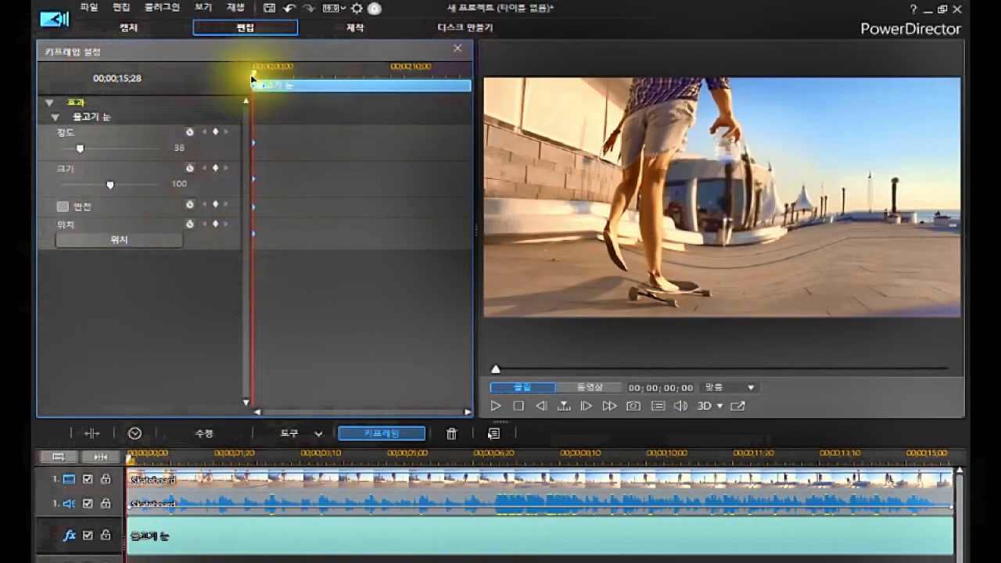
At 00;00;05;05, keyframe 정도 at 116 and 크기 at 50, and keyframe 반전 by switching it on and back off.
{"action": "left_click_drag", "start_coordinate": [252, 78], "coordinate": [323, 165]}
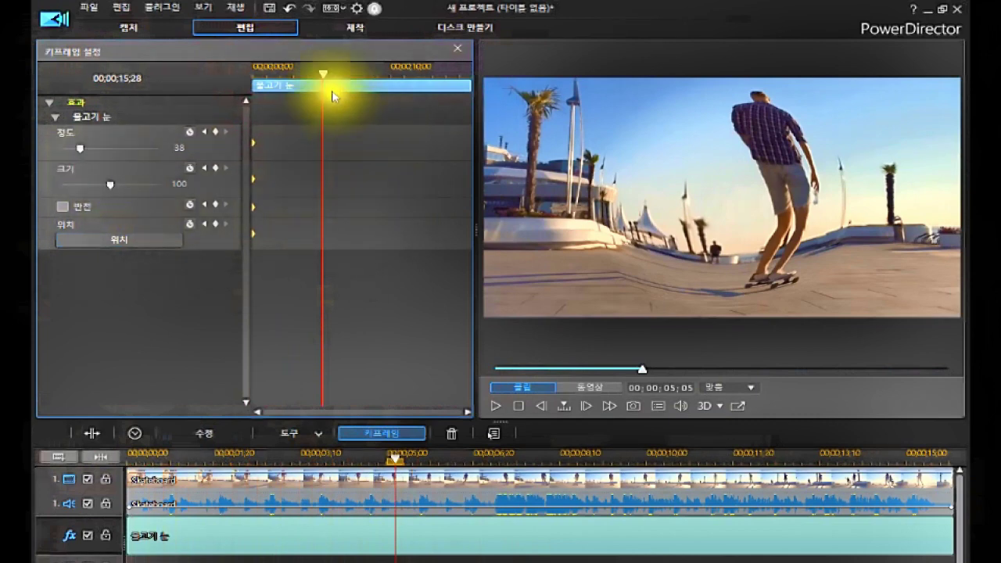
{"action": "left_click", "coordinate": [81, 150]}
{"action": "left_click_drag", "start_coordinate": [80, 150], "coordinate": [117, 162]}
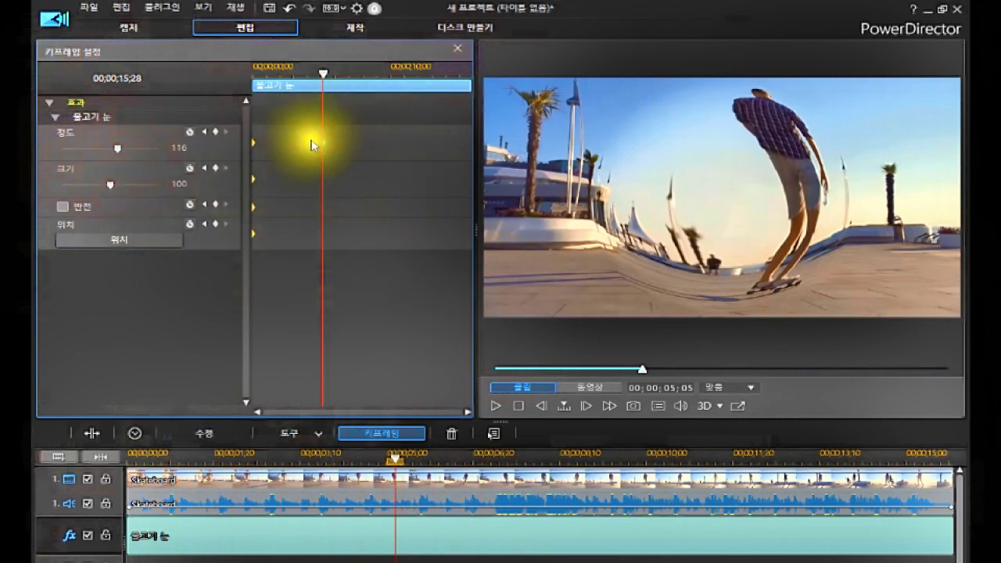
{"action": "left_click_drag", "start_coordinate": [110, 188], "coordinate": [84, 204]}
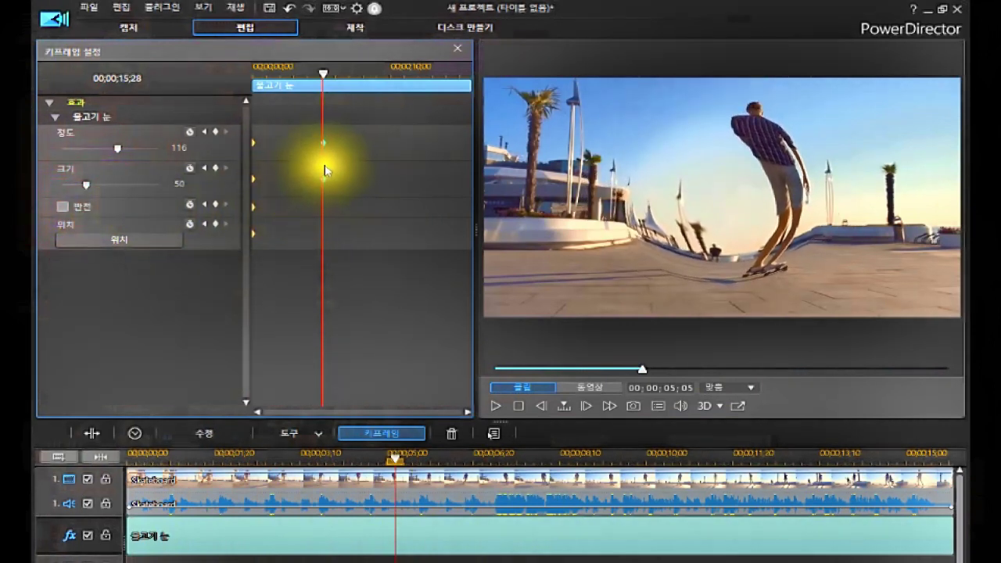
{"action": "left_click", "coordinate": [62, 208]}
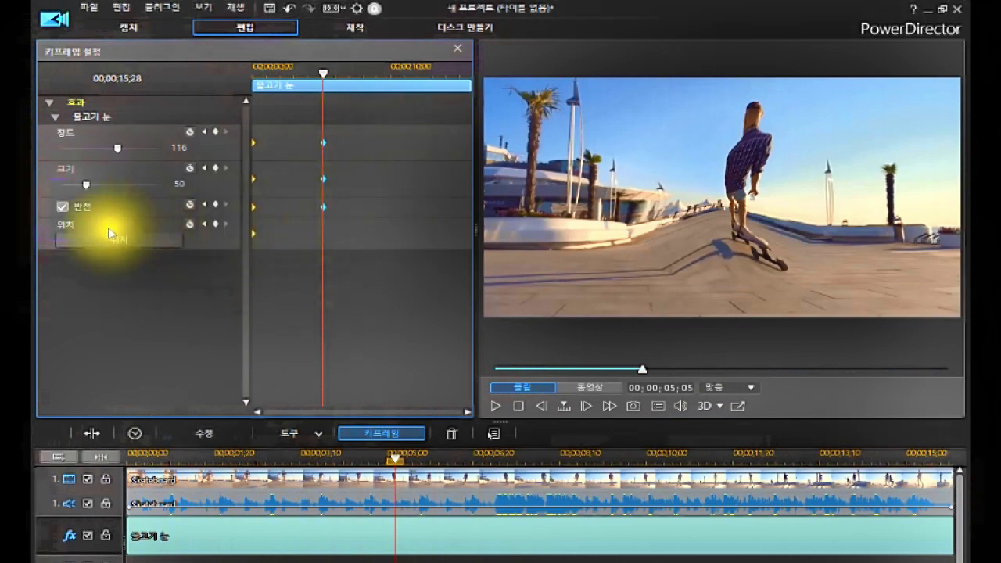
{"action": "left_click", "coordinate": [59, 206]}
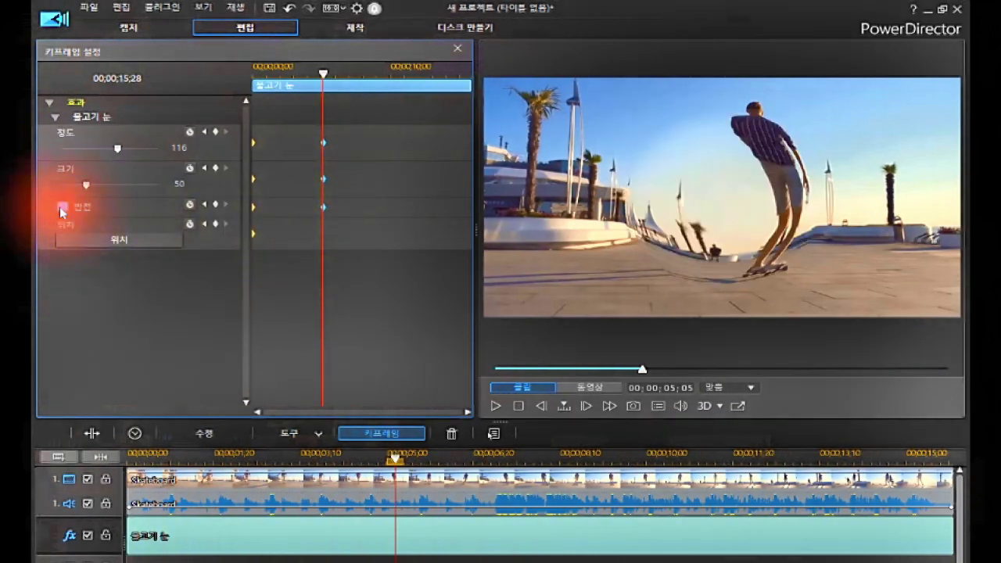
Keyframe 위치 at 00;00;05;05 by shifting the effect's centre toward the skater, resetting it to the default position and confirming.
{"action": "left_click", "coordinate": [125, 240]}
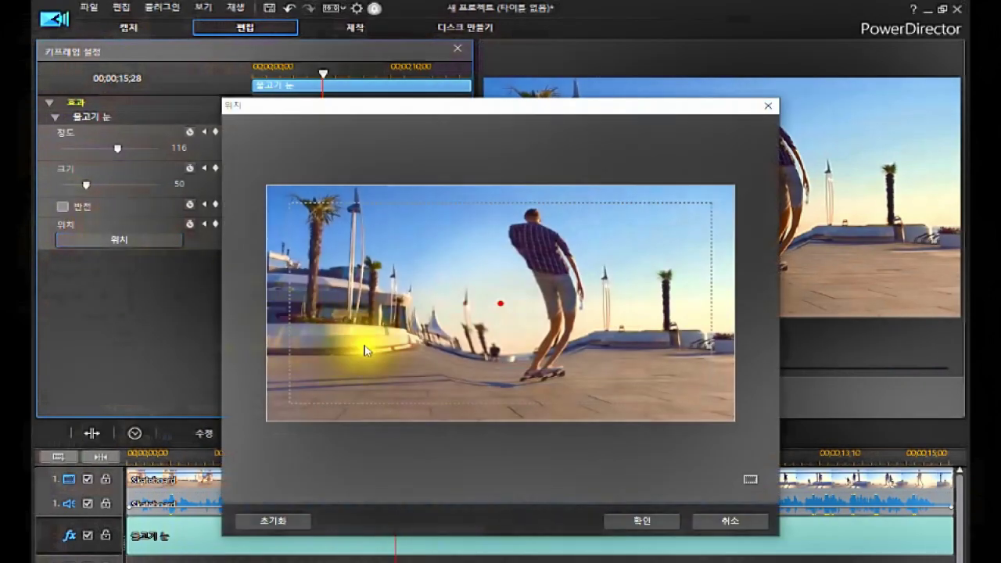
{"action": "mouse_move", "coordinate": [500, 309]}
{"action": "left_mouse_down"}
{"action": "mouse_move", "coordinate": [490, 286]}
{"action": "mouse_move", "coordinate": [454, 274]}
{"action": "mouse_move", "coordinate": [592, 328]}
{"action": "mouse_move", "coordinate": [483, 349]}
{"action": "mouse_move", "coordinate": [465, 371]}
{"action": "mouse_move", "coordinate": [402, 309]}
{"action": "mouse_move", "coordinate": [539, 318]}
{"action": "mouse_move", "coordinate": [510, 310]}
{"action": "left_mouse_up"}
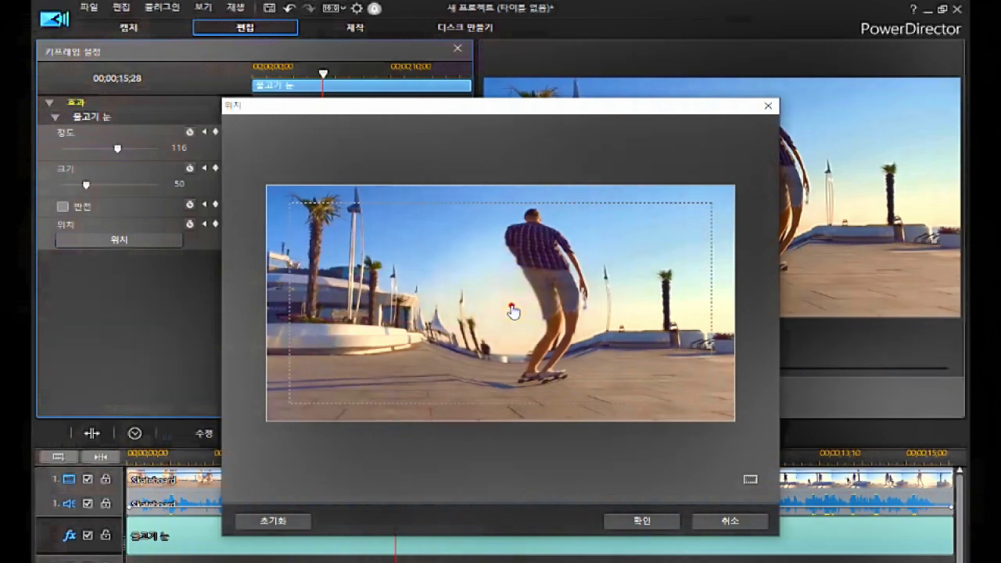
{"action": "mouse_move", "coordinate": [513, 312]}
{"action": "left_mouse_down"}
{"action": "mouse_move", "coordinate": [407, 280]}
{"action": "mouse_move", "coordinate": [514, 261]}
{"action": "mouse_move", "coordinate": [600, 279]}
{"action": "mouse_move", "coordinate": [623, 316]}
{"action": "mouse_move", "coordinate": [558, 352]}
{"action": "mouse_move", "coordinate": [465, 361]}
{"action": "mouse_move", "coordinate": [476, 318]}
{"action": "mouse_move", "coordinate": [523, 315]}
{"action": "left_mouse_up"}
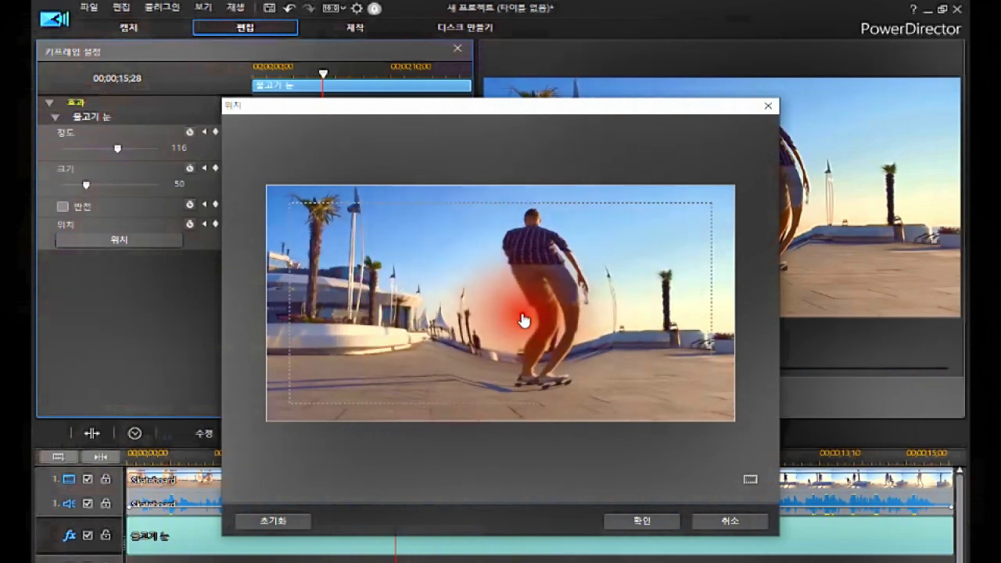
{"action": "left_click", "coordinate": [273, 521]}
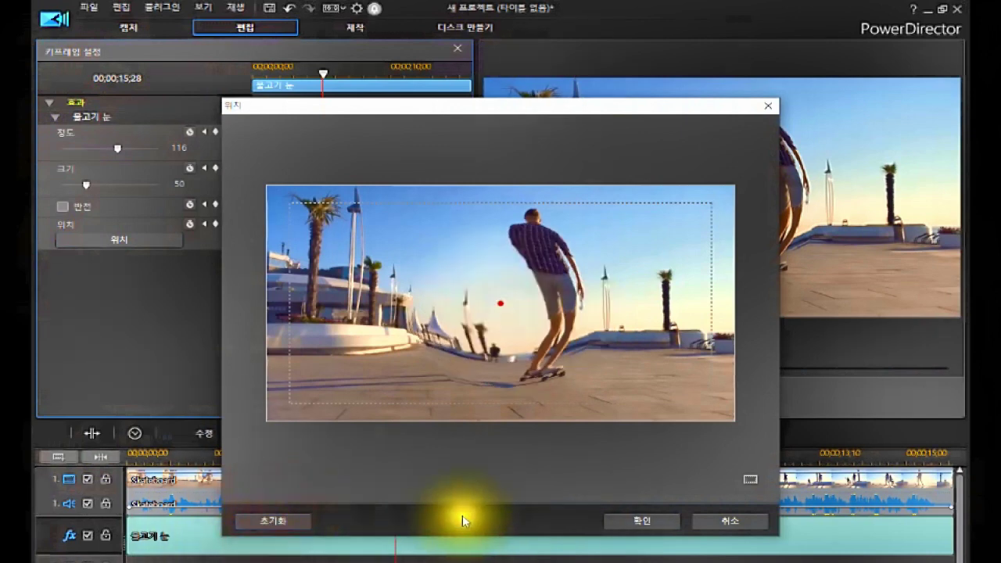
{"action": "left_click", "coordinate": [638, 519]}
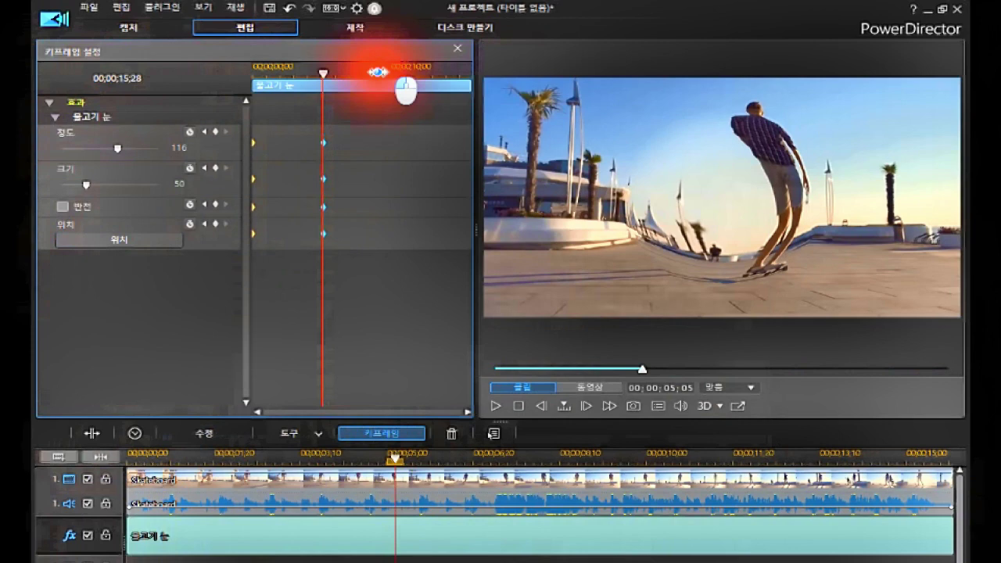
Add keyframes for 정도, 크기, 반전 and 위치 at 00;00;09;06.
{"action": "left_click", "coordinate": [377, 72]}
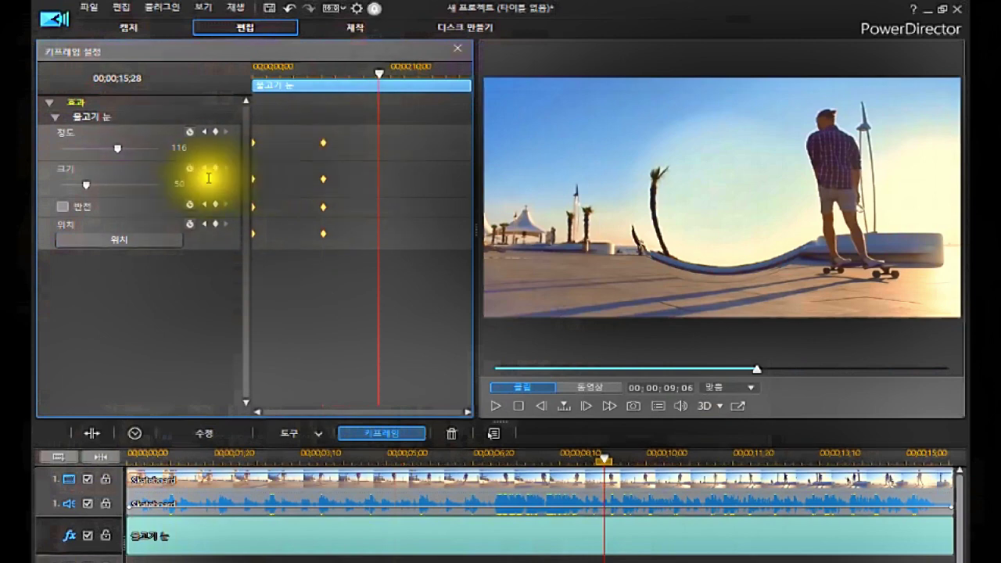
{"action": "left_click", "coordinate": [215, 133]}
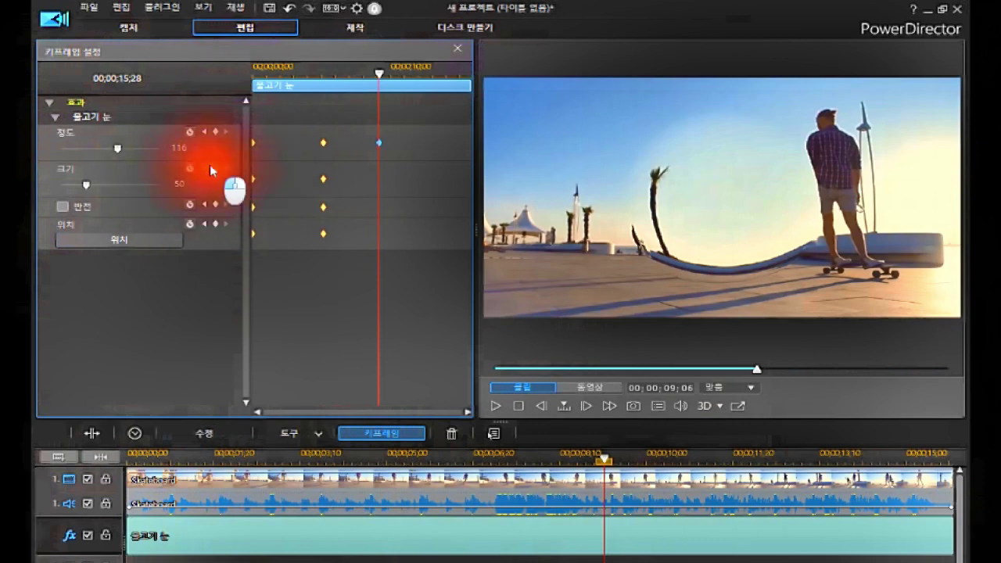
{"action": "left_click", "coordinate": [212, 168]}
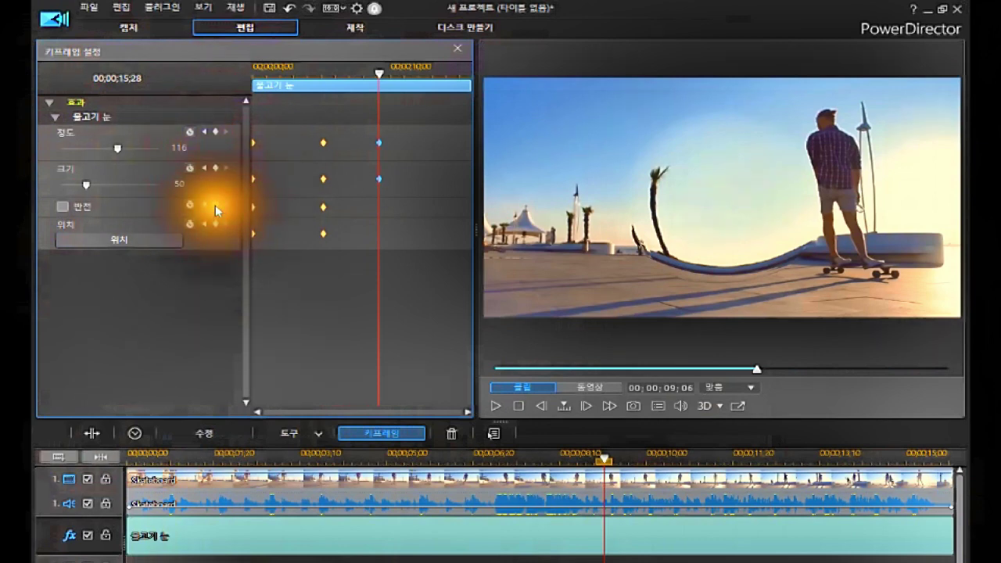
{"action": "left_click", "coordinate": [216, 207]}
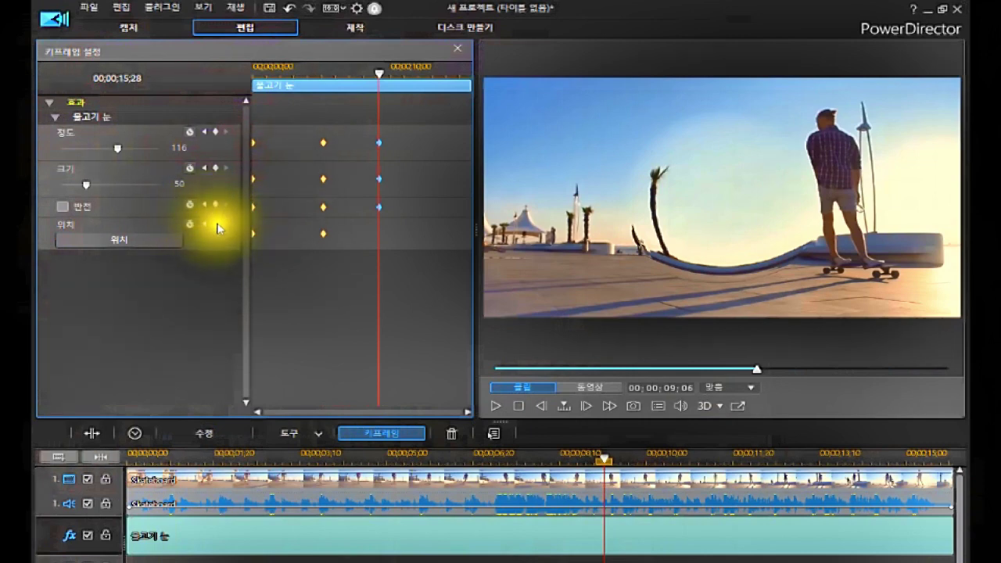
{"action": "left_click", "coordinate": [216, 227]}
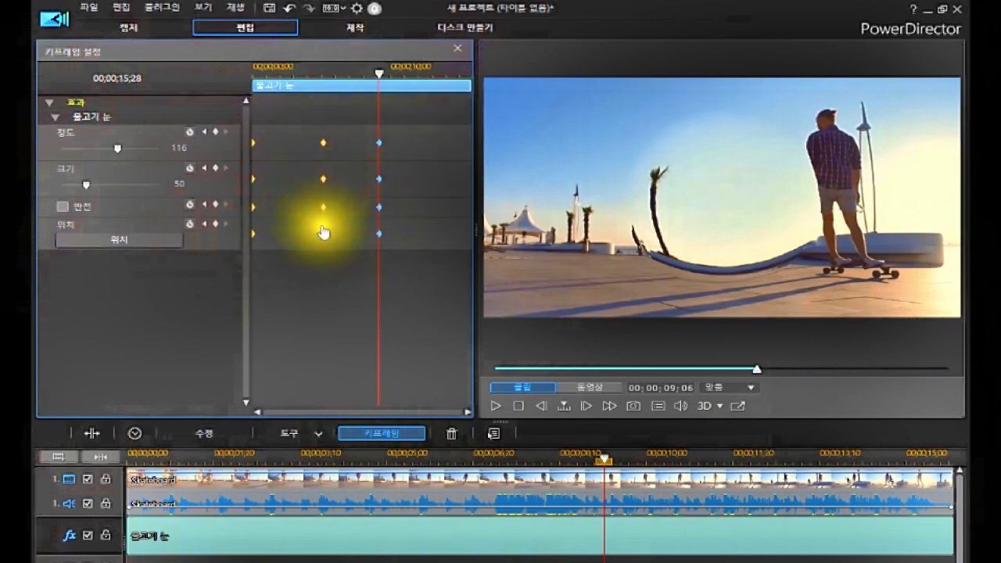
{"action": "left_click", "coordinate": [379, 142]}
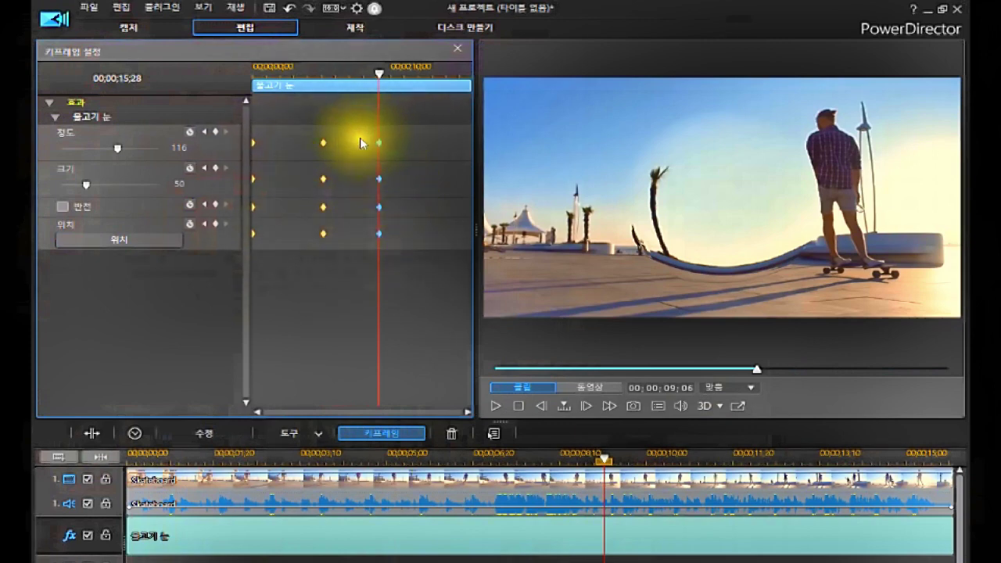
{"action": "left_click", "coordinate": [380, 178]}
{"action": "left_click", "coordinate": [380, 142]}
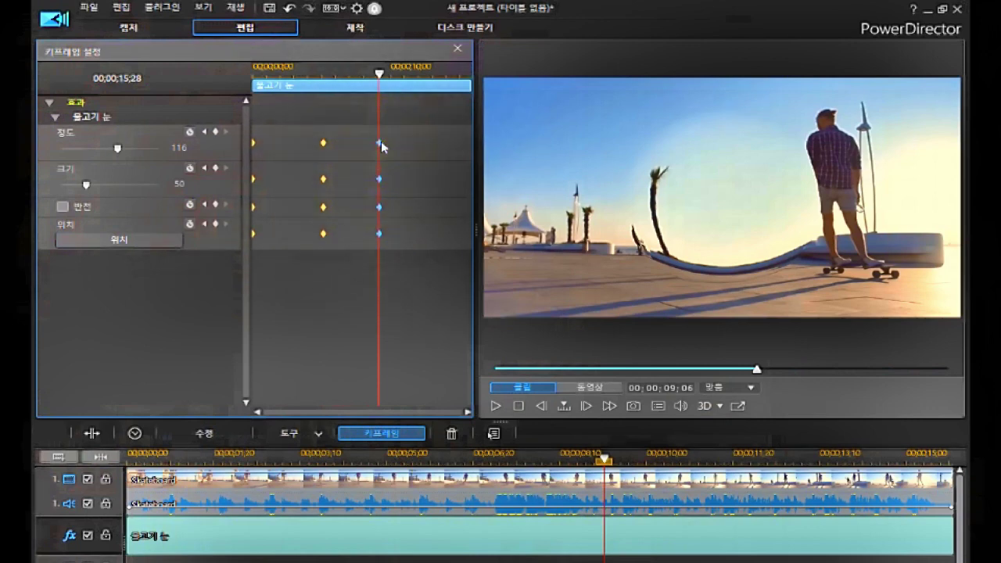
{"action": "left_click", "coordinate": [425, 105]}
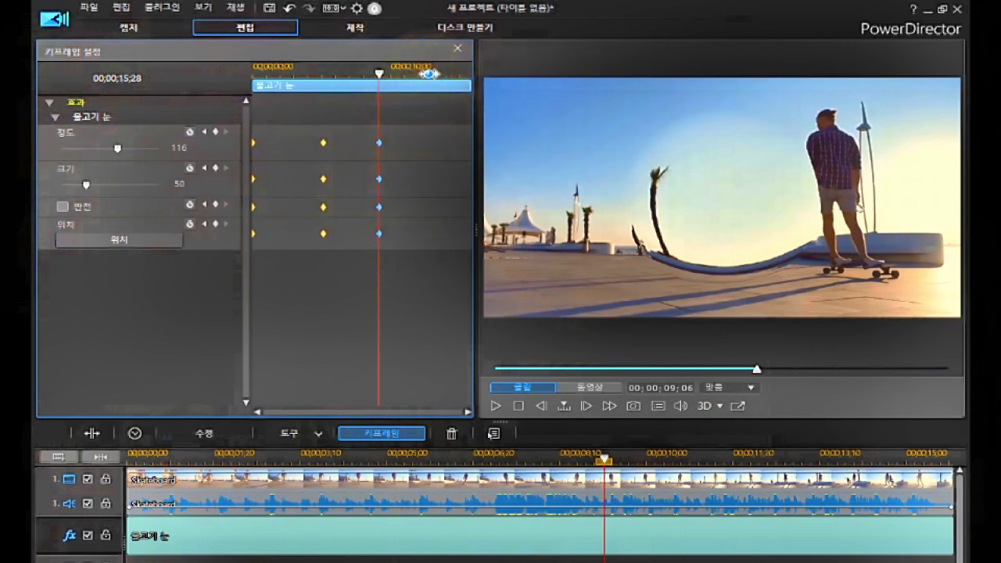
At 00;00;13;04, keyframe 정도 at 63 and 크기 at 92.
{"action": "left_click_drag", "start_coordinate": [380, 76], "coordinate": [438, 104]}
{"action": "left_click", "coordinate": [437, 122]}
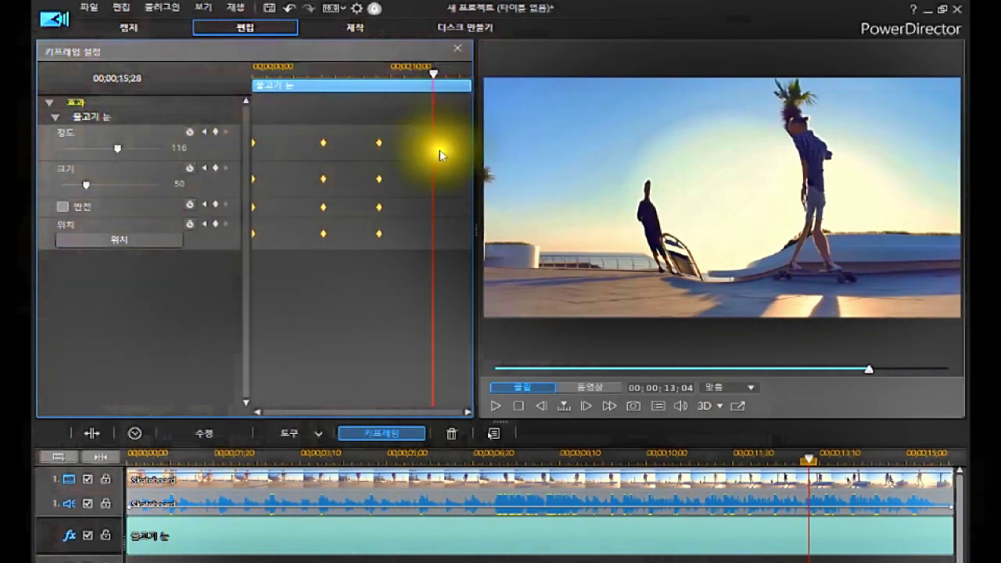
{"action": "left_click", "coordinate": [116, 150]}
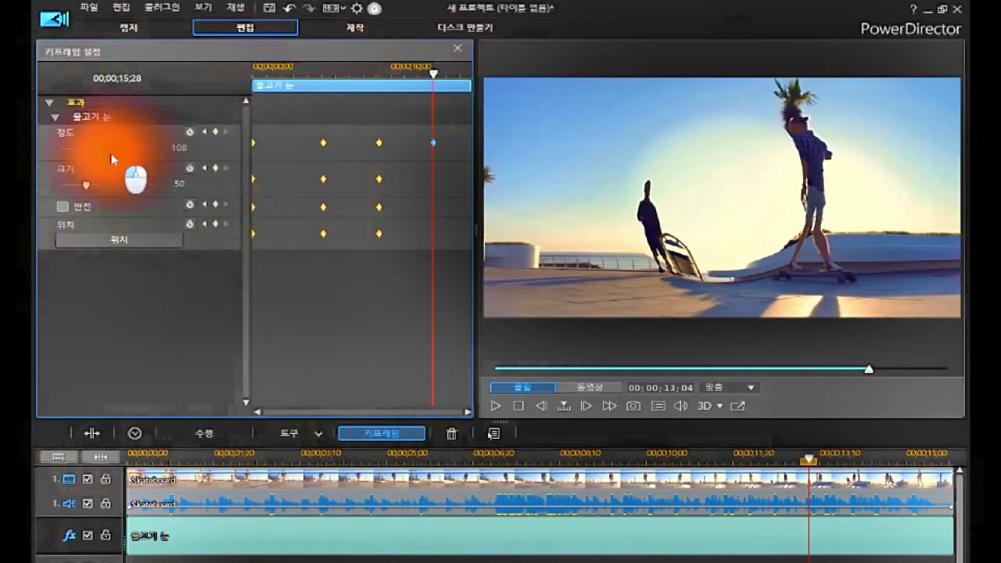
{"action": "left_click_drag", "start_coordinate": [107, 165], "coordinate": [90, 185]}
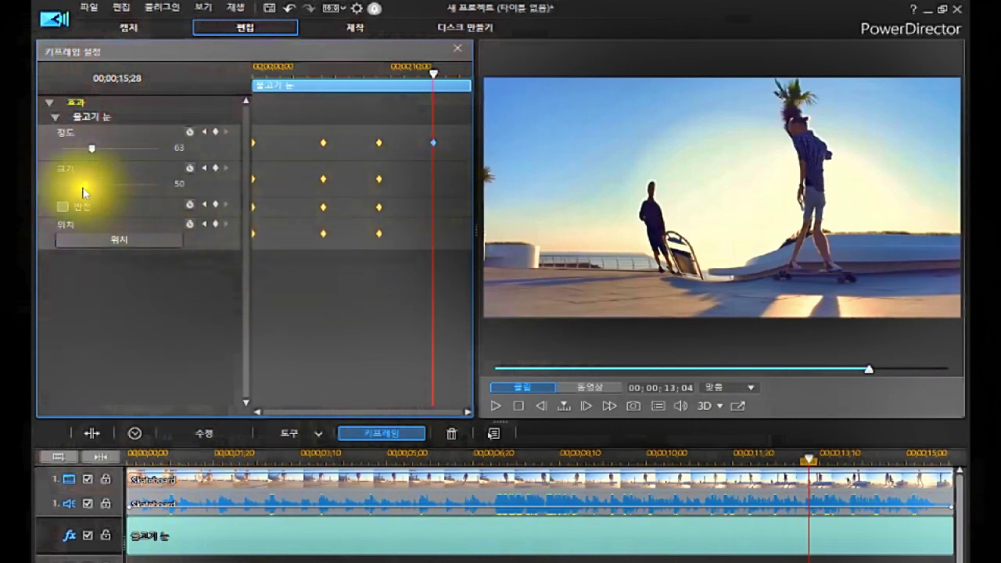
{"action": "left_click_drag", "start_coordinate": [85, 192], "coordinate": [103, 212]}
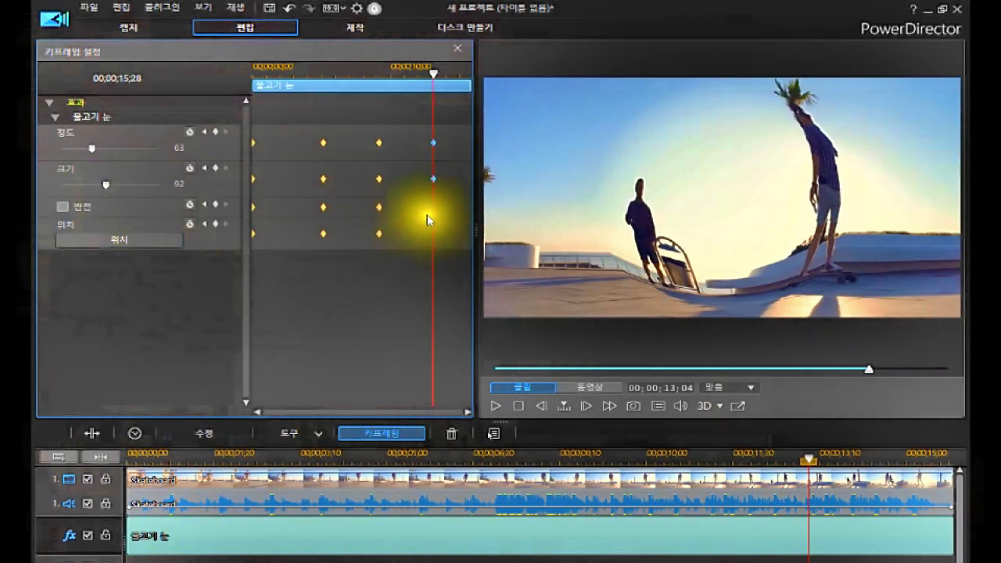
At 00;00;13;04, keyframe 반전 switched on and 위치 with the effect's centre shifted up toward the skater, and preview the animation.
{"action": "left_click", "coordinate": [62, 206]}
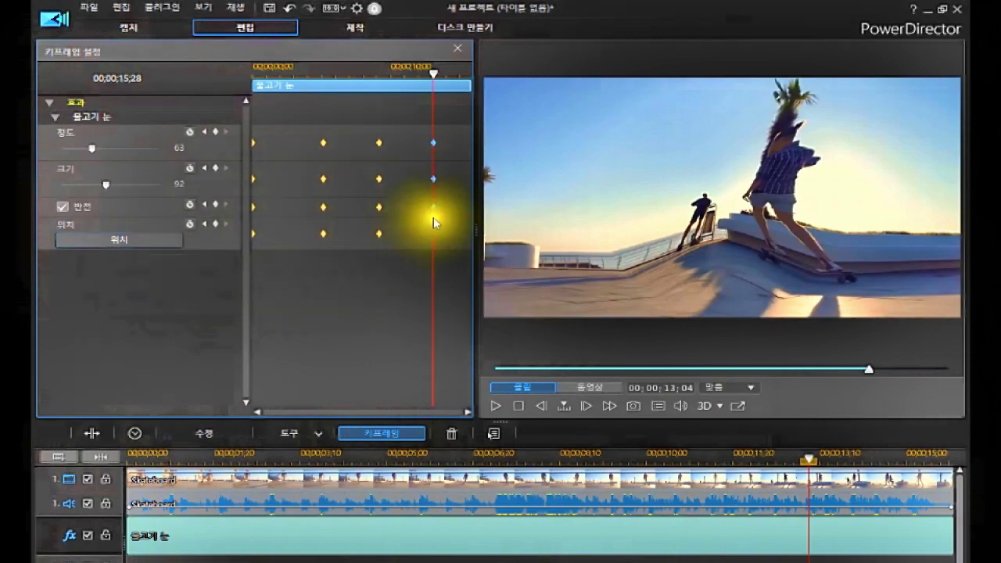
{"action": "left_click", "coordinate": [125, 240]}
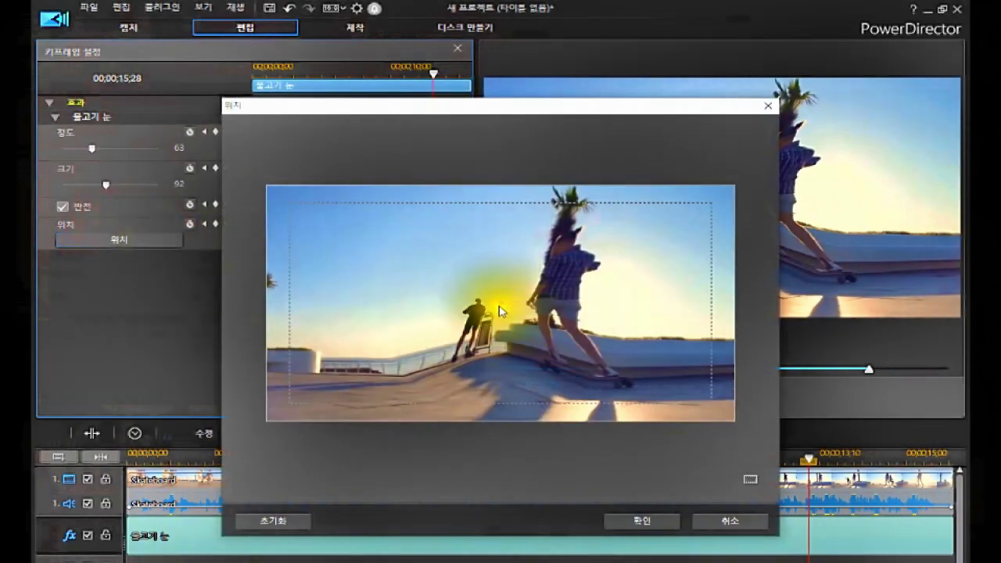
{"action": "mouse_move", "coordinate": [501, 311]}
{"action": "left_mouse_down"}
{"action": "mouse_move", "coordinate": [509, 290]}
{"action": "mouse_move", "coordinate": [552, 282]}
{"action": "left_mouse_up"}
{"action": "left_click", "coordinate": [651, 519]}
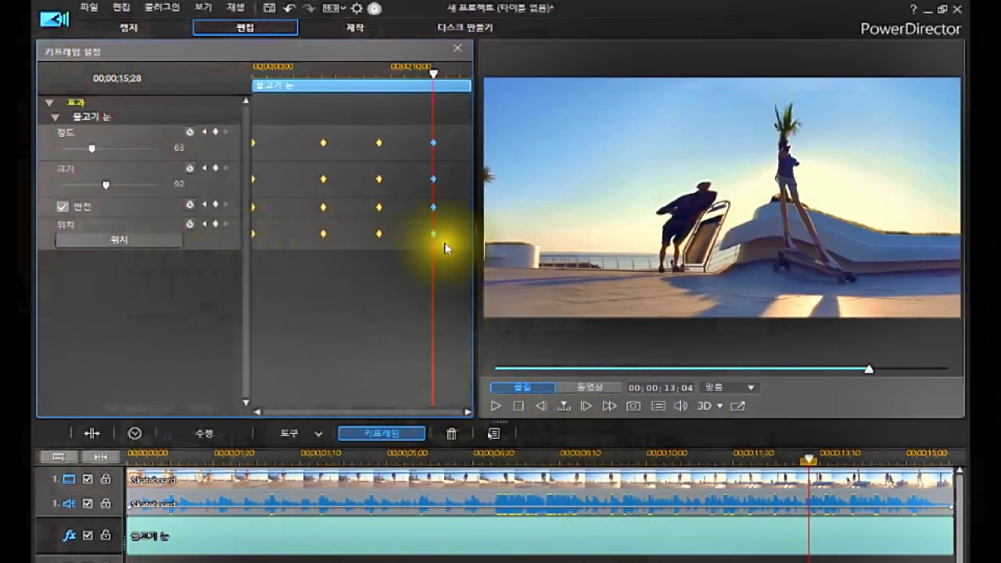
{"action": "left_click", "coordinate": [505, 405]}
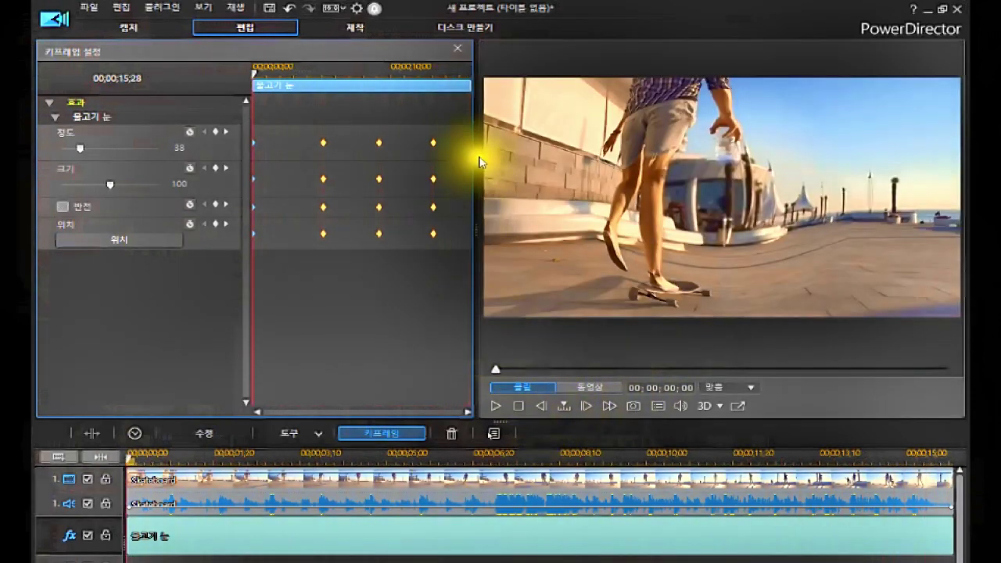
Close the keyframe settings and remove the 물고기 눈 effect from the effect track.
{"action": "left_click", "coordinate": [456, 52]}
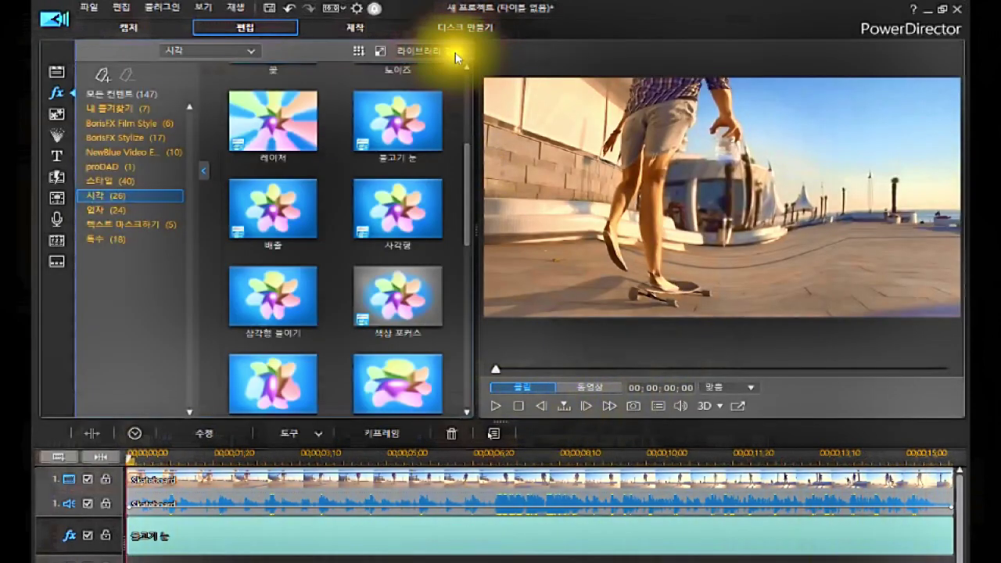
{"action": "left_click", "coordinate": [348, 529]}
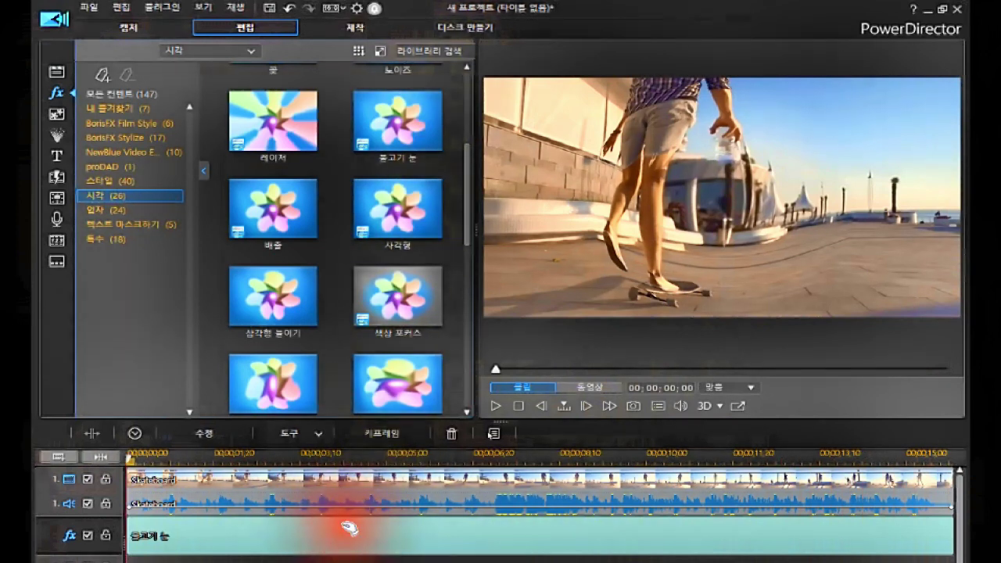
{"action": "left_click", "coordinate": [349, 529]}
{"action": "key", "text": "Delete"}
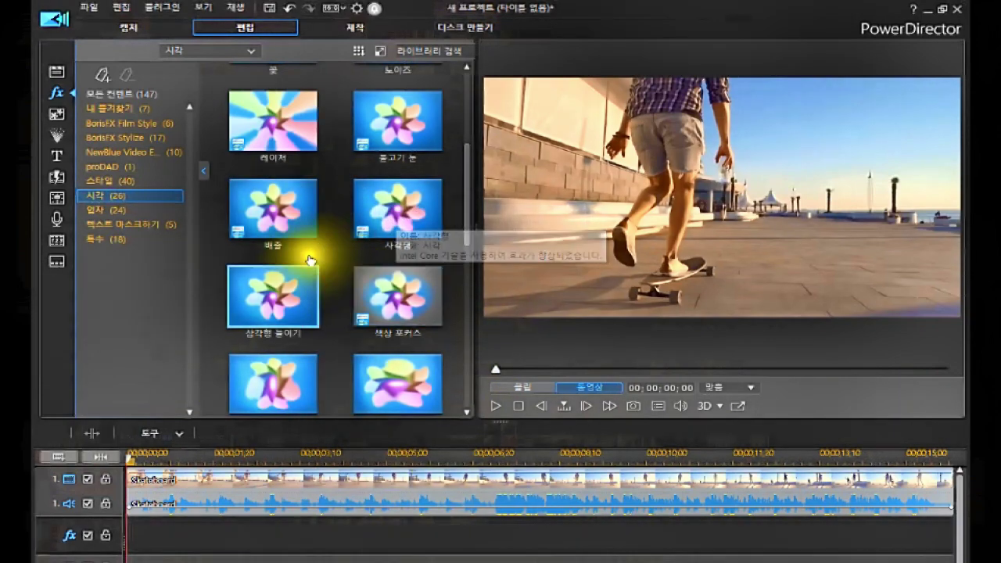
Add the 스윙 effect from the 시각 category at the start of the effect track.
{"action": "left_click_drag", "start_coordinate": [469, 212], "coordinate": [444, 384]}
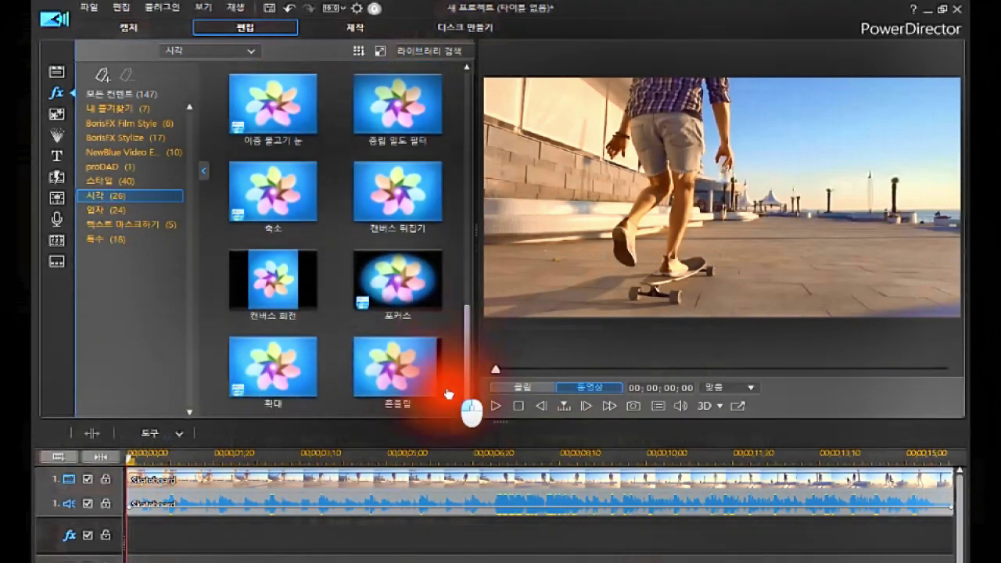
{"action": "left_click_drag", "start_coordinate": [450, 396], "coordinate": [458, 402]}
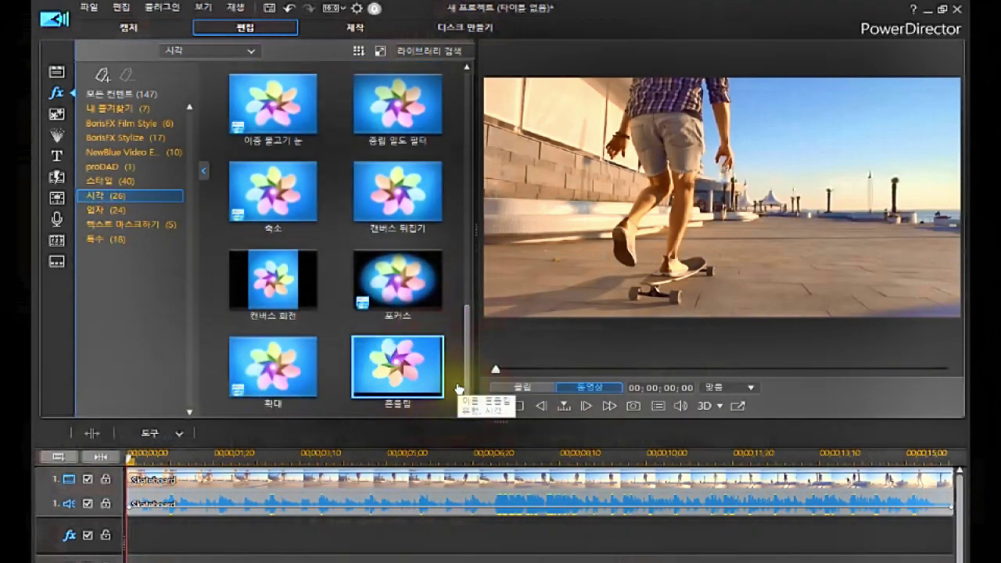
{"action": "left_click_drag", "start_coordinate": [466, 386], "coordinate": [474, 319]}
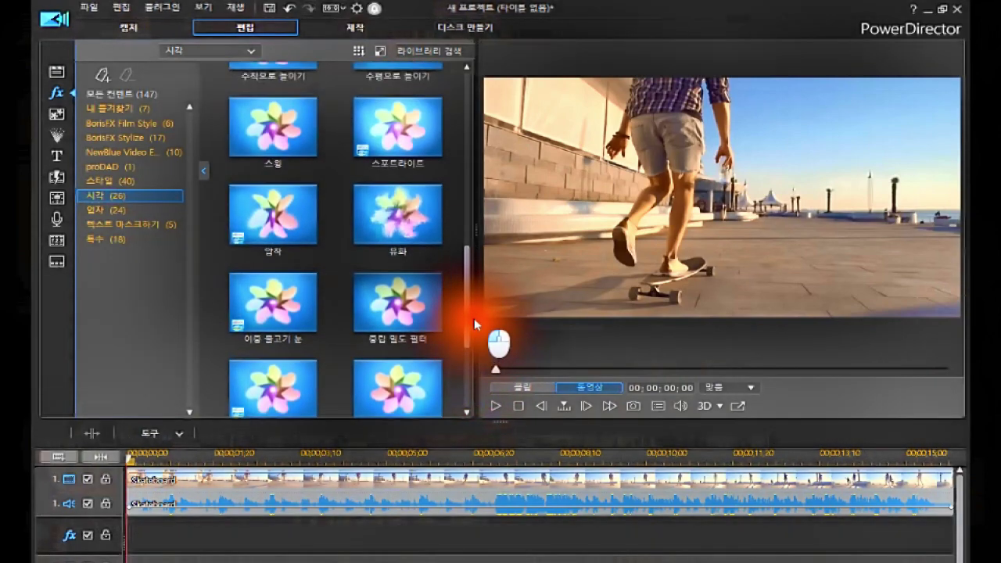
{"action": "left_click", "coordinate": [287, 130]}
{"action": "left_click_drag", "start_coordinate": [288, 131], "coordinate": [122, 540]}
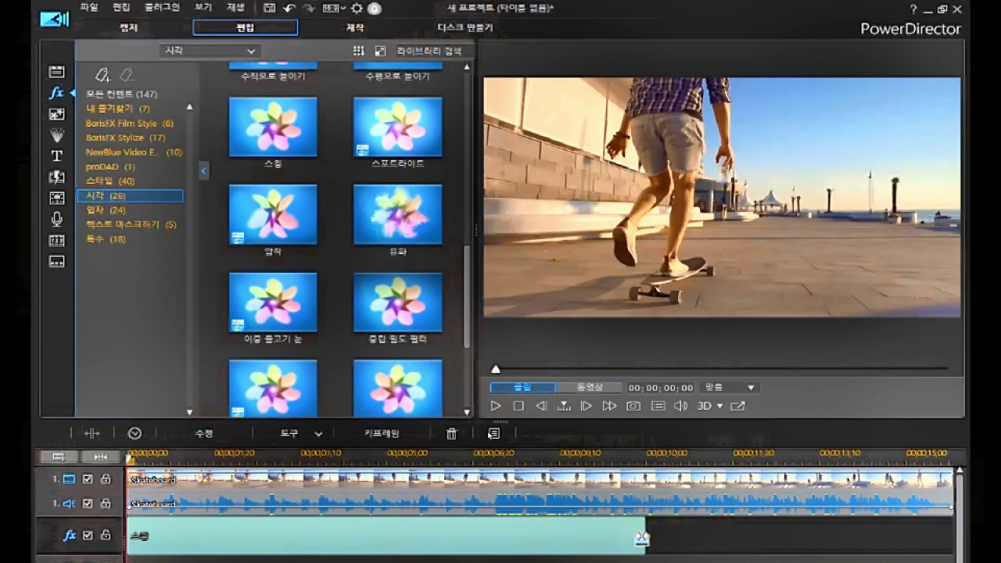
Extend the 스윙 effect to the end of the Skateboard clip at 00;00;15;28 and return the playhead to the start.
{"action": "key", "text": "End"}
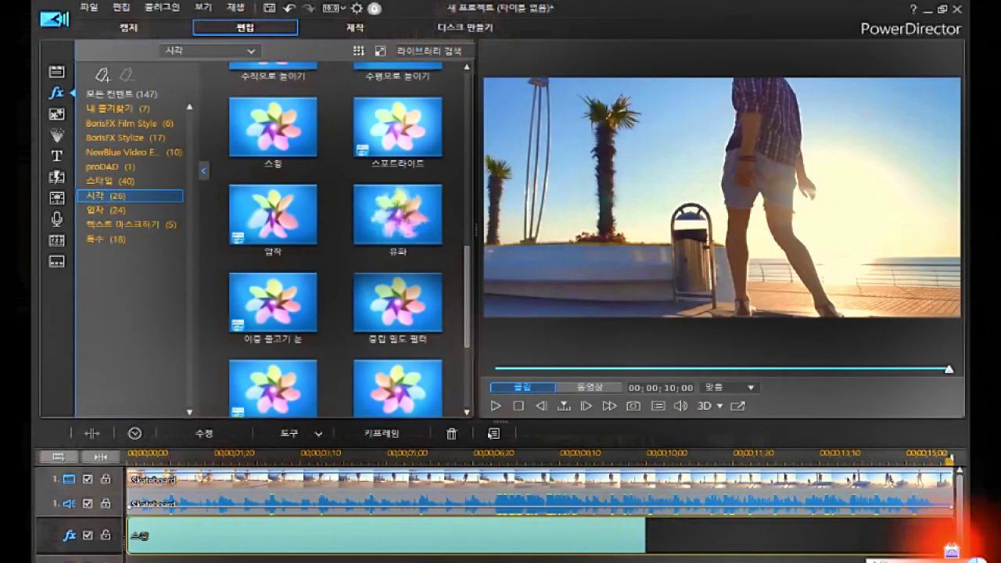
{"action": "left_click_drag", "start_coordinate": [951, 550], "coordinate": [956, 548]}
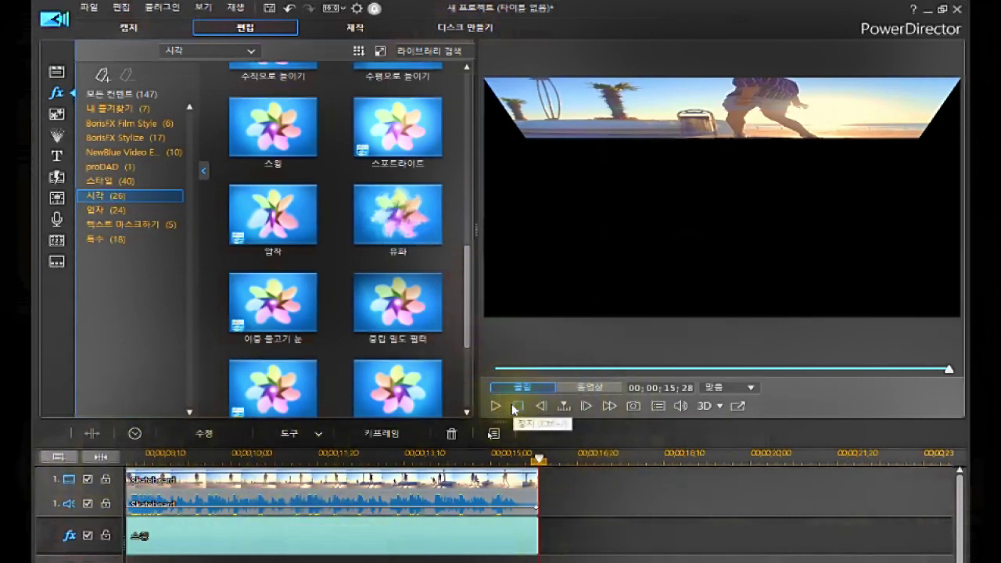
{"action": "left_click", "coordinate": [518, 408]}
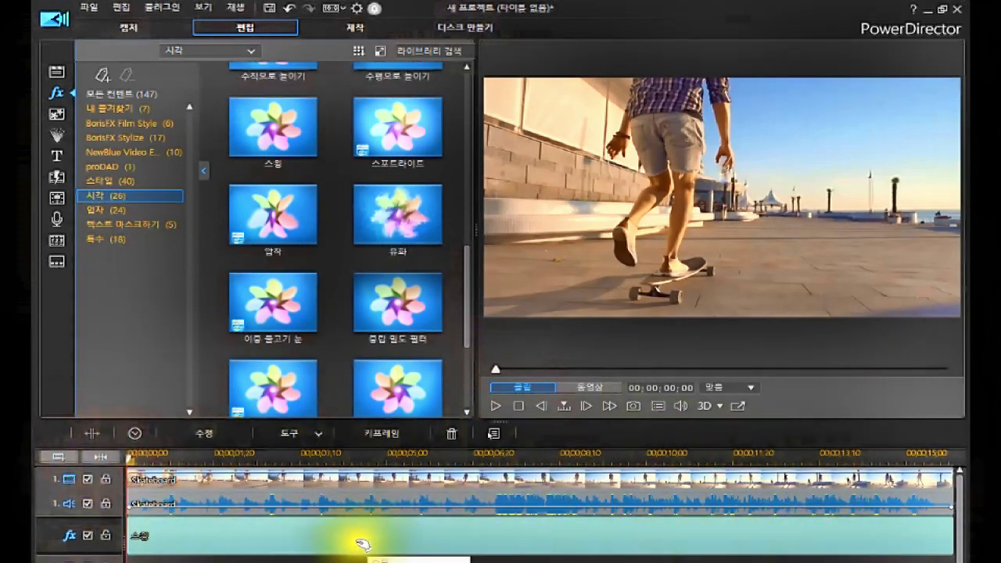
{"action": "left_click", "coordinate": [321, 538]}
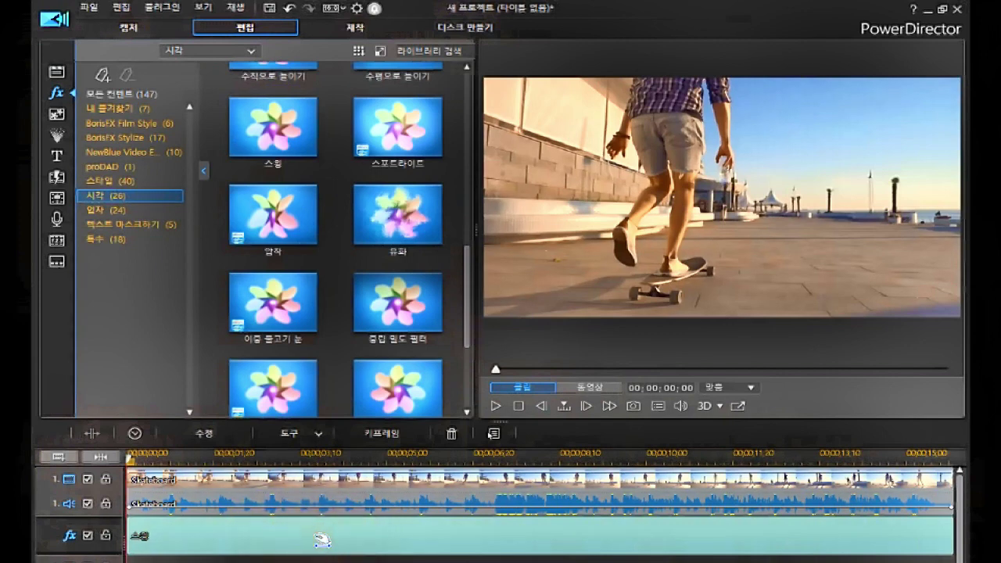
{"action": "right_click", "coordinate": [321, 538]}
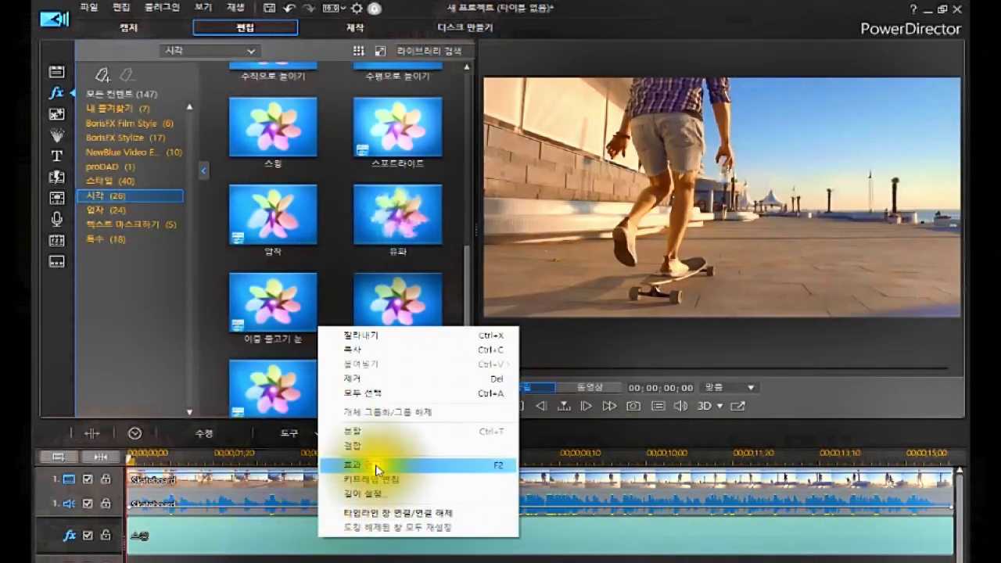
{"action": "left_click", "coordinate": [287, 529]}
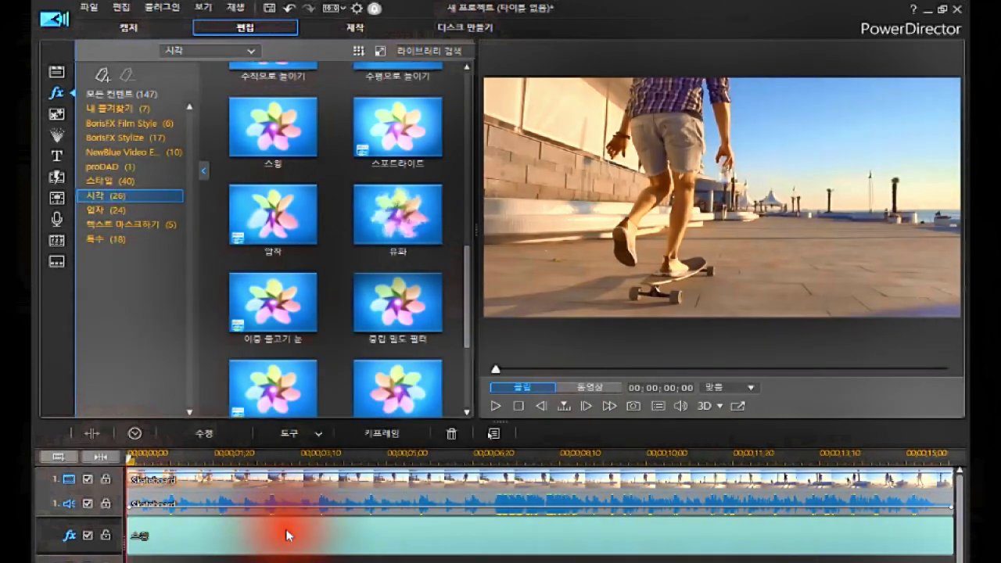
{"action": "left_click", "coordinate": [494, 434]}
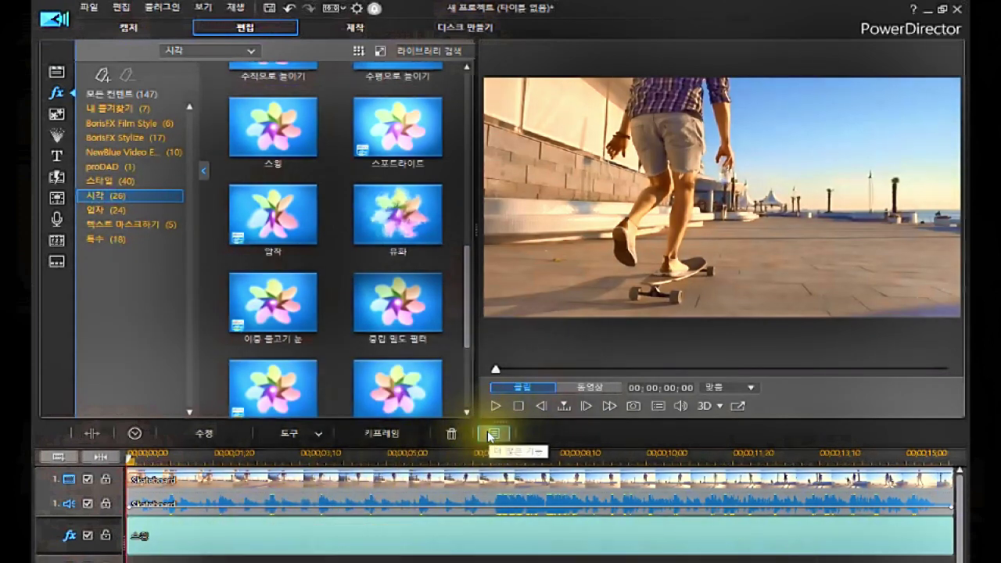
{"action": "left_click", "coordinate": [491, 434]}
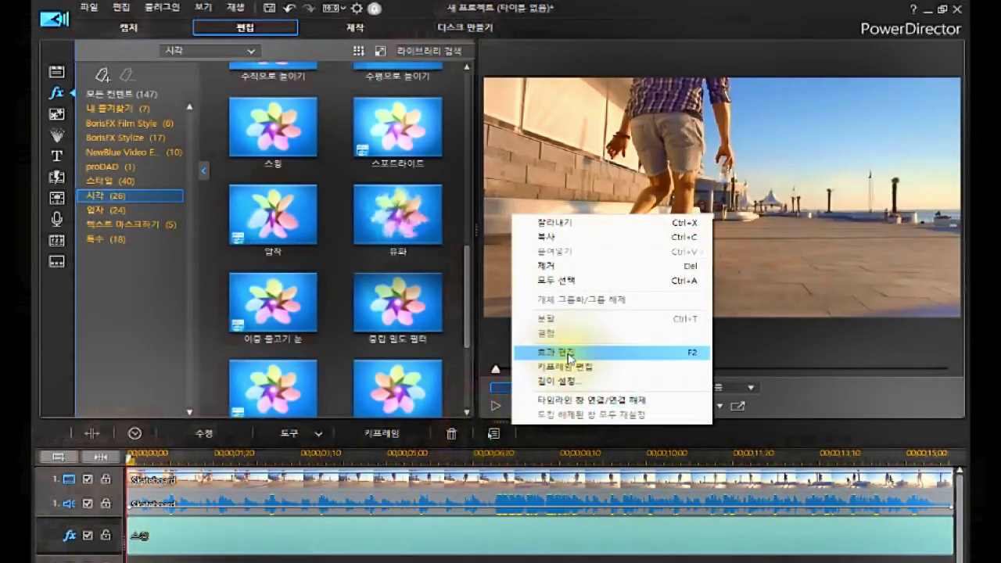
Open the 스윙 effect's settings and set 촬영각도 to 128, accepting the reset of its keyframes.
{"action": "left_click", "coordinate": [332, 535]}
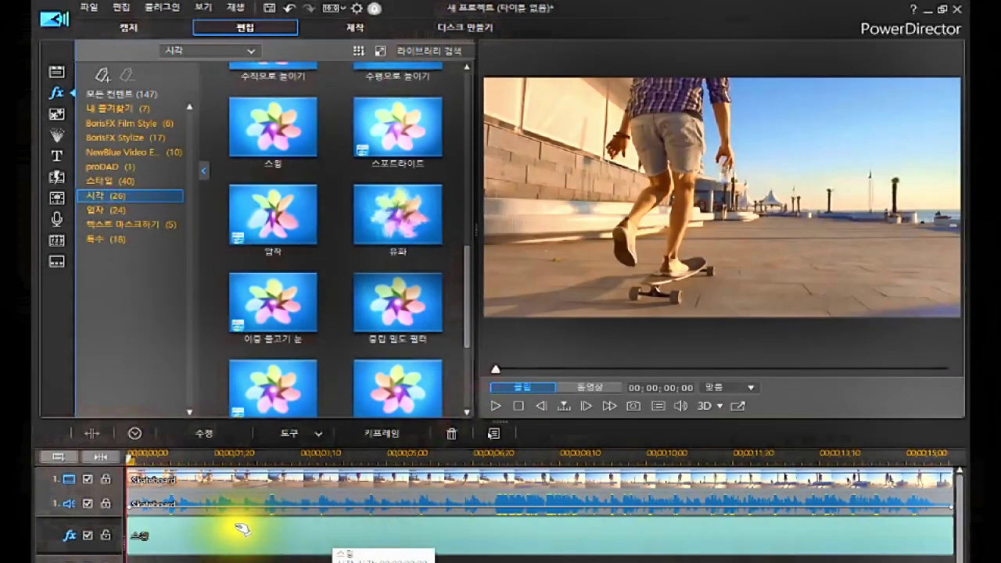
{"action": "left_click", "coordinate": [205, 435]}
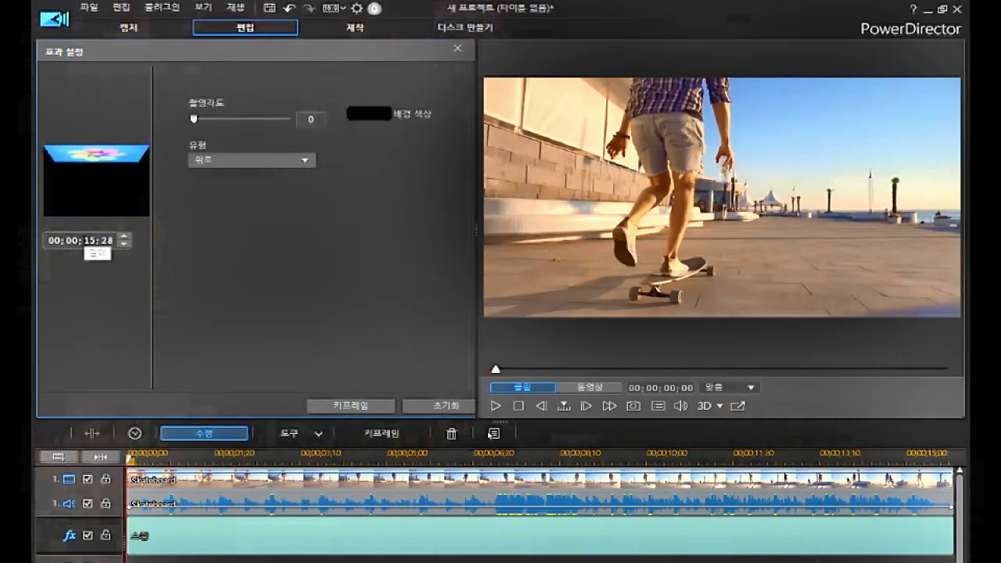
{"action": "left_click", "coordinate": [122, 239]}
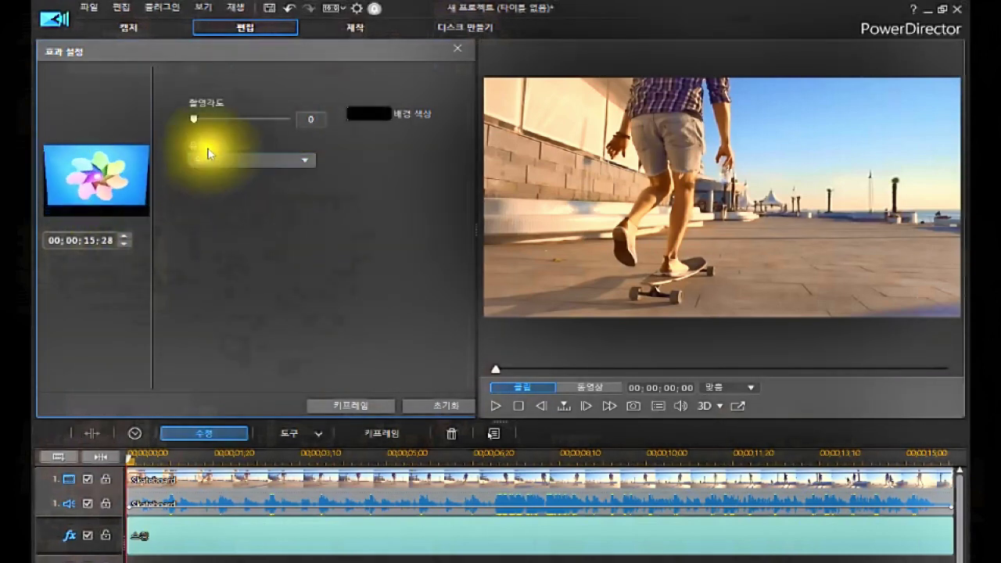
{"action": "left_click", "coordinate": [194, 120]}
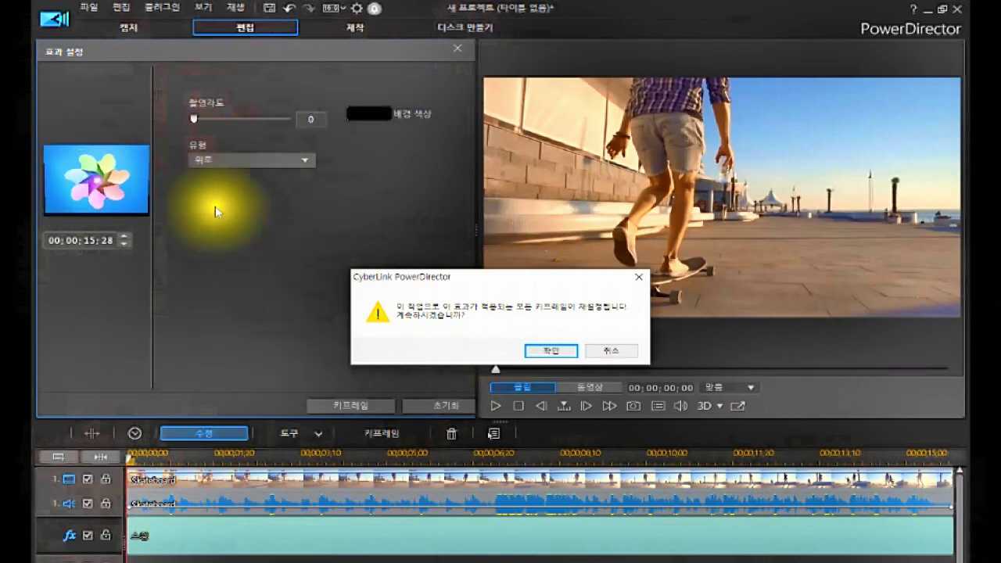
{"action": "left_click", "coordinate": [547, 354]}
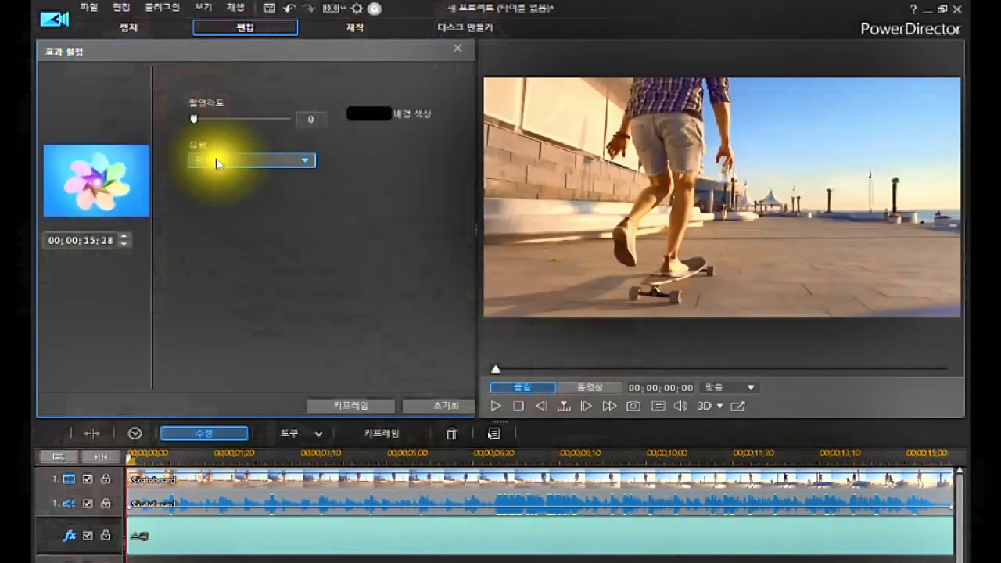
{"action": "left_click_drag", "start_coordinate": [194, 123], "coordinate": [256, 154]}
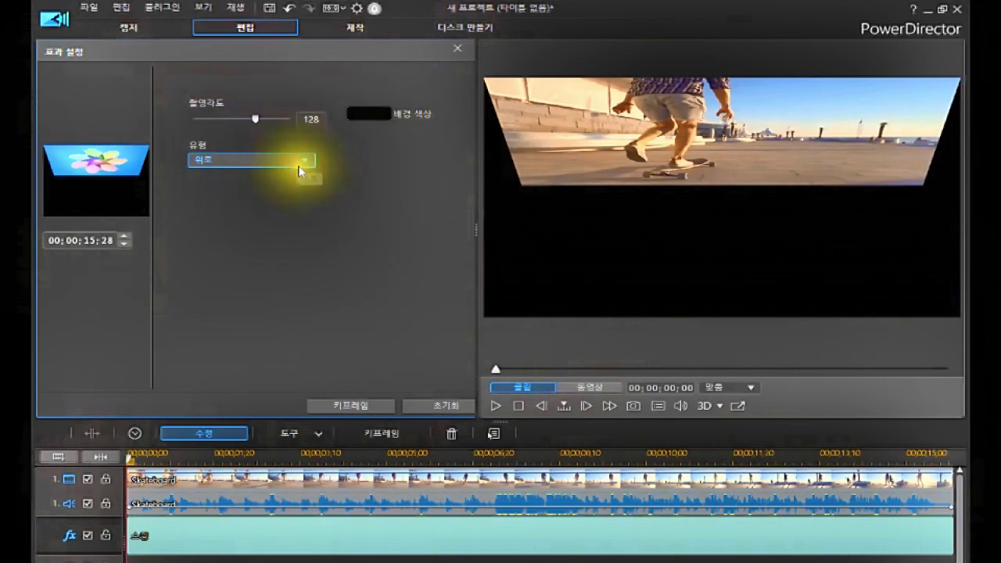
Change the 스윙 effect's 유형 to 아래로.
{"action": "left_click", "coordinate": [190, 157]}
{"action": "left_click", "coordinate": [257, 179]}
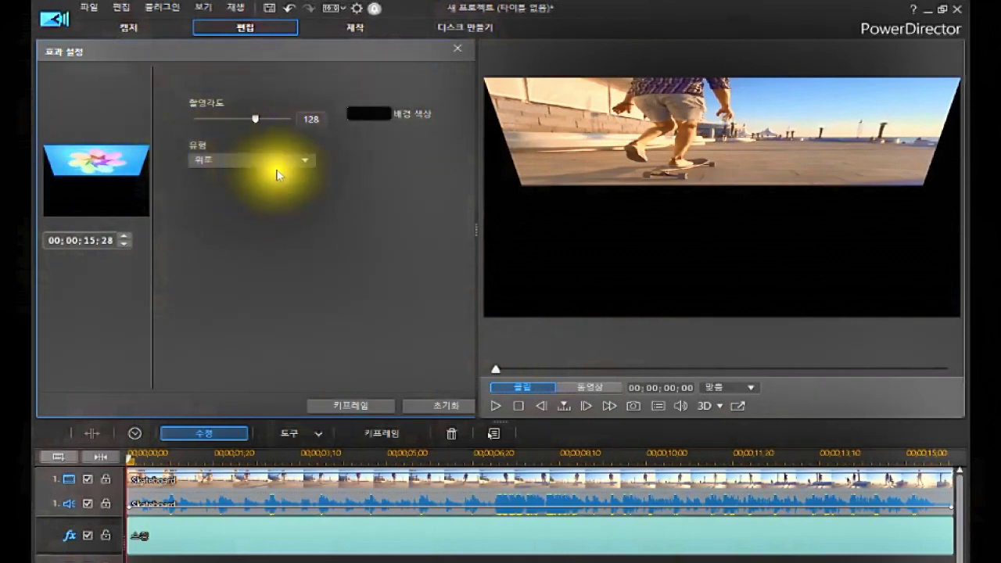
{"action": "left_click", "coordinate": [303, 159]}
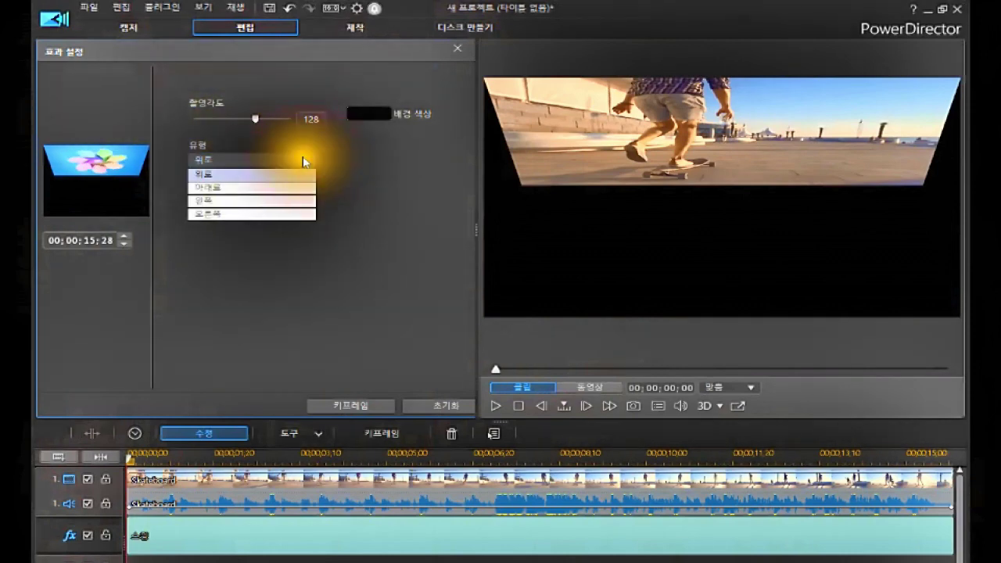
{"action": "left_click", "coordinate": [269, 183]}
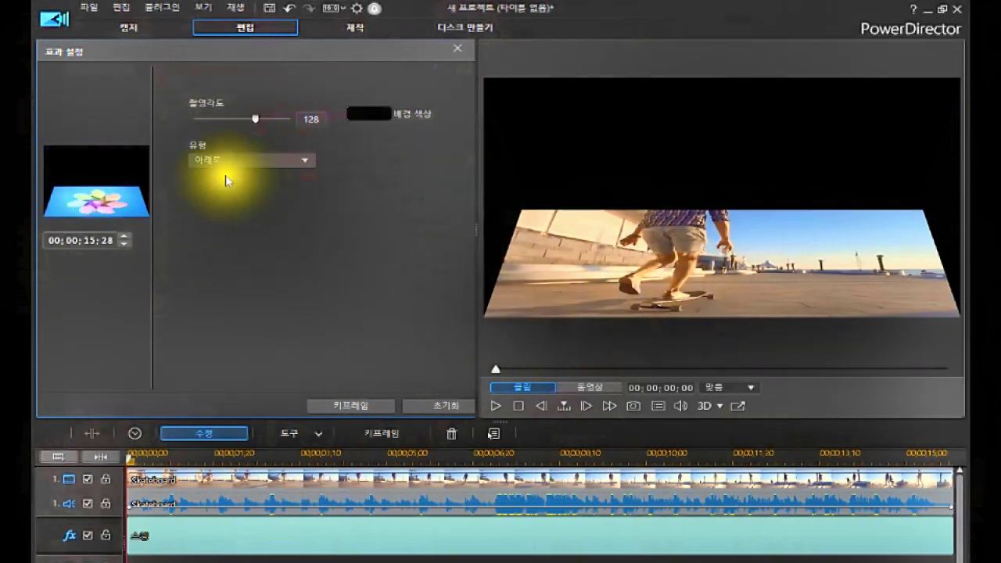
Change the 스윙 effect's 유형 to 왼쪽 and set 촬영각도 to 63.
{"action": "left_click_drag", "start_coordinate": [253, 121], "coordinate": [180, 143]}
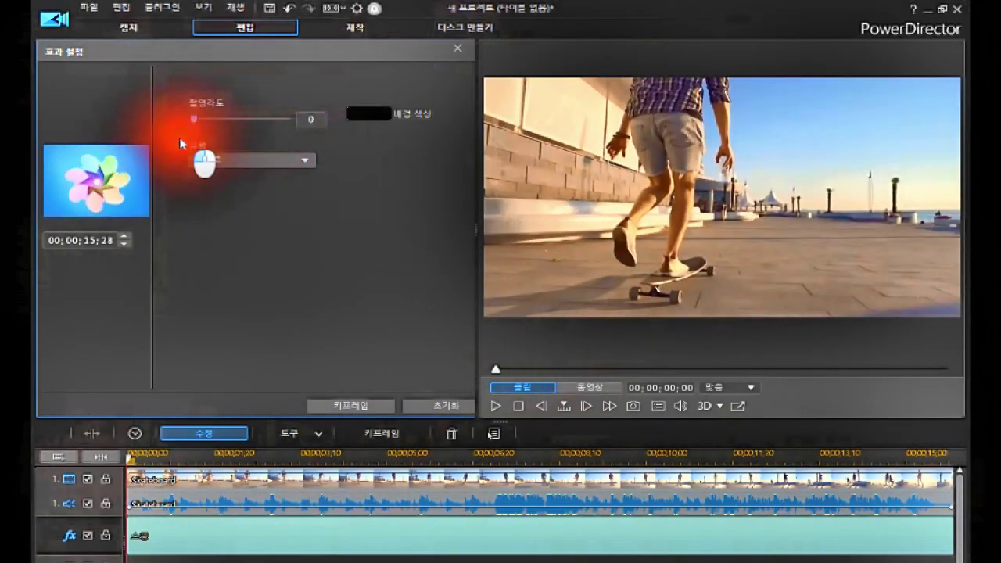
{"action": "left_click_drag", "start_coordinate": [180, 143], "coordinate": [175, 181]}
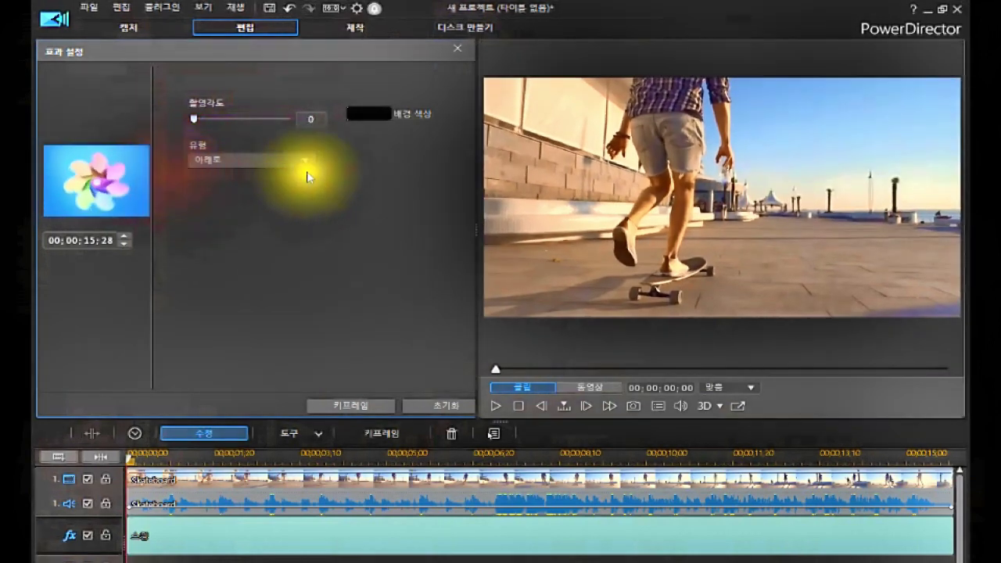
{"action": "left_click", "coordinate": [305, 162]}
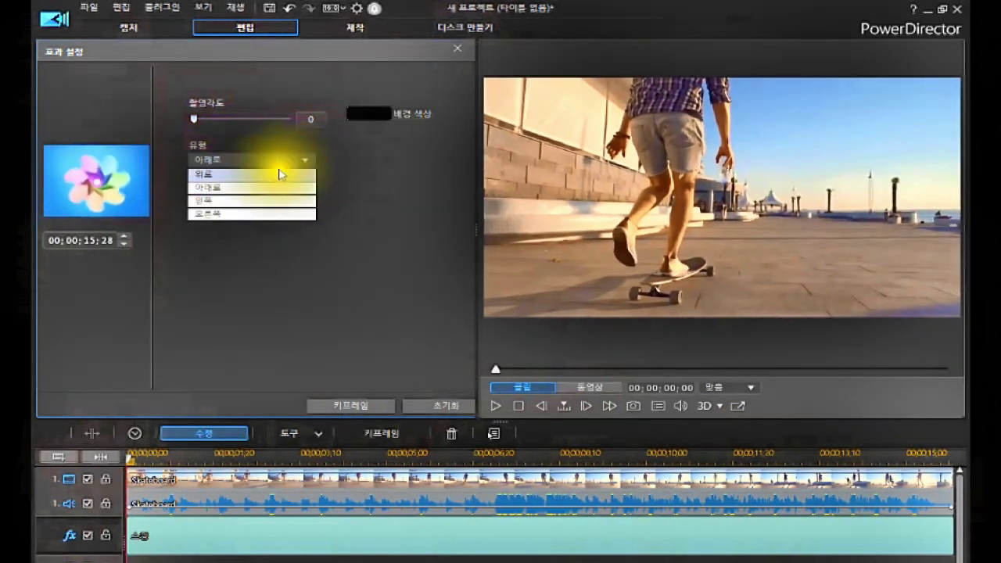
{"action": "left_click", "coordinate": [248, 202]}
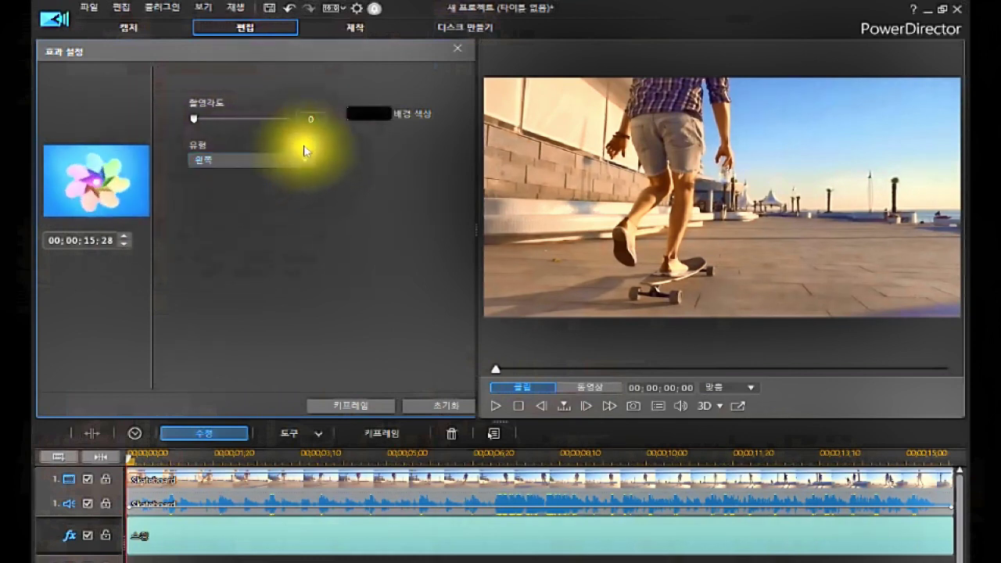
{"action": "left_click_drag", "start_coordinate": [190, 123], "coordinate": [221, 156]}
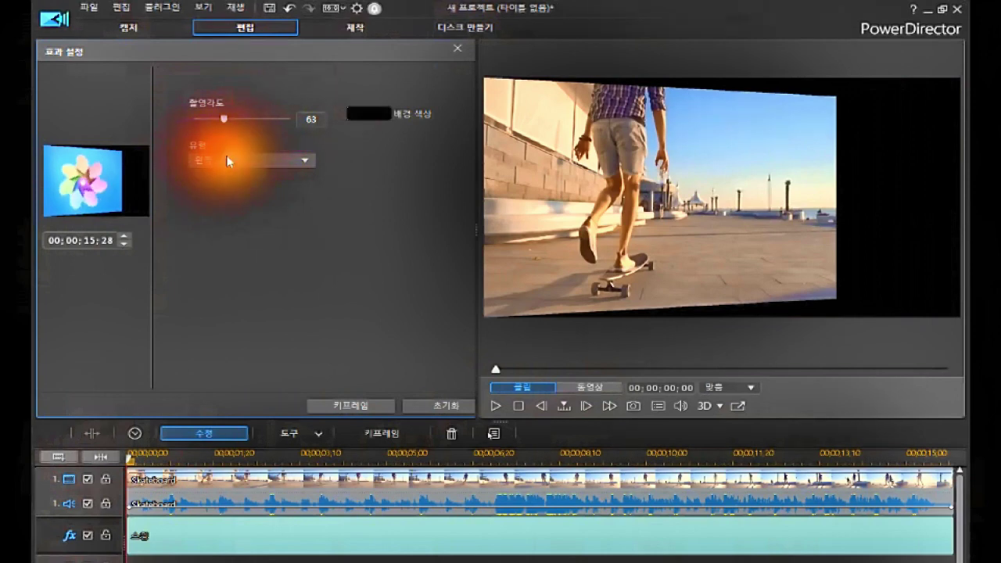
Switch the 스윙 effect's 유형 to 오른쪽 and lower 촬영각도 to 0.
{"action": "left_click", "coordinate": [307, 163]}
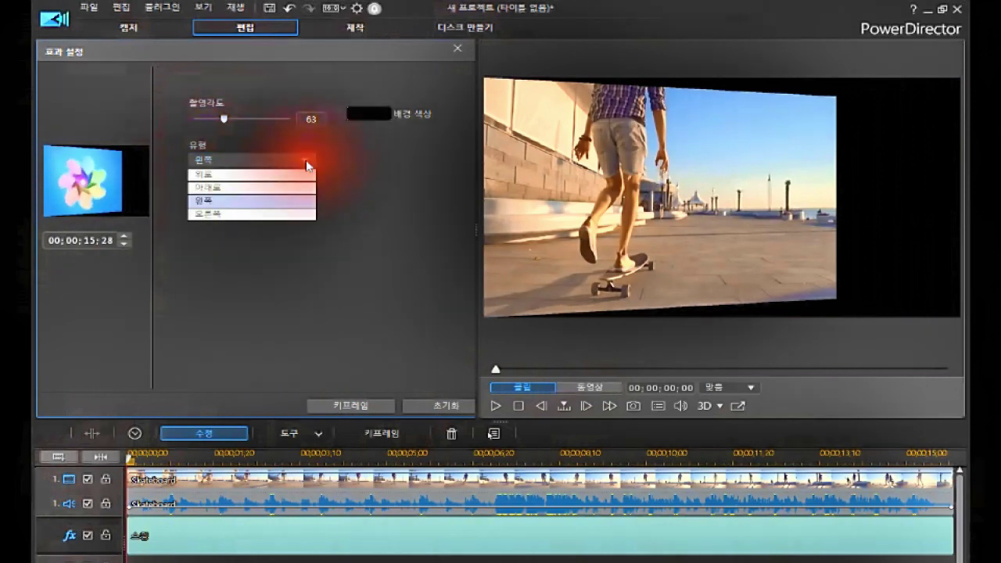
{"action": "left_click", "coordinate": [237, 213]}
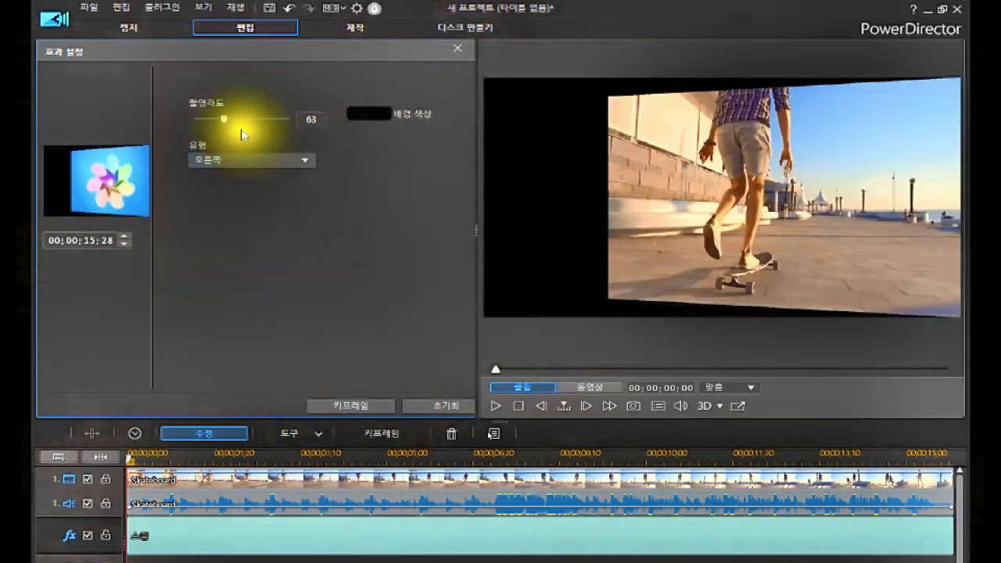
{"action": "left_click_drag", "start_coordinate": [224, 127], "coordinate": [187, 138]}
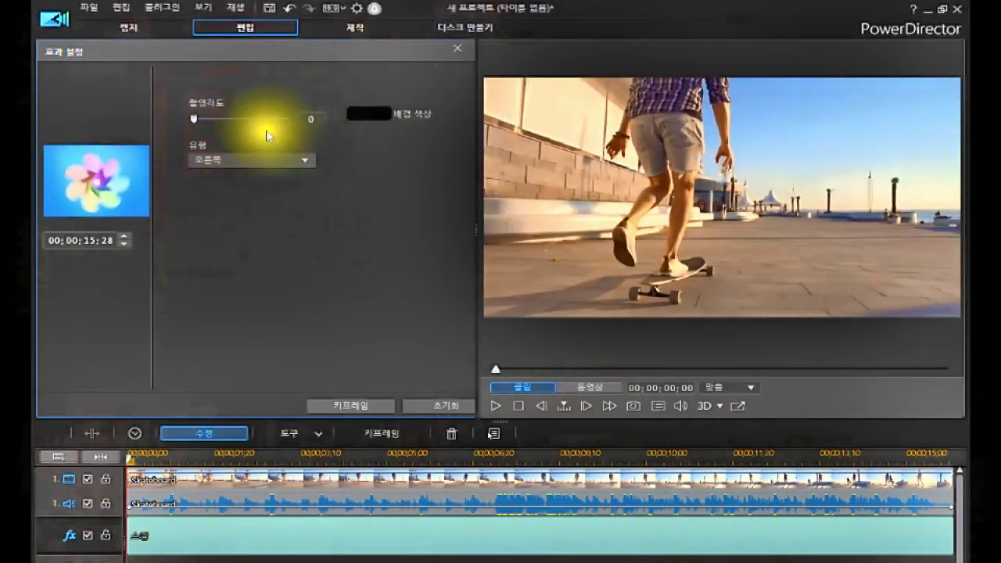
{"action": "left_click_drag", "start_coordinate": [200, 123], "coordinate": [177, 126]}
Reset the 스윙 effect's settings and set 배경 색상 to purple (128, 0, 255), accepting the reset of its keyframes.
{"action": "left_click", "coordinate": [440, 406]}
{"action": "left_click", "coordinate": [368, 116]}
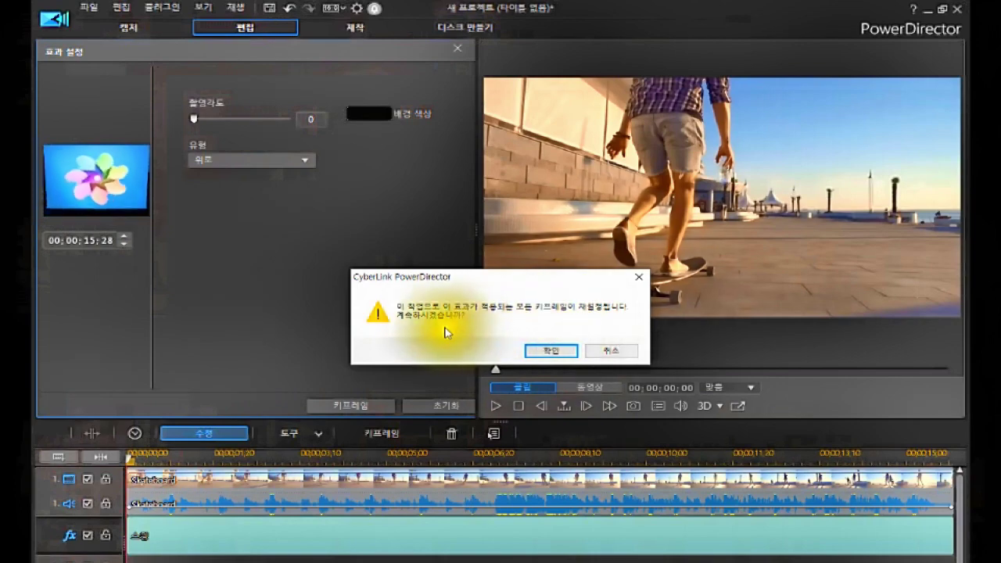
{"action": "left_click", "coordinate": [551, 350]}
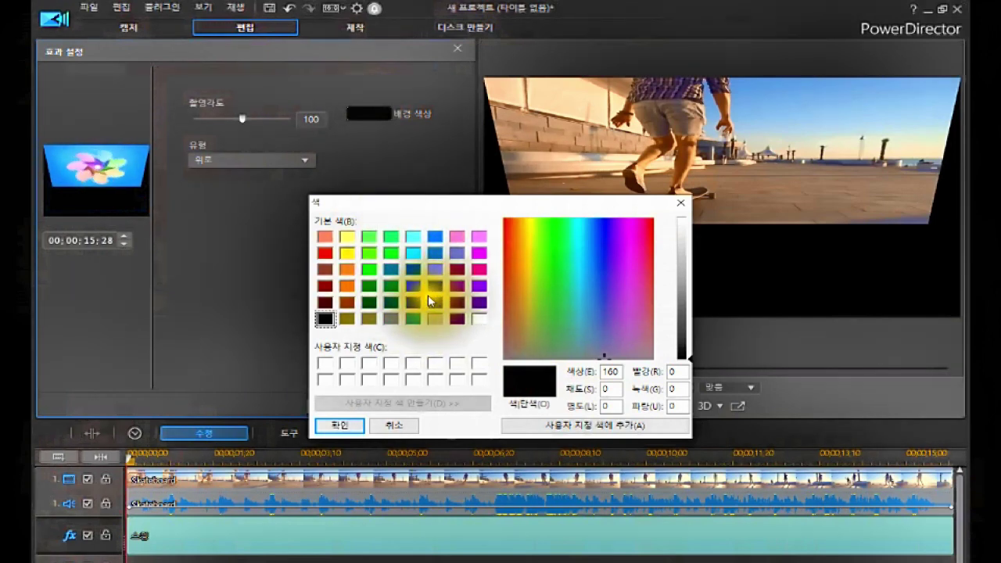
{"action": "left_click", "coordinate": [480, 287]}
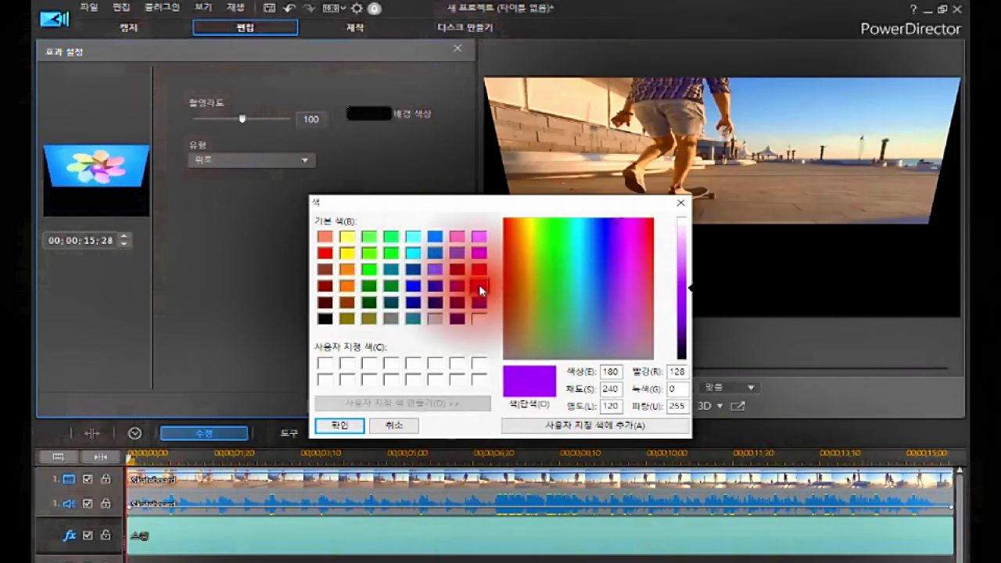
{"action": "left_click", "coordinate": [348, 426]}
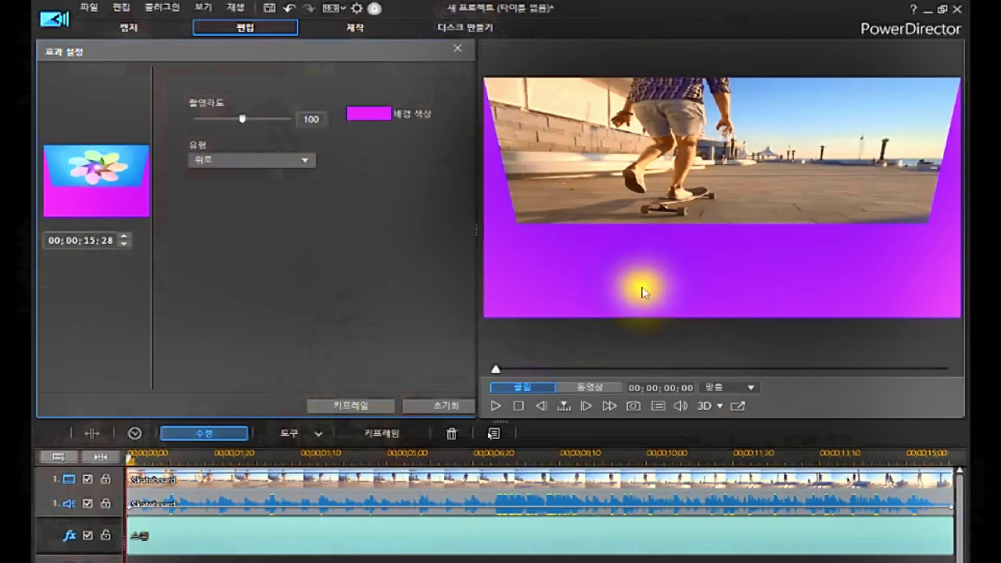
Reset the 스윙 effect to its default settings and open its keyframe settings.
{"action": "left_click", "coordinate": [455, 408]}
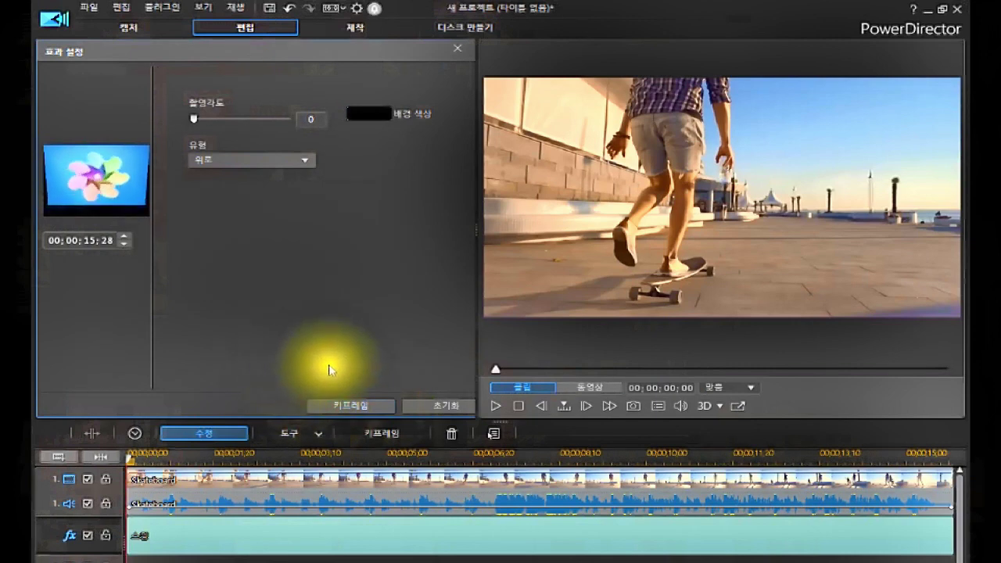
{"action": "left_click", "coordinate": [353, 407]}
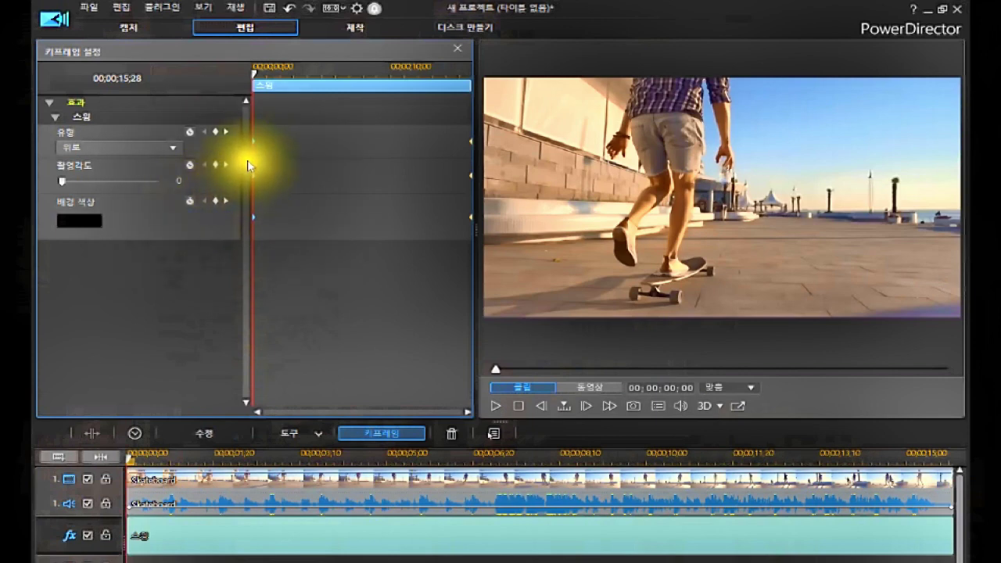
Add 스윙 keyframes at 00;00;04;28 with 유형 set to 오른쪽 and 촬영각도 set to 108.
{"action": "left_click", "coordinate": [253, 76]}
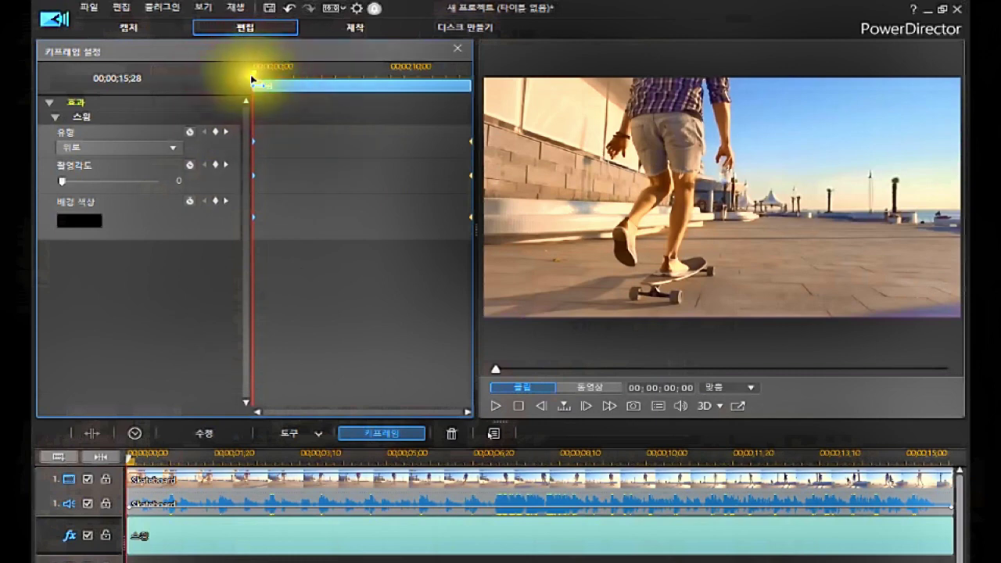
{"action": "left_click", "coordinate": [319, 75]}
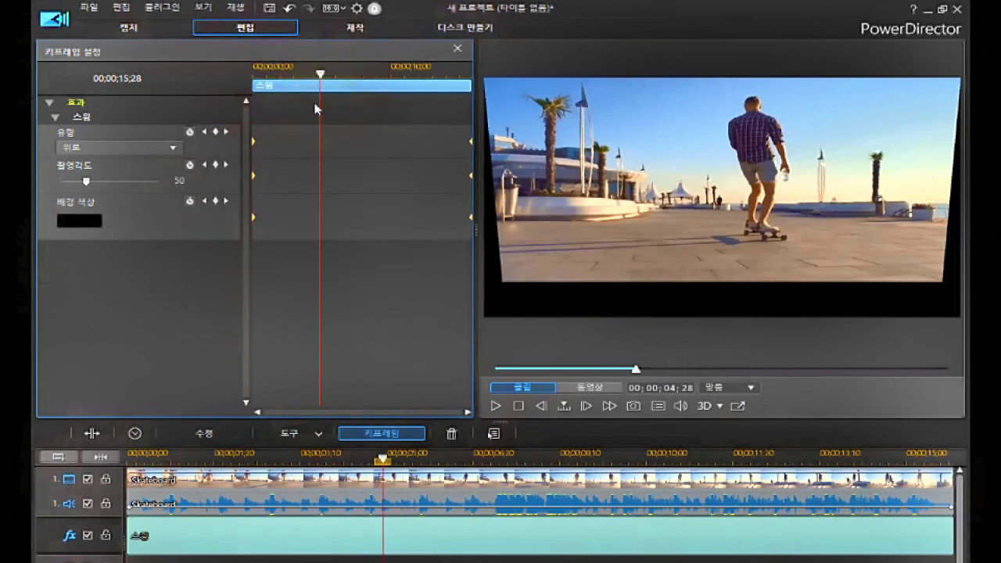
{"action": "left_click", "coordinate": [172, 151]}
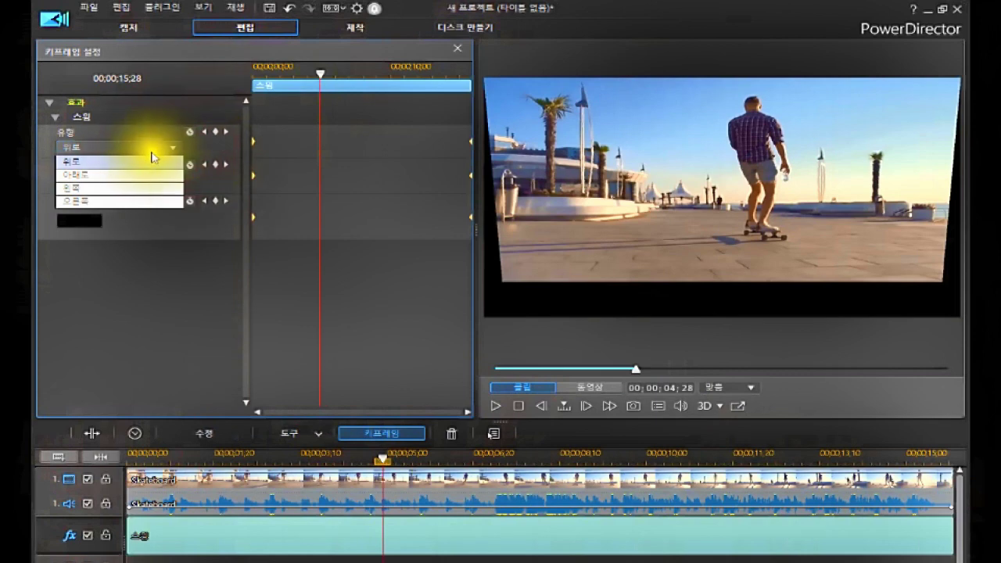
{"action": "left_click", "coordinate": [99, 201]}
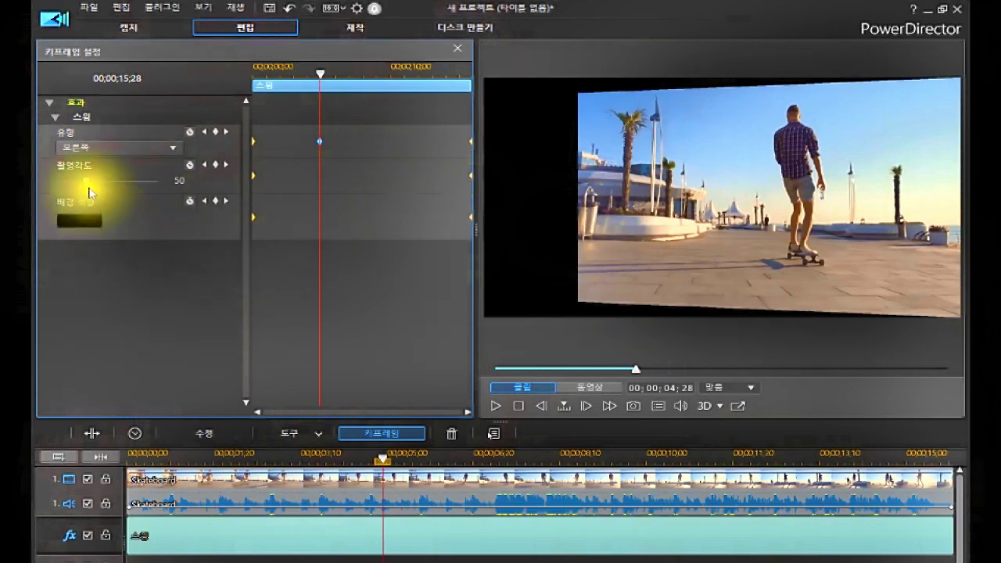
{"action": "left_click_drag", "start_coordinate": [86, 185], "coordinate": [113, 211]}
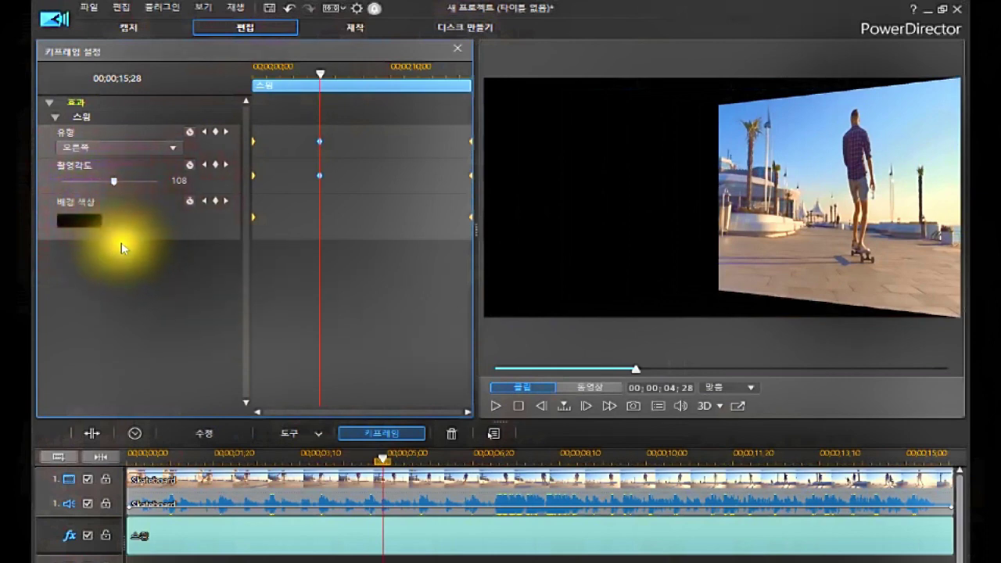
Keyframe the 스윙 effect's 배경 색상 as purple (128, 0, 255) at 00;00;04;28.
{"action": "left_click", "coordinate": [80, 219]}
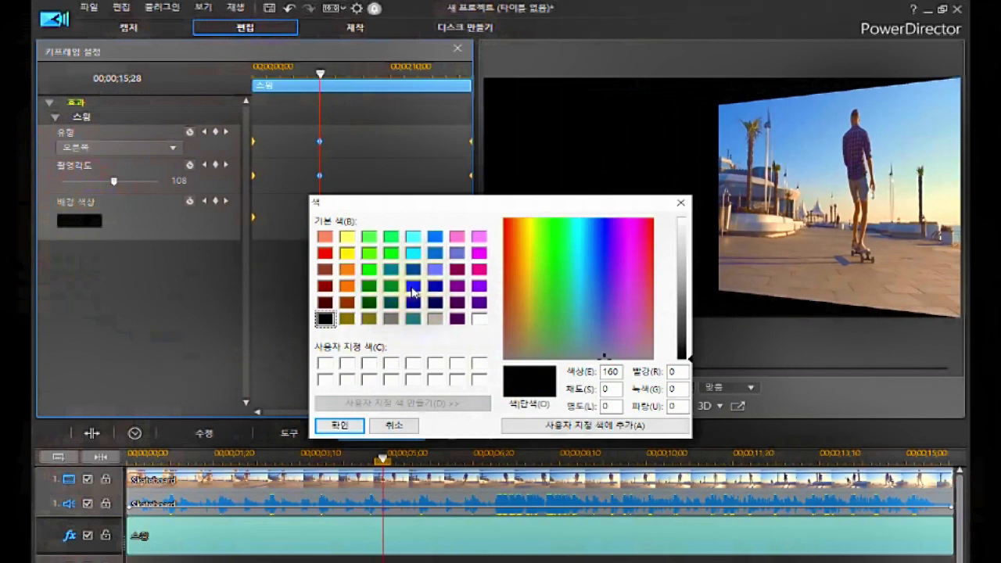
{"action": "left_click", "coordinate": [479, 287]}
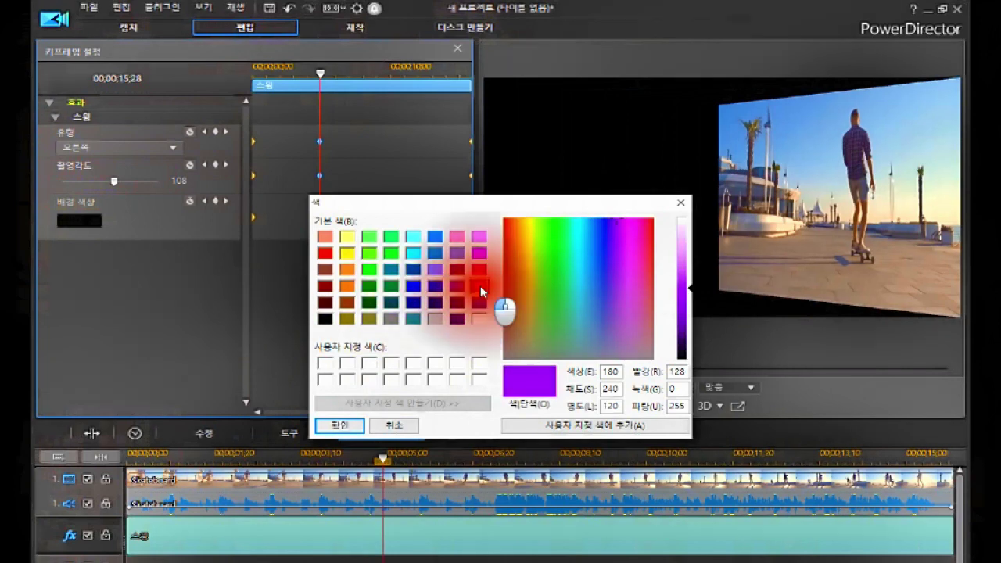
{"action": "left_click", "coordinate": [348, 426]}
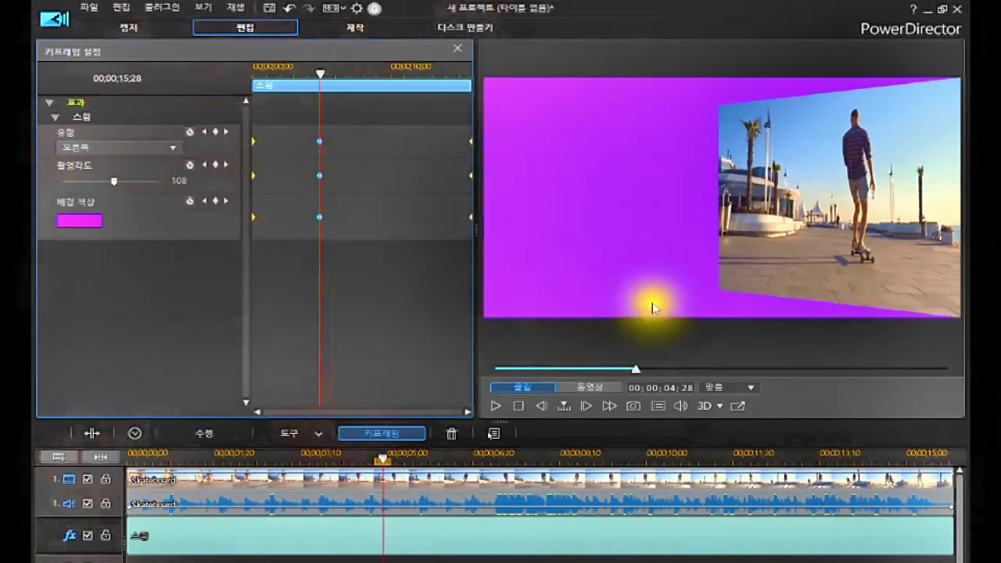
Move the playhead to 00;00;09;14, between the second and the final 스윙 keyframes.
{"action": "left_click", "coordinate": [320, 217]}
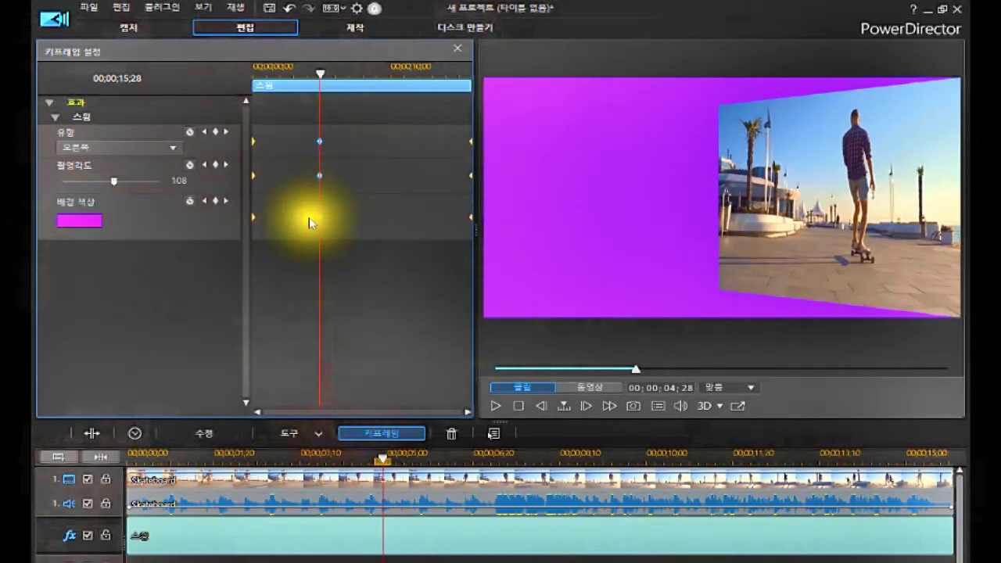
{"action": "left_click_drag", "start_coordinate": [311, 168], "coordinate": [350, 238]}
{"action": "mouse_move", "coordinate": [383, 190]}
{"action": "left_mouse_down"}
{"action": "mouse_move", "coordinate": [363, 105]}
{"action": "mouse_move", "coordinate": [320, 73]}
{"action": "mouse_move", "coordinate": [365, 101]}
{"action": "mouse_move", "coordinate": [372, 130]}
{"action": "mouse_move", "coordinate": [352, 131]}
{"action": "mouse_move", "coordinate": [453, 147]}
{"action": "mouse_move", "coordinate": [380, 178]}
{"action": "left_mouse_up"}
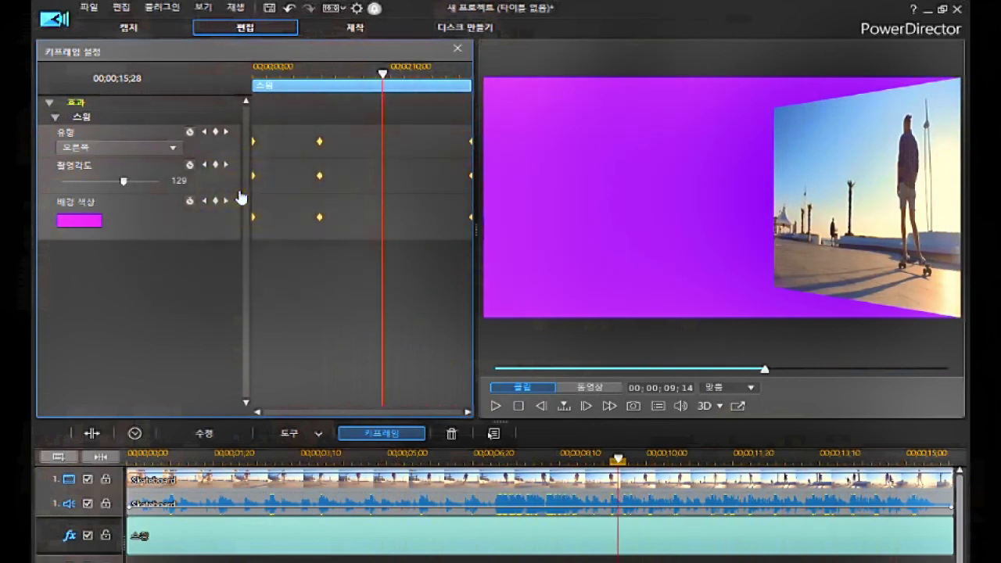
{"action": "right_click", "coordinate": [379, 142]}
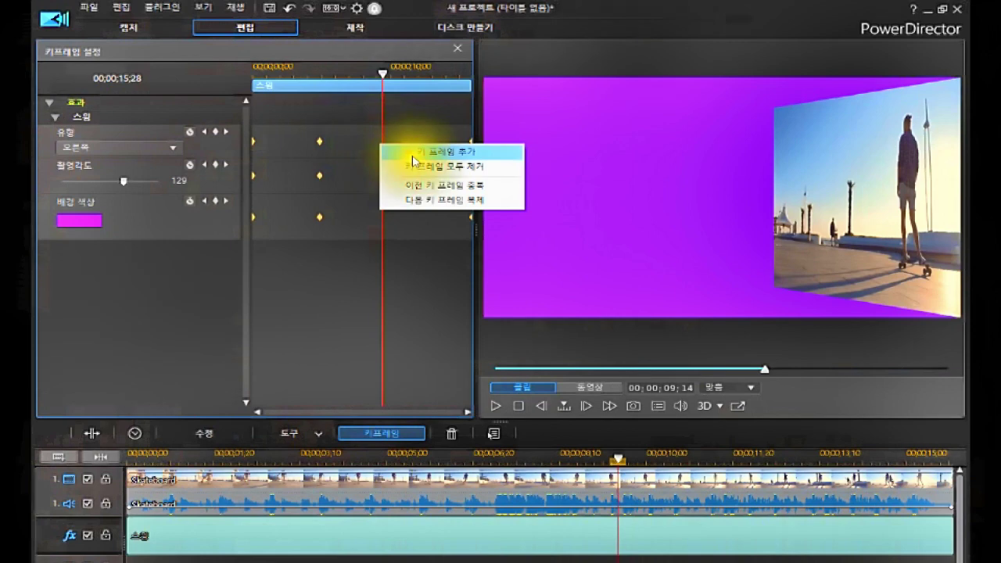
{"action": "left_click", "coordinate": [415, 201]}
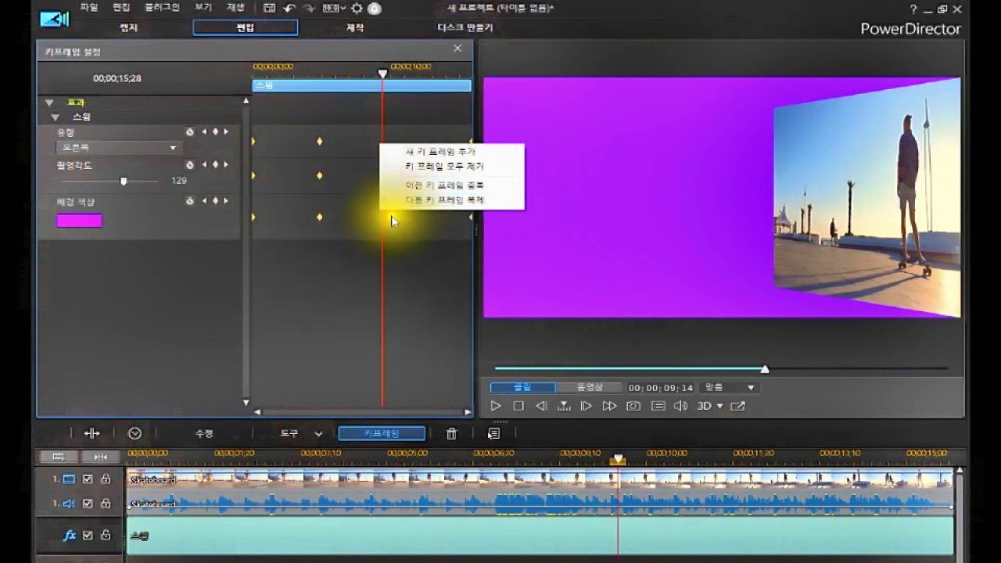
{"action": "left_click", "coordinate": [367, 238]}
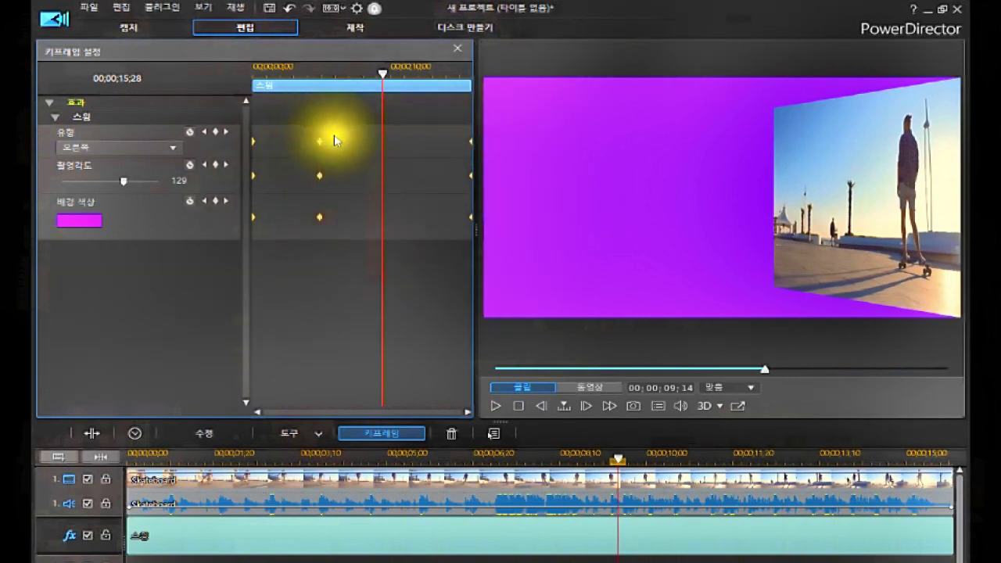
Duplicate the previous keyframe of 유형, 촬영각도 and 배경 색상 at 00;00;09;14.
{"action": "right_click", "coordinate": [379, 142]}
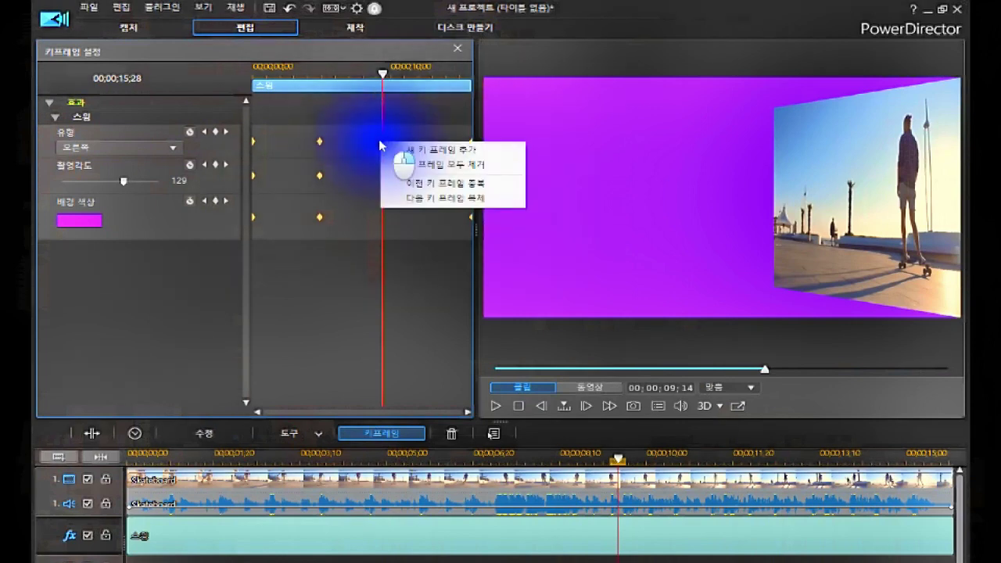
{"action": "left_click", "coordinate": [409, 183]}
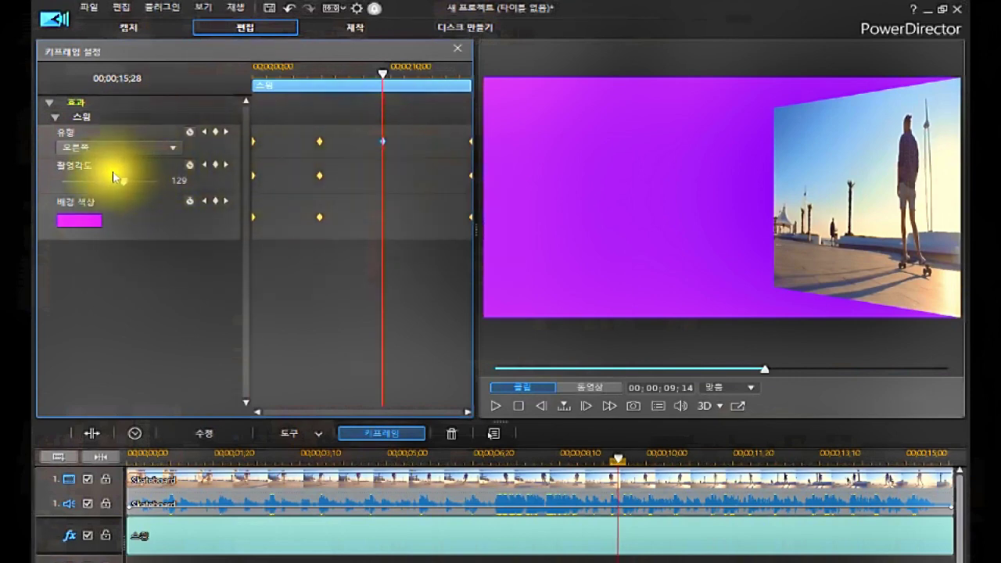
{"action": "left_click", "coordinate": [380, 177]}
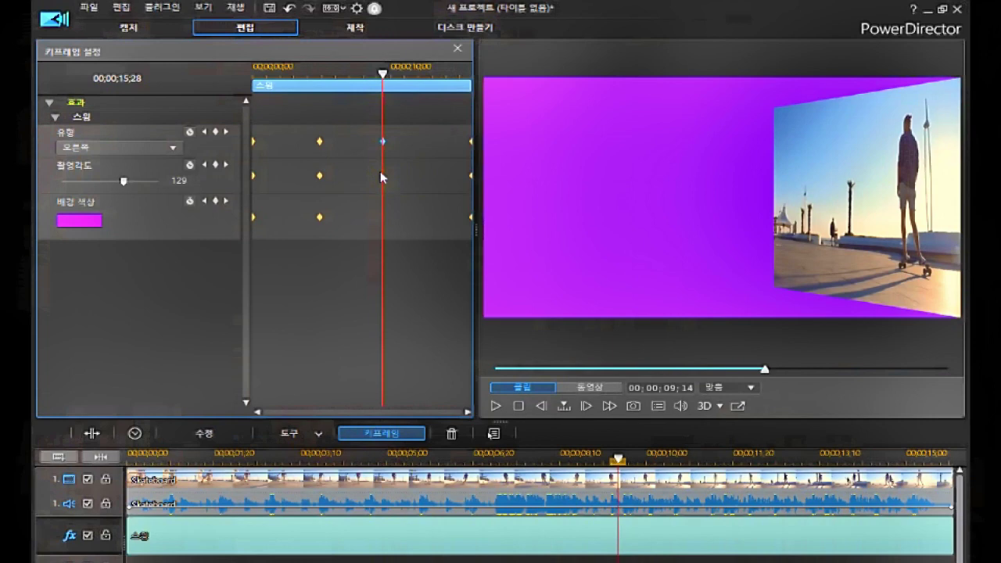
{"action": "right_click", "coordinate": [381, 177]}
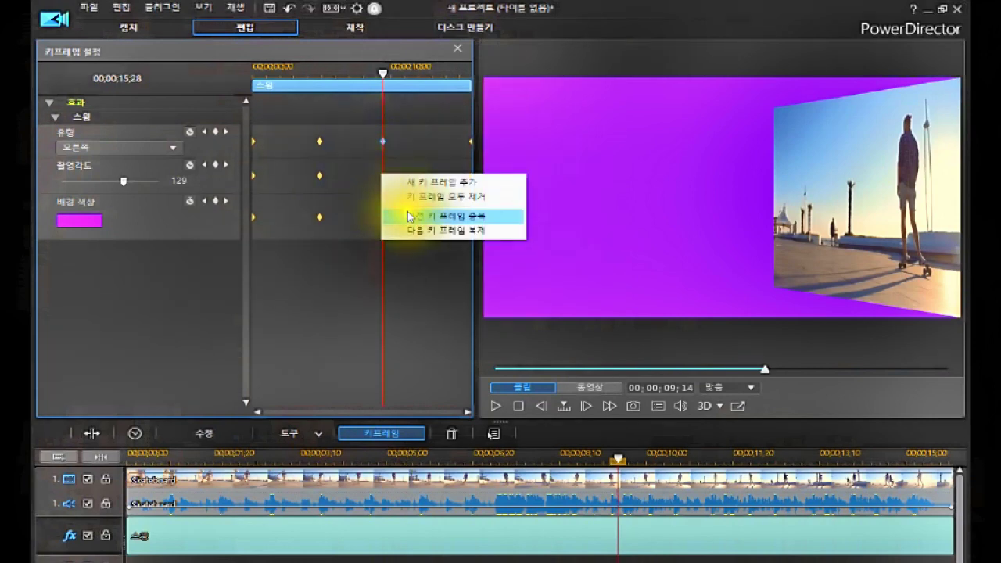
{"action": "left_click", "coordinate": [446, 216]}
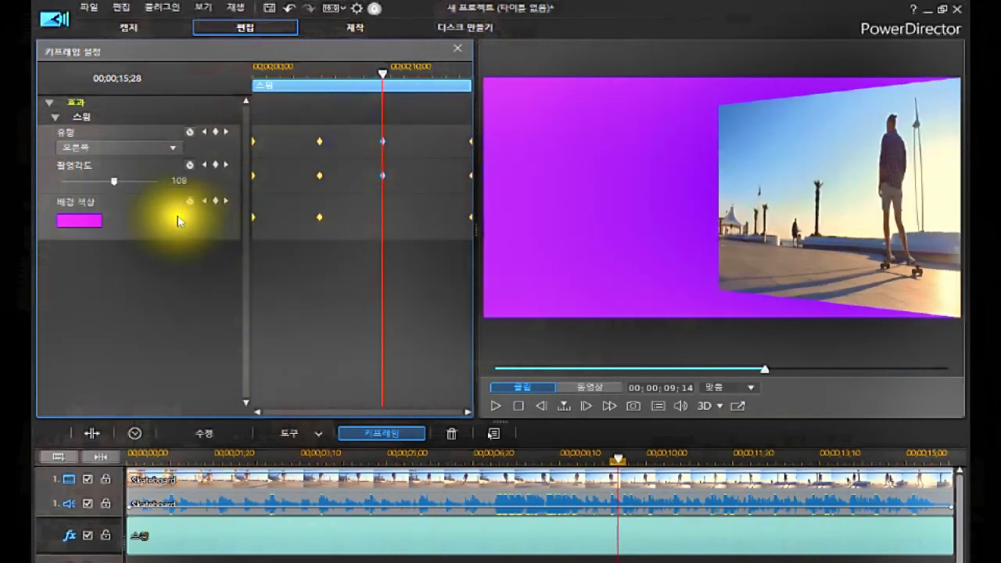
{"action": "right_click", "coordinate": [381, 218]}
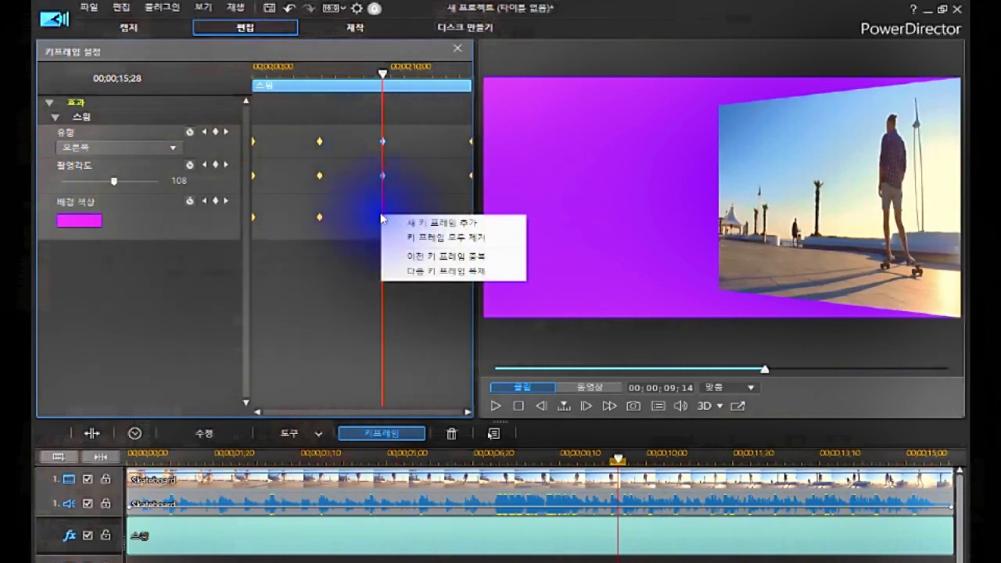
{"action": "left_click", "coordinate": [404, 236]}
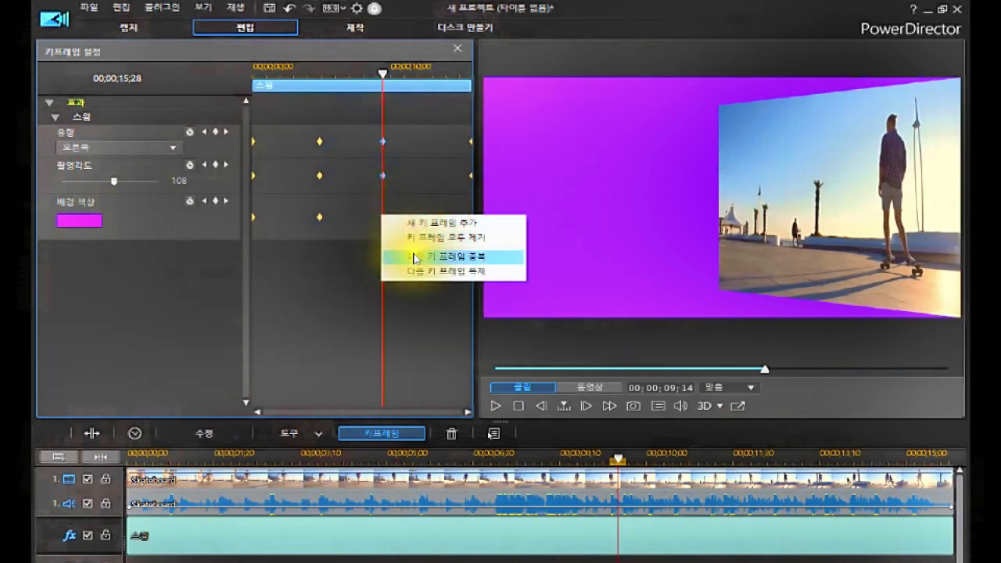
{"action": "left_click", "coordinate": [415, 257]}
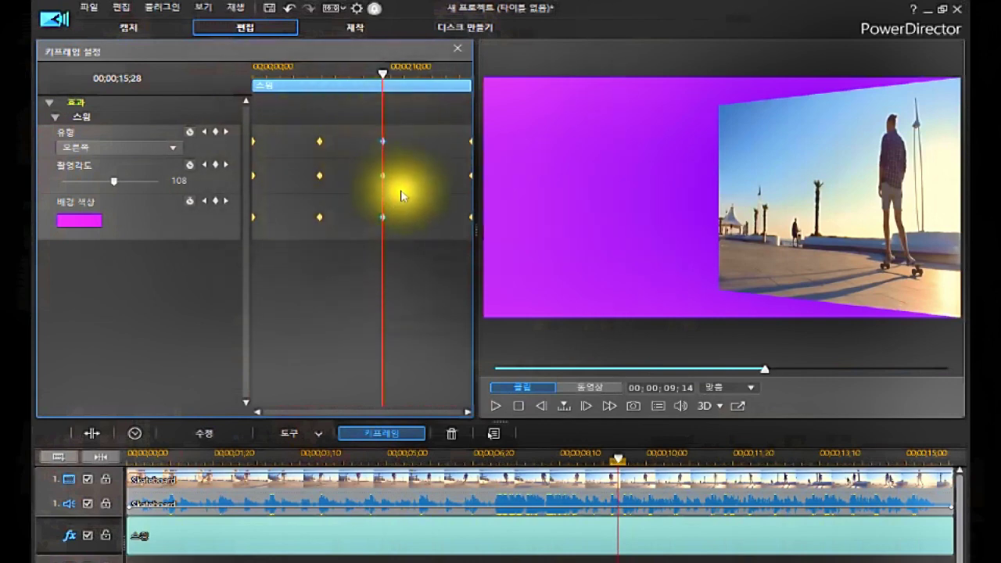
Remove the final 유형, 촬영각도 and 배경 색상 keyframes of the 스윙 effect at 00;00;15;28.
{"action": "right_click", "coordinate": [472, 146]}
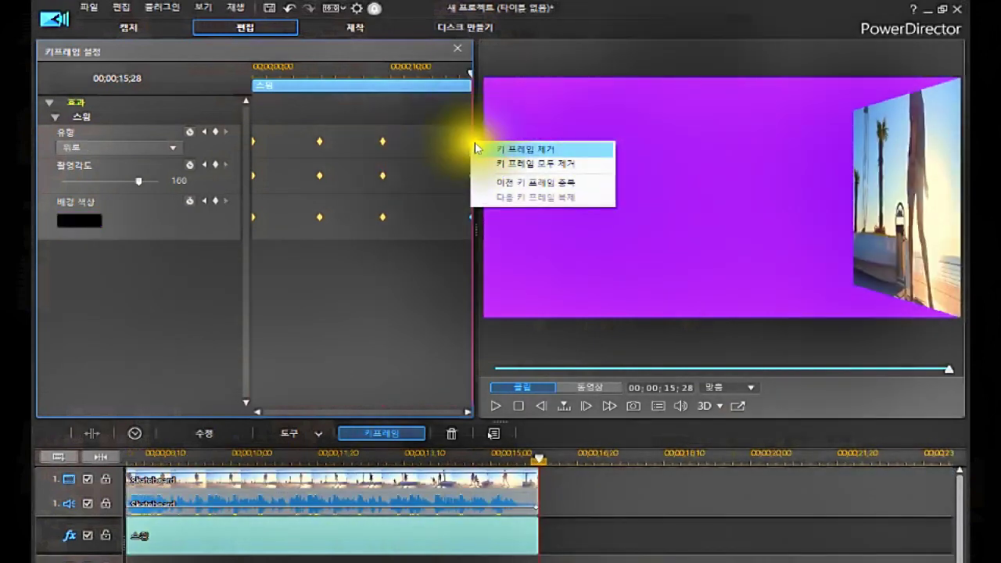
{"action": "left_click", "coordinate": [513, 154]}
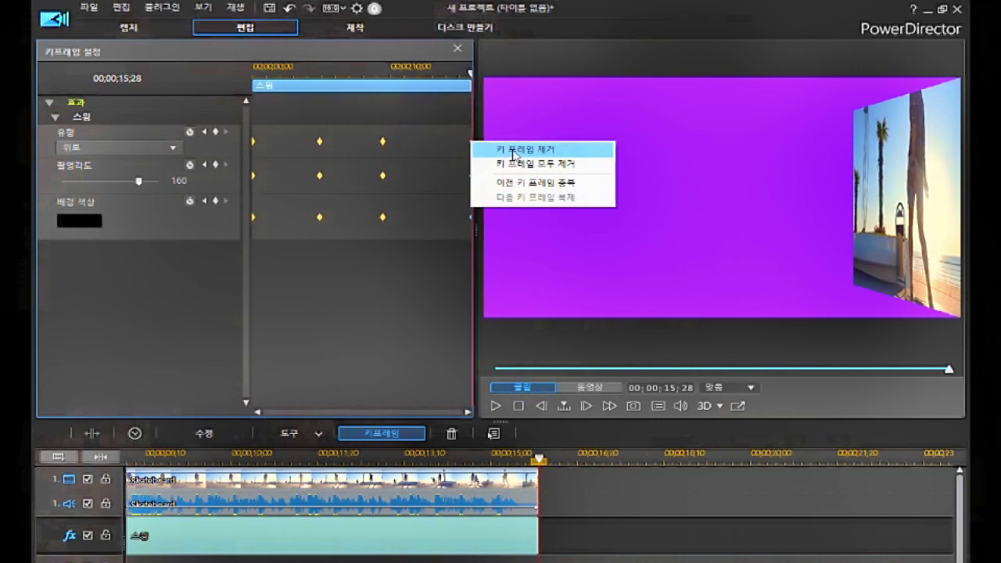
{"action": "left_click", "coordinate": [513, 156]}
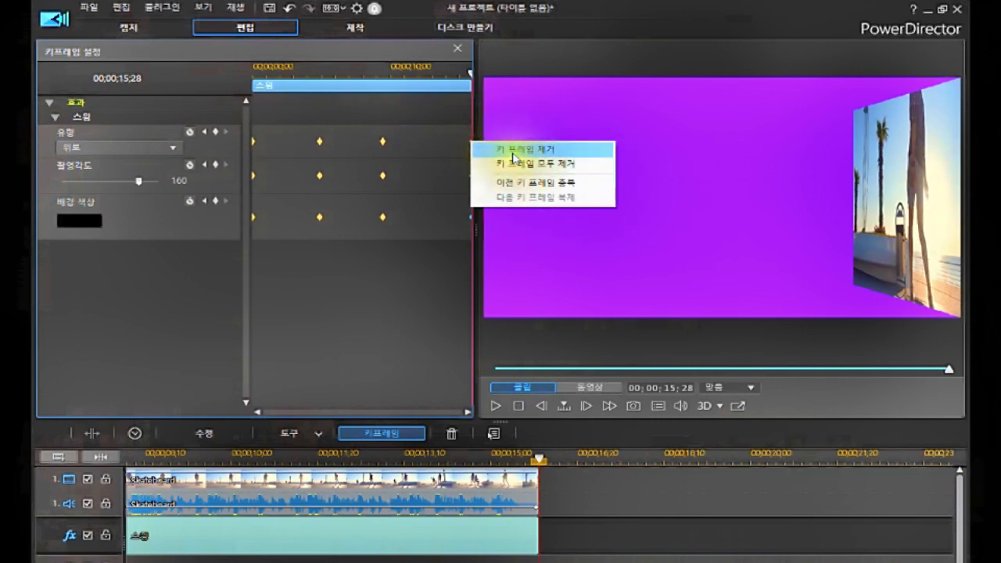
{"action": "left_click", "coordinate": [510, 175]}
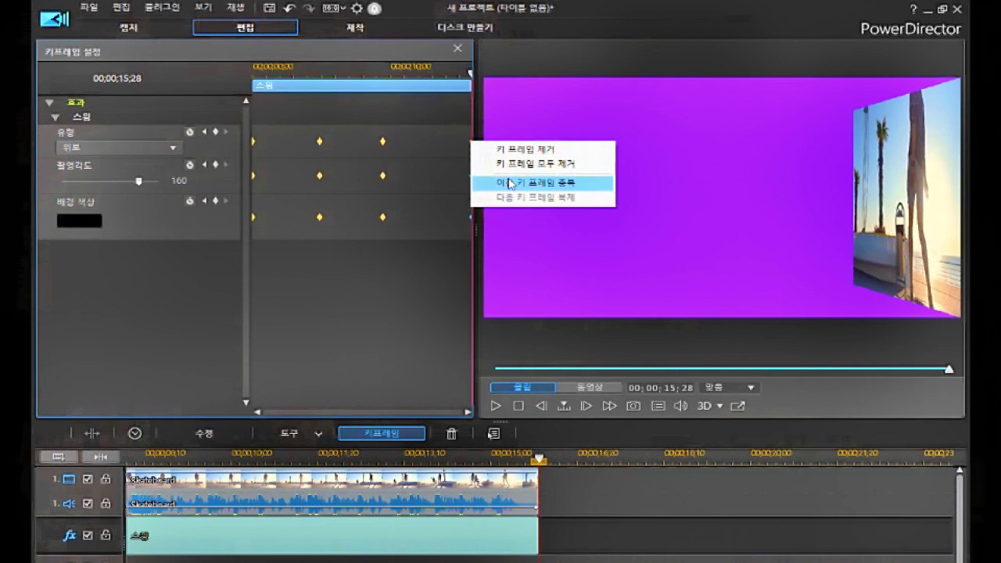
{"action": "left_click", "coordinate": [513, 156]}
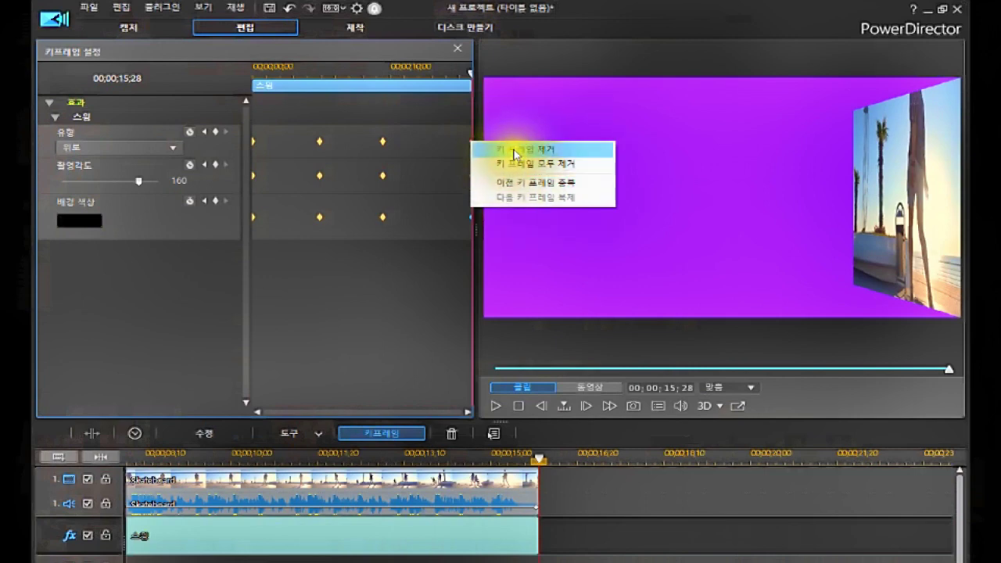
{"action": "left_click", "coordinate": [473, 174]}
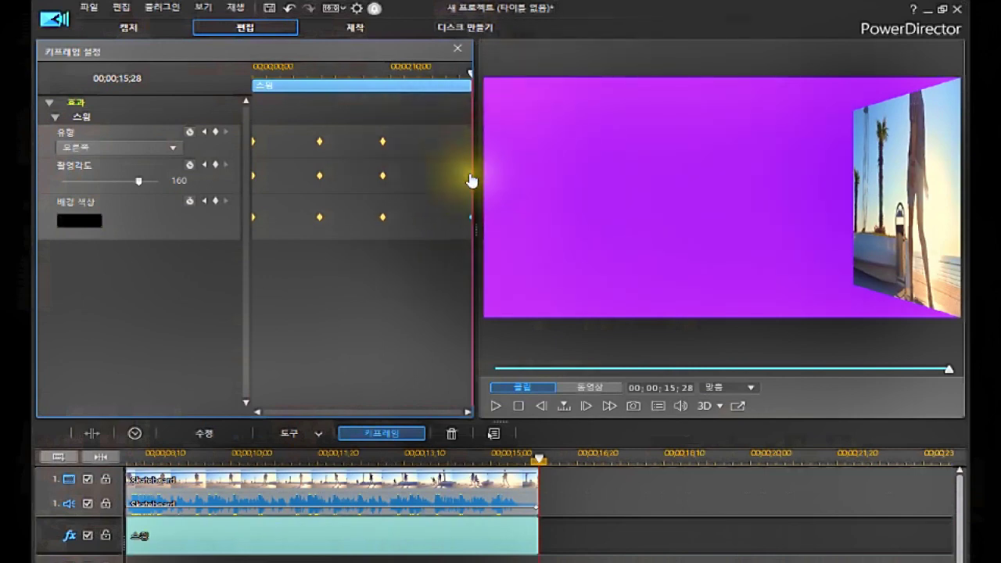
{"action": "right_click", "coordinate": [471, 180]}
{"action": "left_click", "coordinate": [520, 185]}
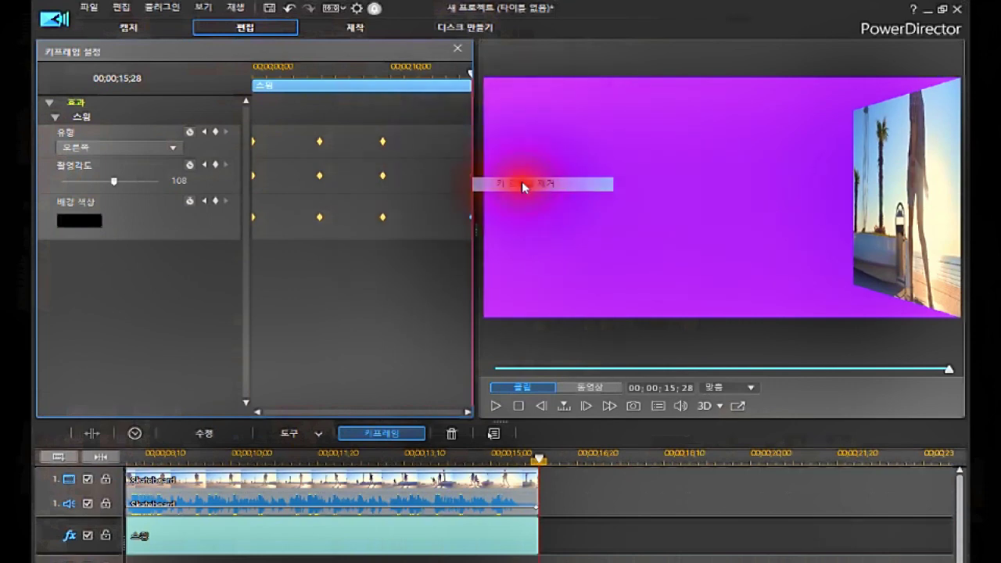
{"action": "left_click", "coordinate": [469, 210]}
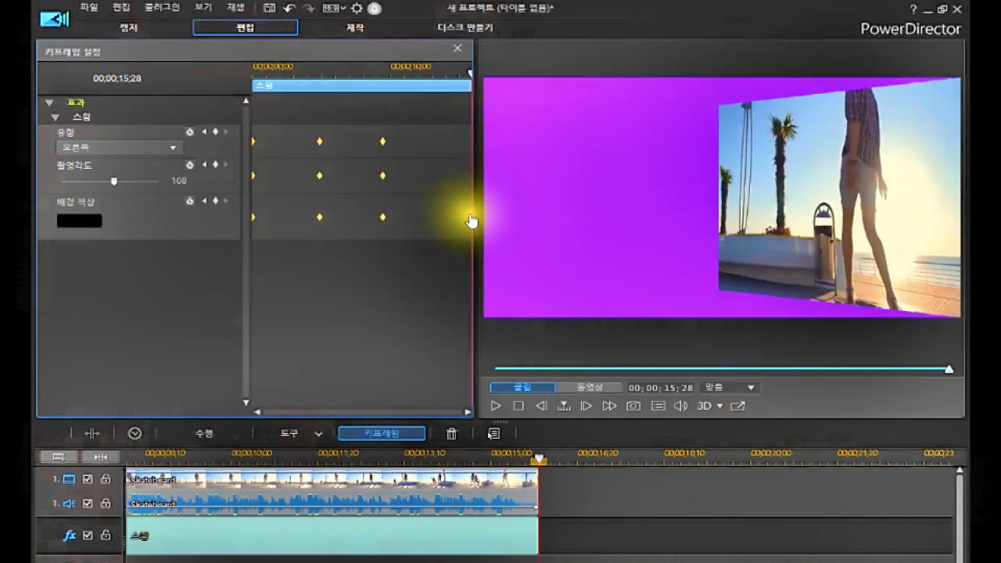
{"action": "right_click", "coordinate": [472, 221]}
{"action": "left_click", "coordinate": [511, 224]}
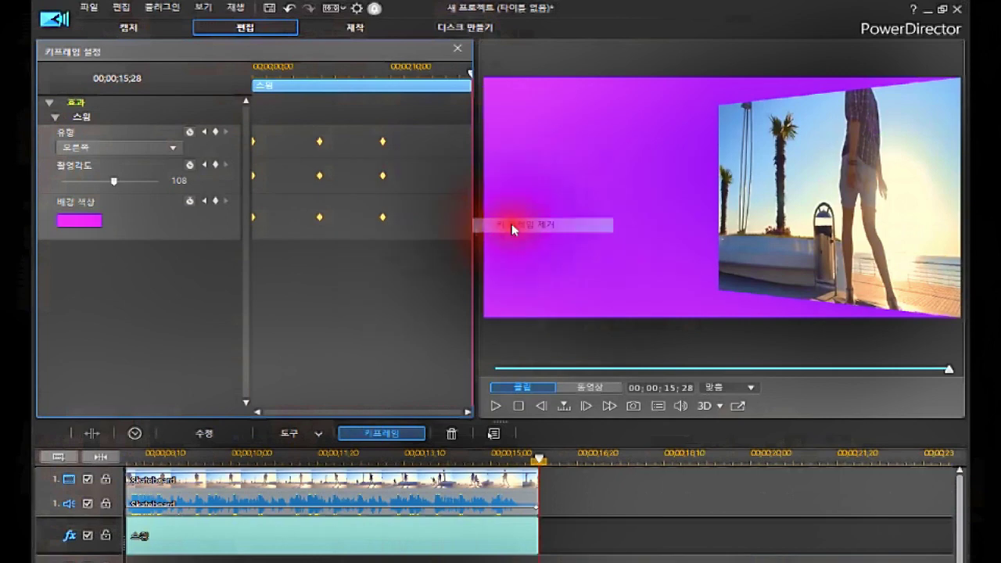
Add 스윙 keyframes at 00;00;13;15 with 유형 set to 왼쪽 and 촬영각도 set to 116.
{"action": "left_click_drag", "start_coordinate": [469, 70], "coordinate": [442, 146]}
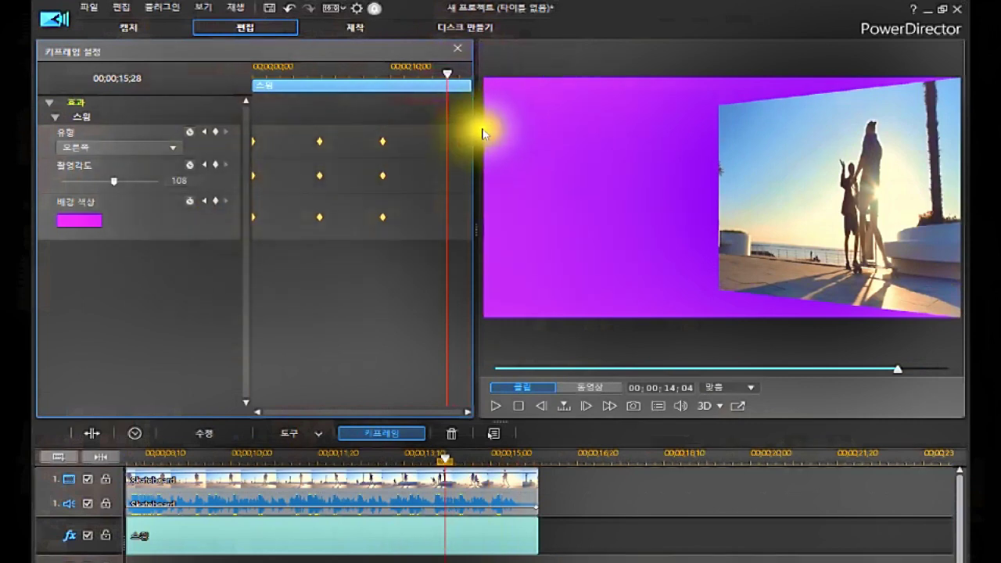
{"action": "left_click_drag", "start_coordinate": [451, 73], "coordinate": [435, 102]}
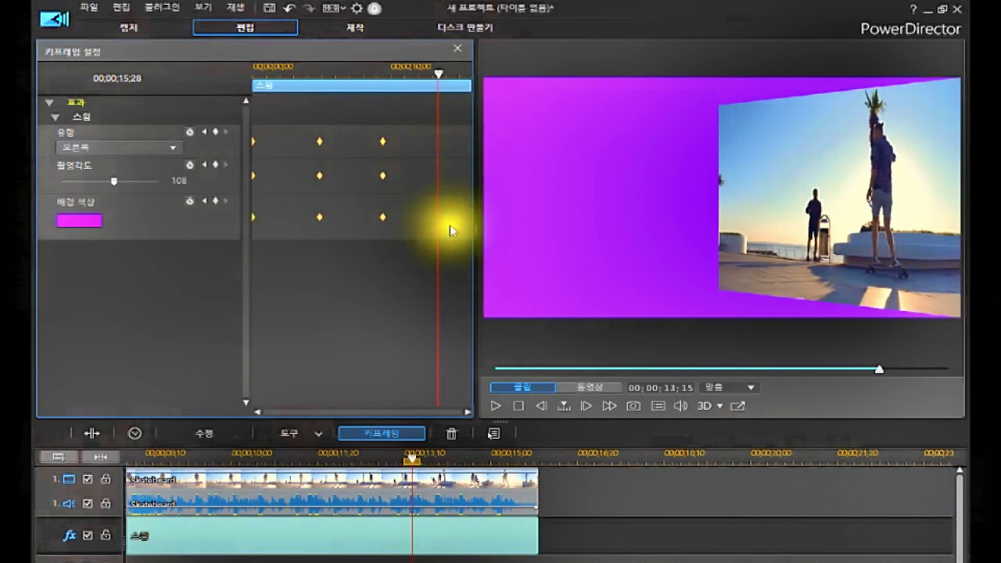
{"action": "left_click", "coordinate": [174, 148]}
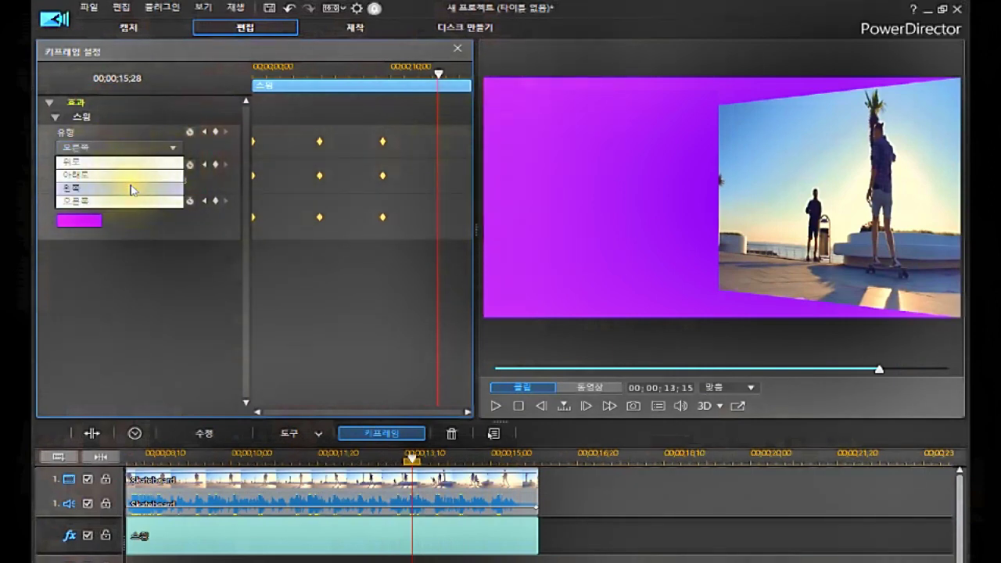
{"action": "left_click", "coordinate": [131, 187]}
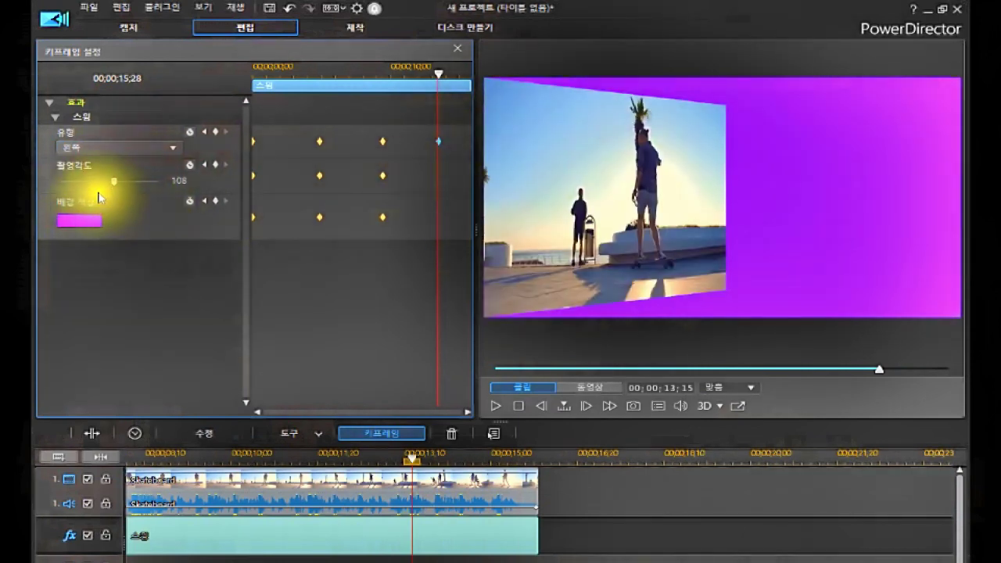
{"action": "left_click", "coordinate": [112, 182]}
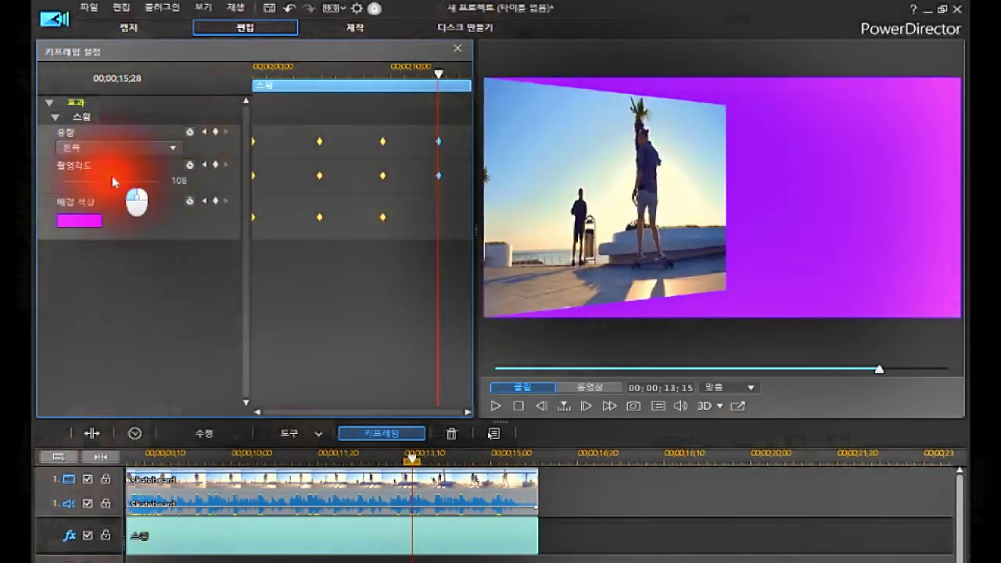
{"action": "left_click_drag", "start_coordinate": [113, 181], "coordinate": [118, 201]}
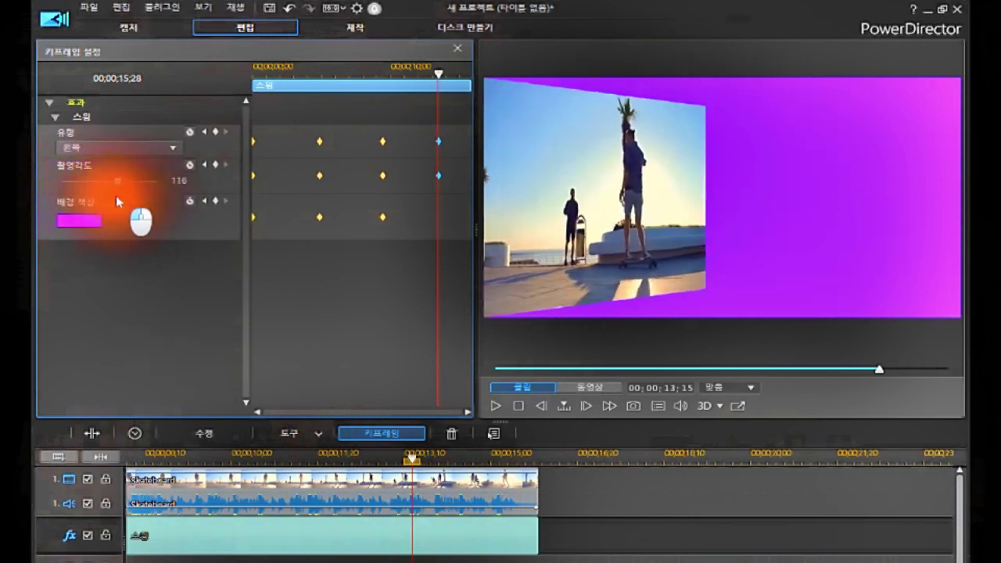
Keyframe the 스윙 effect's 배경 색상 as red (255, 0, 0) at 00;00;13;15.
{"action": "left_click", "coordinate": [82, 222]}
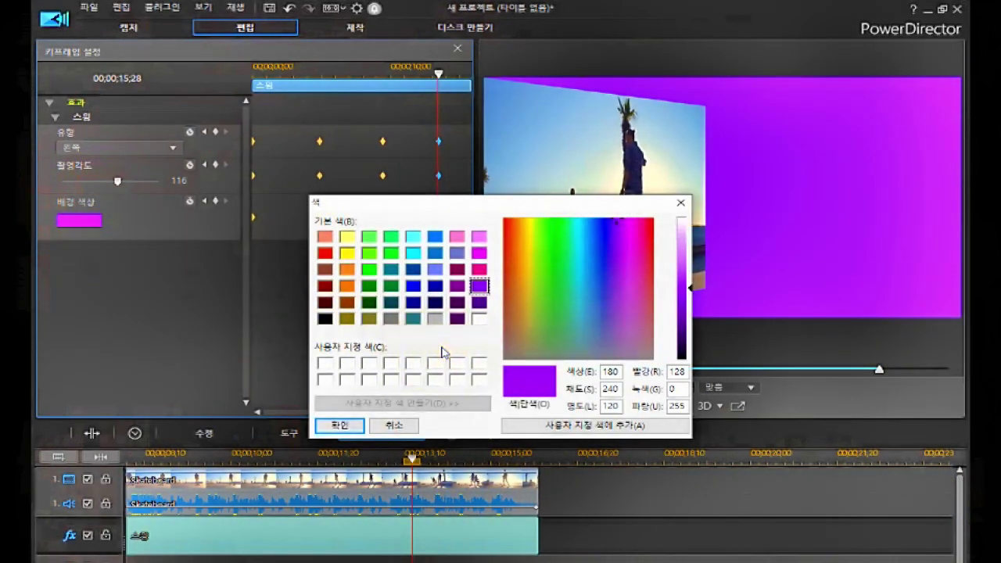
{"action": "left_click", "coordinate": [330, 254]}
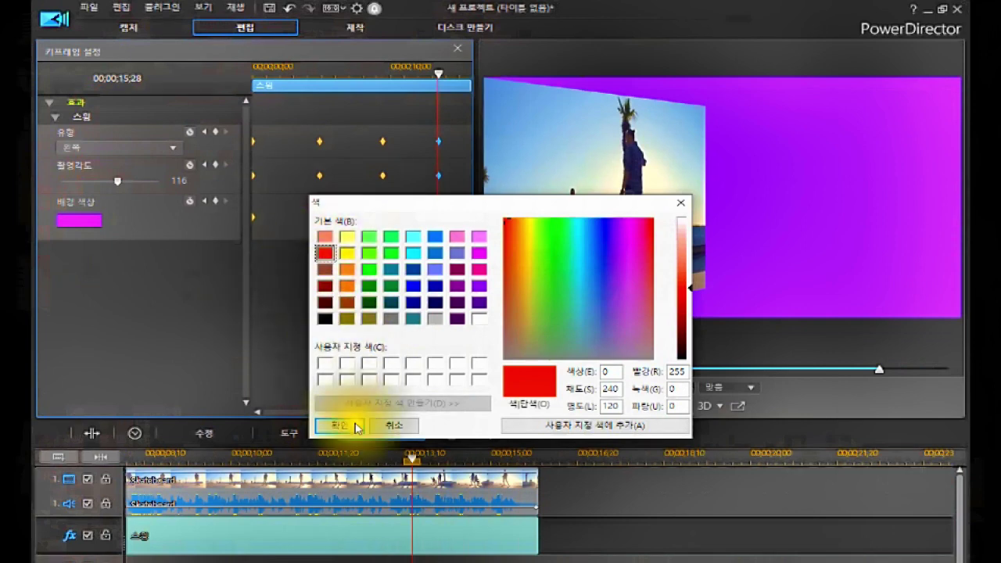
{"action": "left_click", "coordinate": [335, 422]}
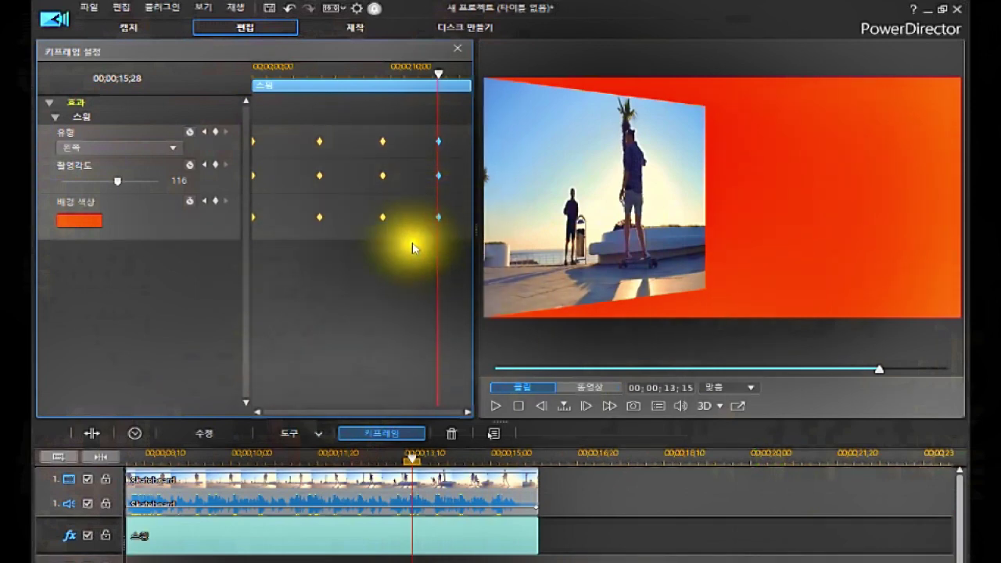
Play the Skateboard clip from the beginning to preview the keyframed 스윙 effect.
{"action": "left_click", "coordinate": [519, 407]}
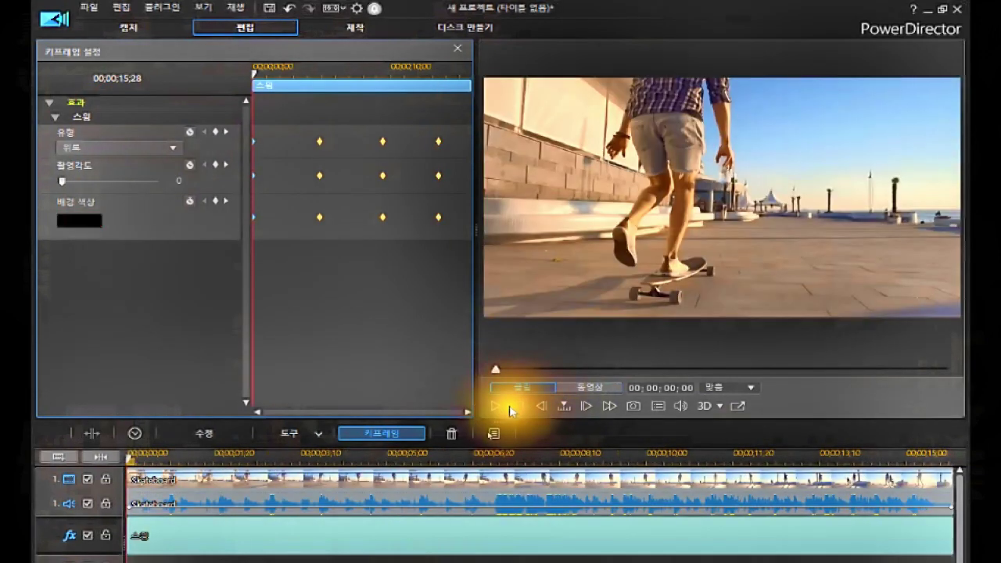
{"action": "left_click", "coordinate": [491, 406]}
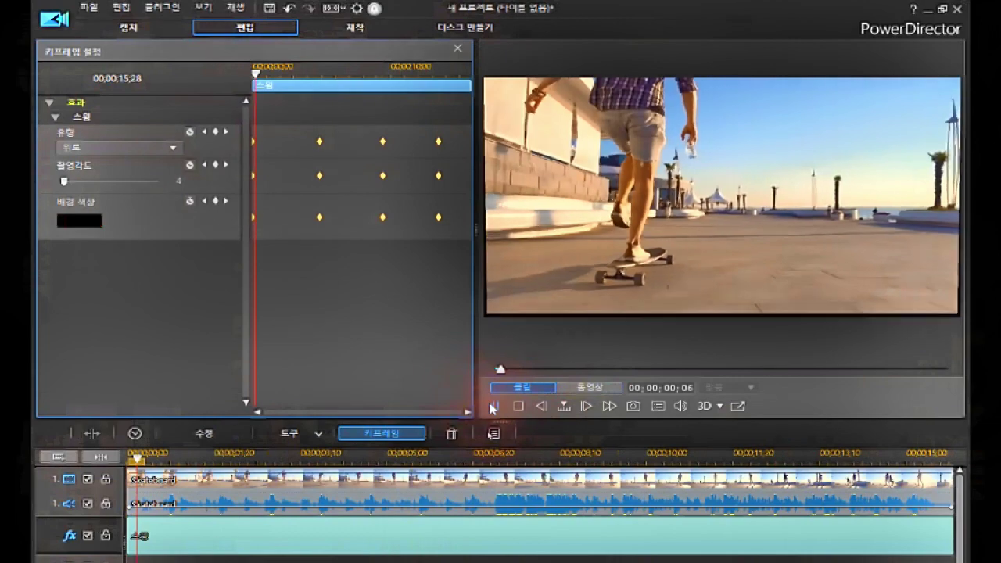